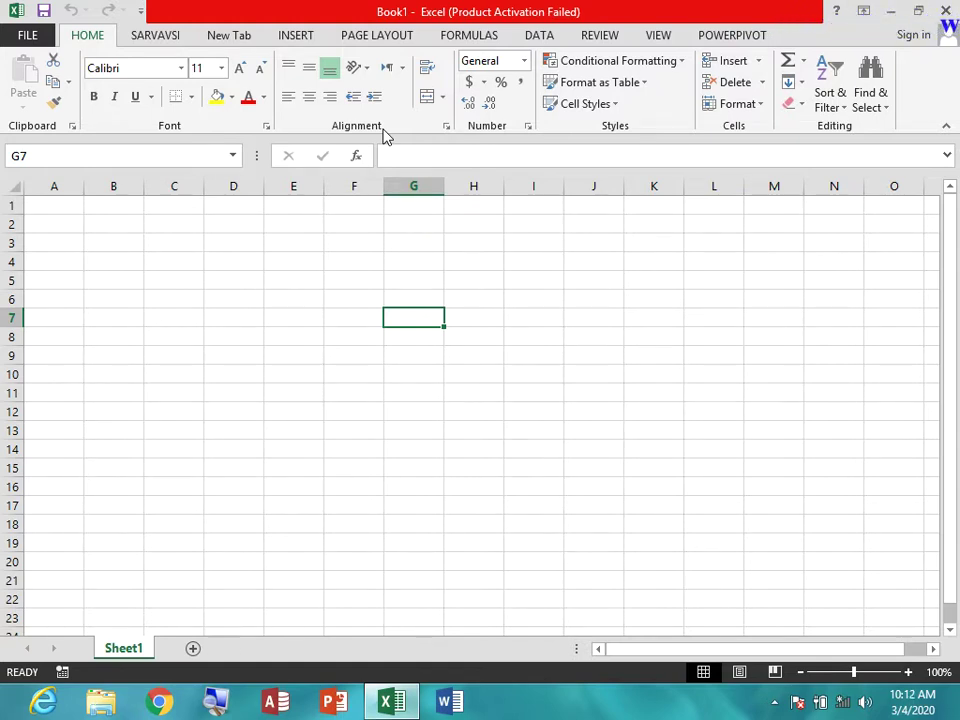
# - Apply All Borders to B2:F6 to form an empty 5-by-5 grid
pyautogui.click(193, 336)
pyautogui.click(401, 383)
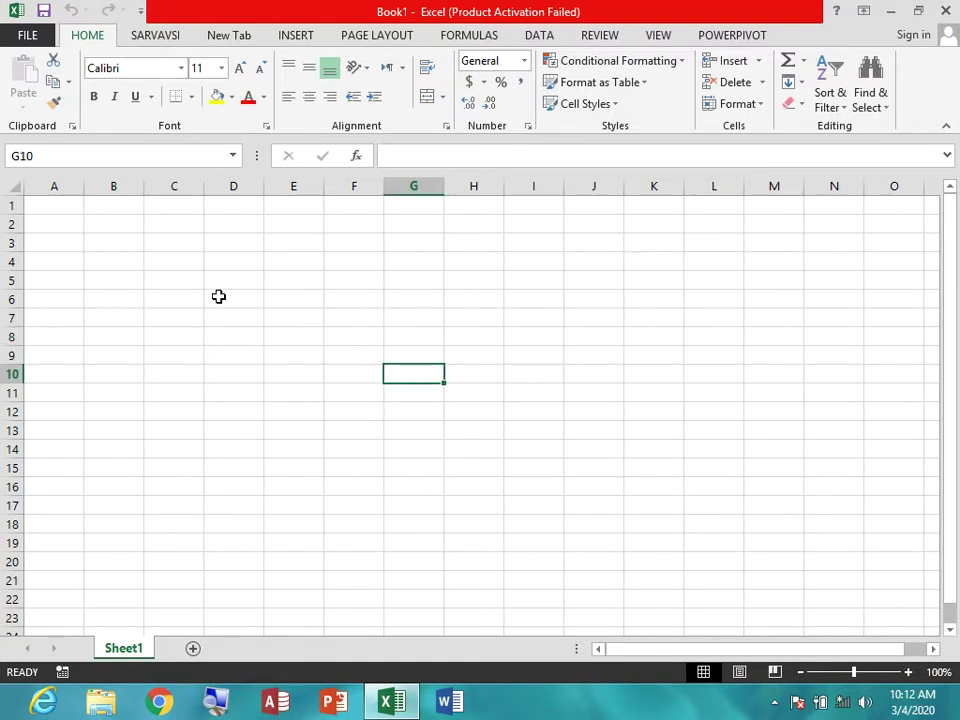
pyautogui.keyDown('ctrl'); pyautogui.scroll(1, 181, 346); pyautogui.keyUp('ctrl')
pyautogui.keyDown('ctrl'); pyautogui.scroll(1, 181, 346); pyautogui.keyUp('ctrl')
pyautogui.keyDown('ctrl'); pyautogui.scroll(2, 181, 346); pyautogui.keyUp('ctrl')
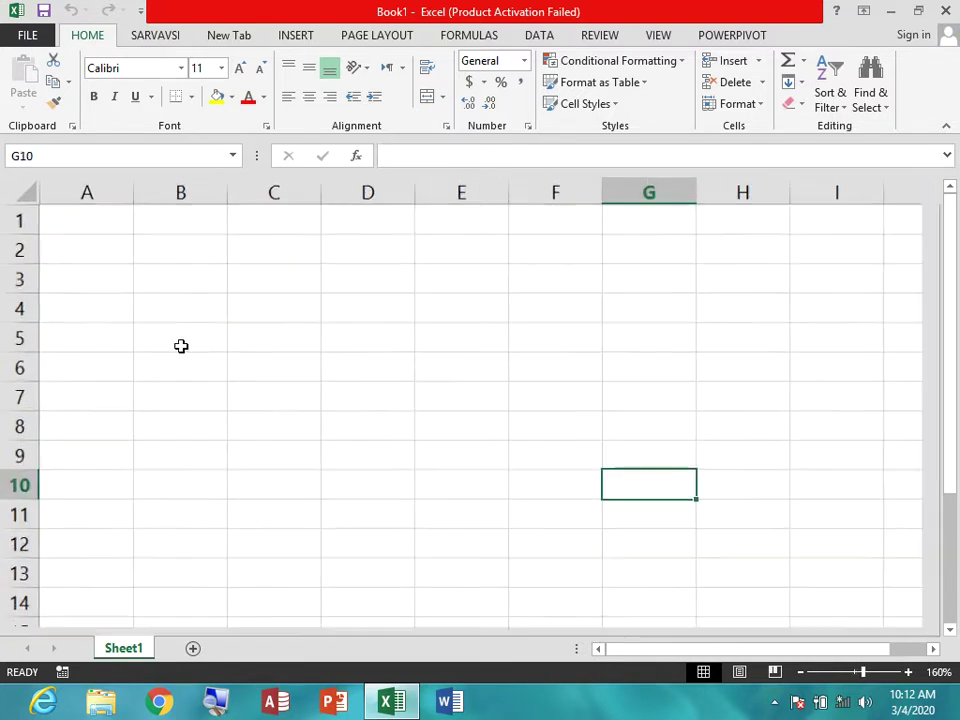
pyautogui.keyDown('ctrl'); pyautogui.scroll(3, 181, 346); pyautogui.keyUp('ctrl')
pyautogui.keyDown('ctrl'); pyautogui.scroll(1, 181, 346); pyautogui.keyUp('ctrl')
pyautogui.keyDown('ctrl'); pyautogui.scroll(1, 183, 345); pyautogui.keyUp('ctrl')
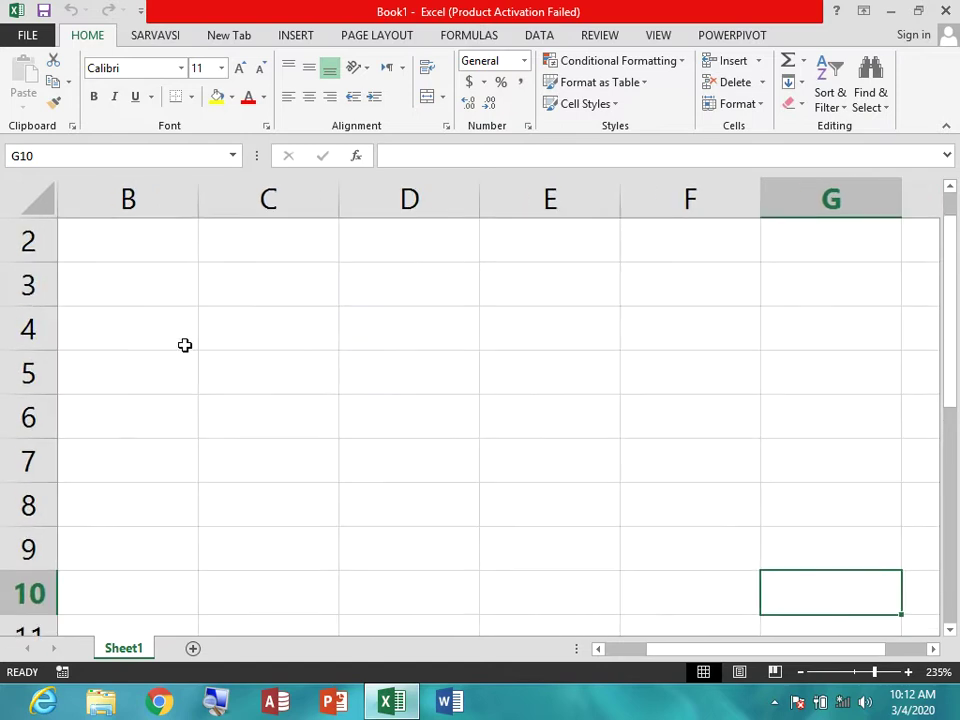
pyautogui.moveTo(132, 236); pyautogui.dragTo(652, 425)
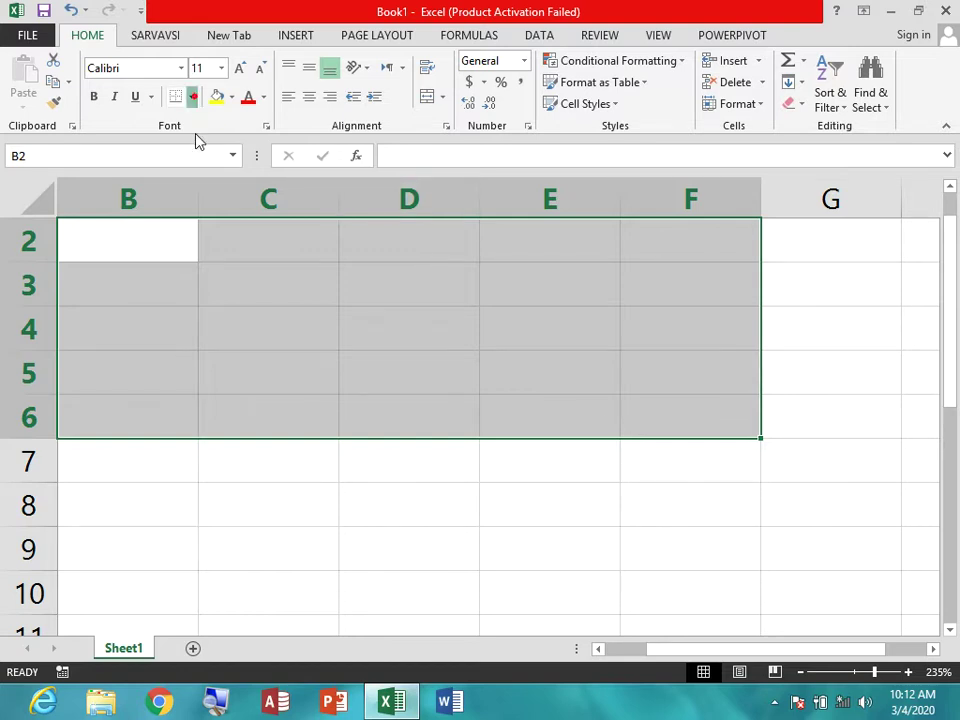
pyautogui.click(192, 96)
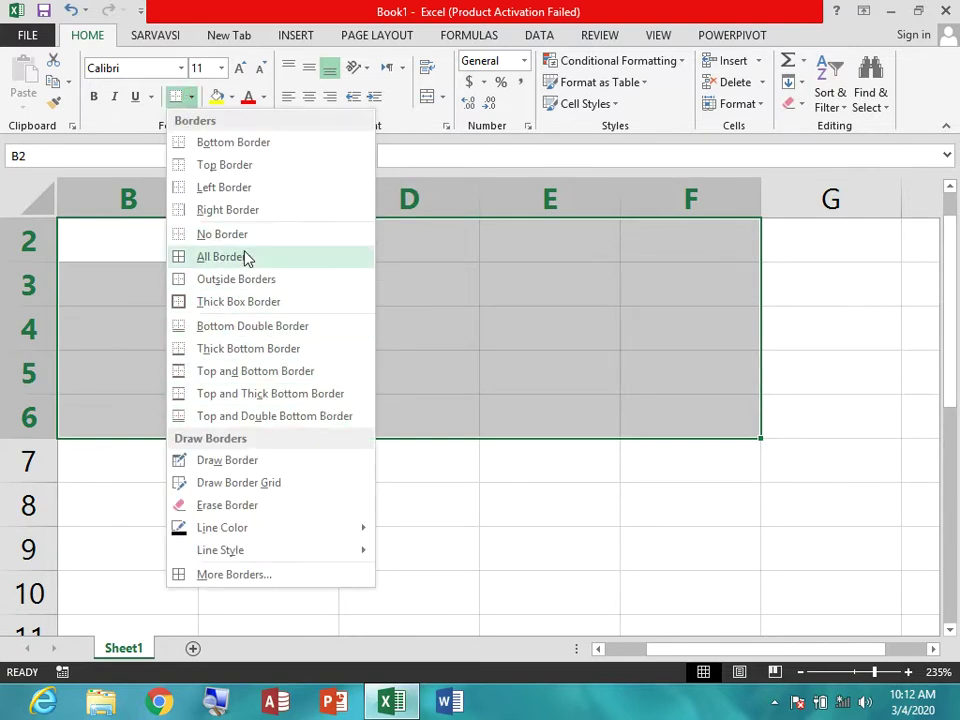
pyautogui.click(247, 258)
pyautogui.click(461, 355)
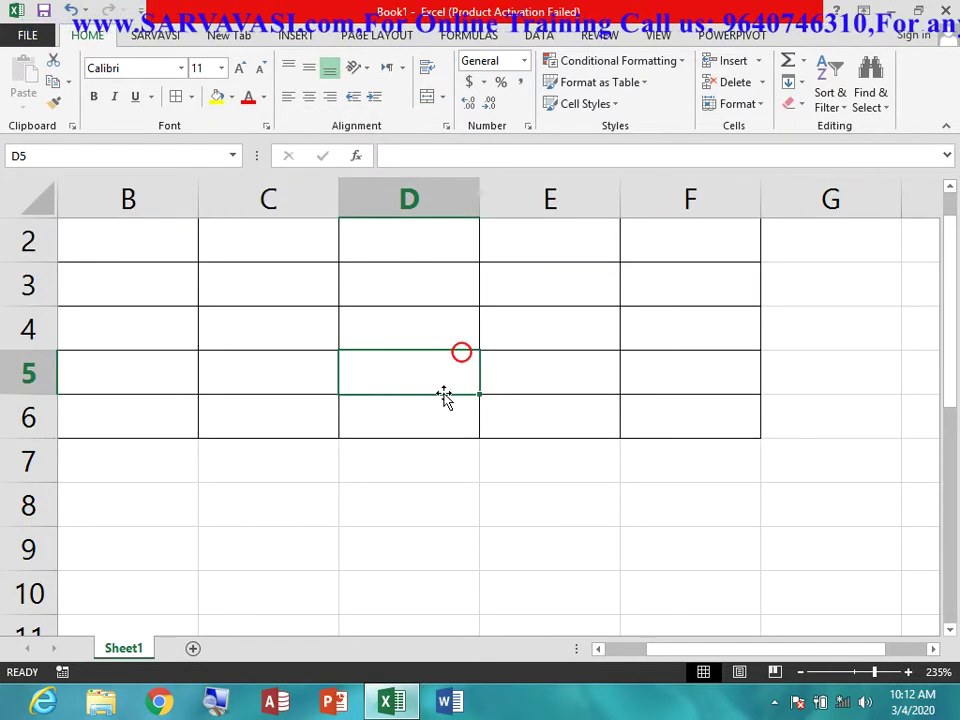
# - Select cells along the grid's top row, ending on C2
pyautogui.click(240, 272)
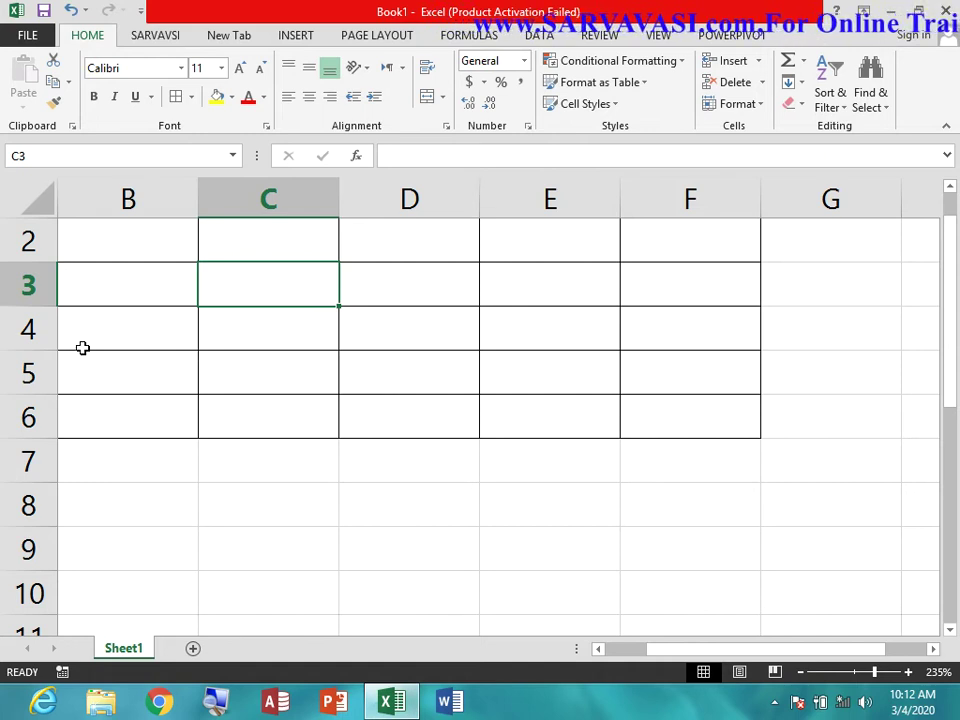
pyautogui.click(278, 241)
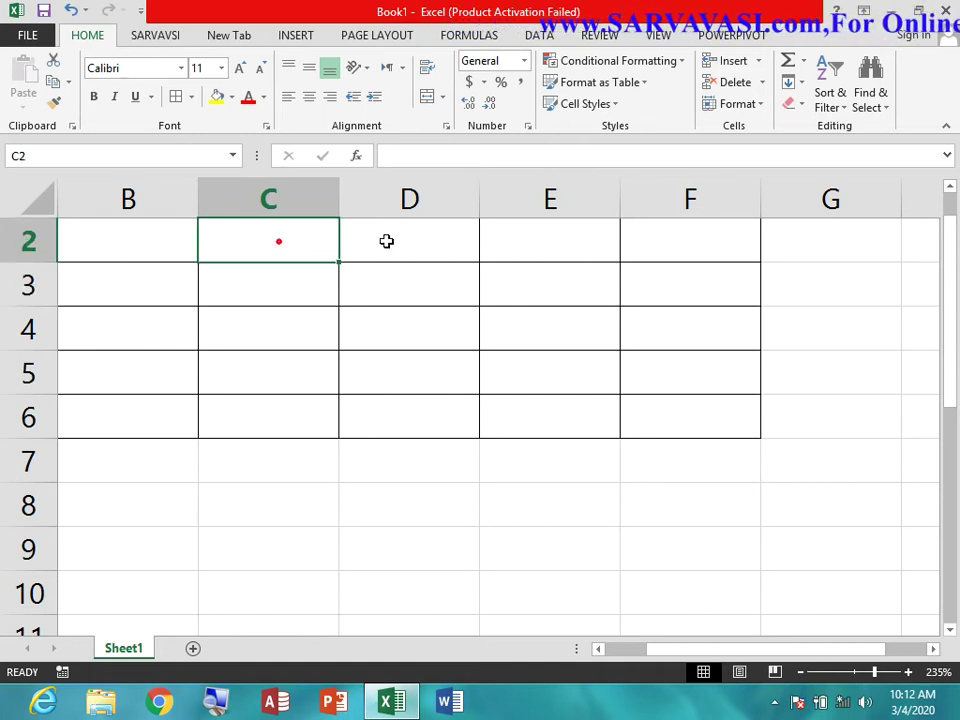
pyautogui.click(429, 240)
pyautogui.click(557, 250)
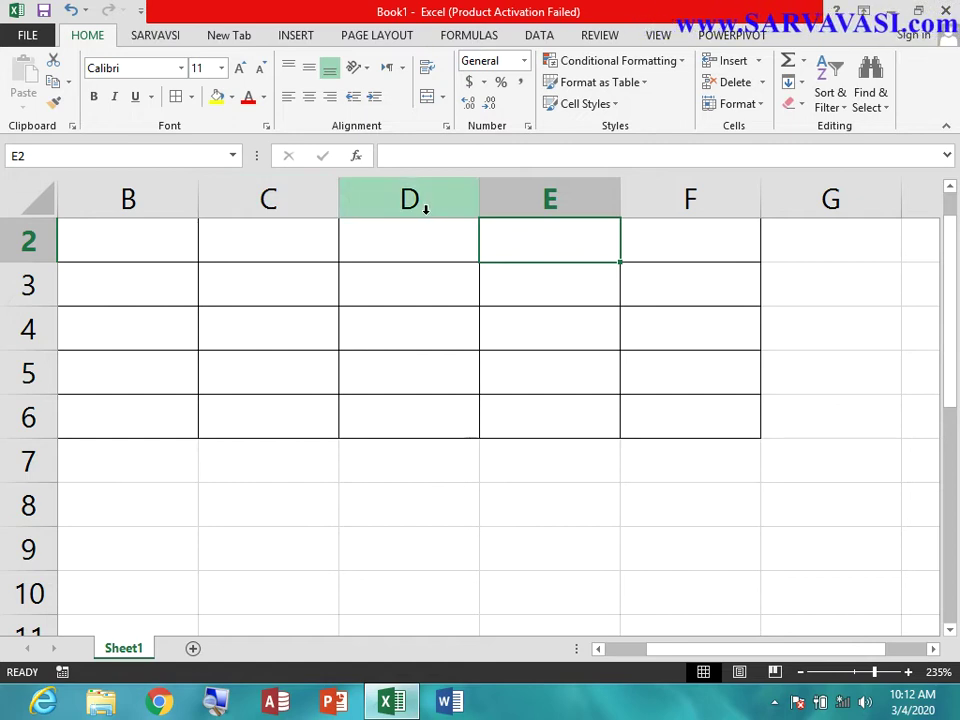
pyautogui.click(255, 260)
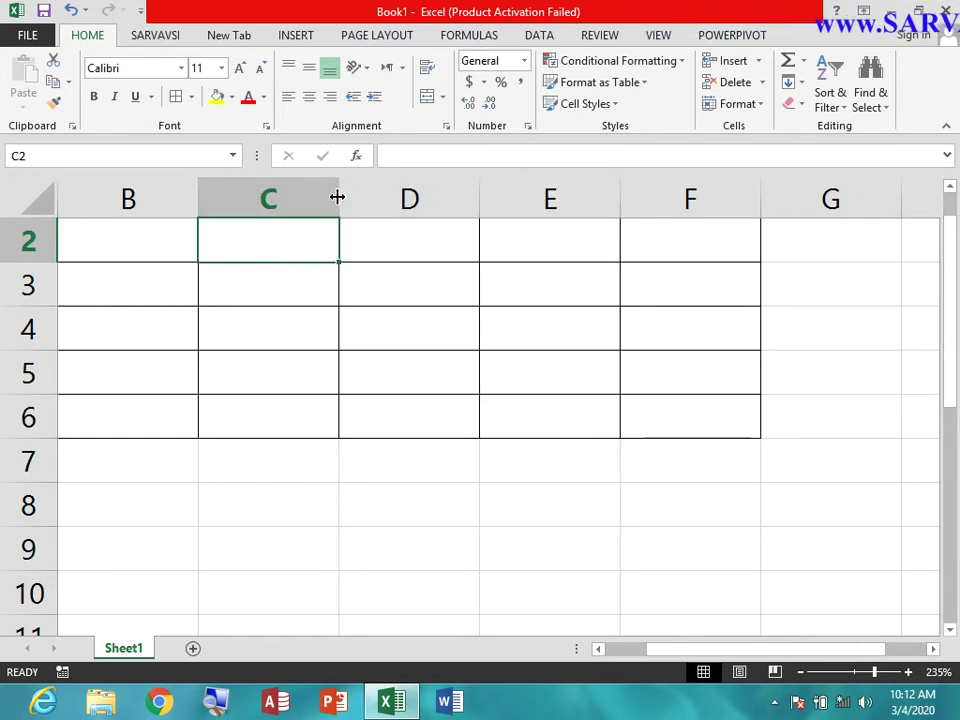
# - Drag column C wider, then stretch row 2 much taller in two drags
pyautogui.moveTo(337, 197); pyautogui.dragTo(498, 199)
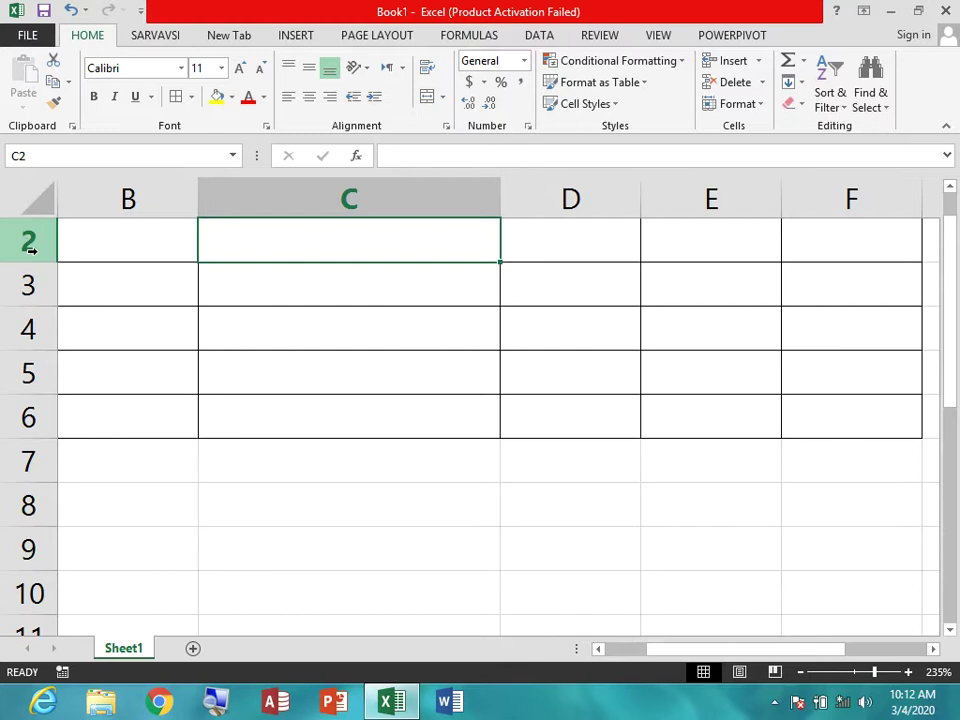
pyautogui.scroll(1, 30, 250)
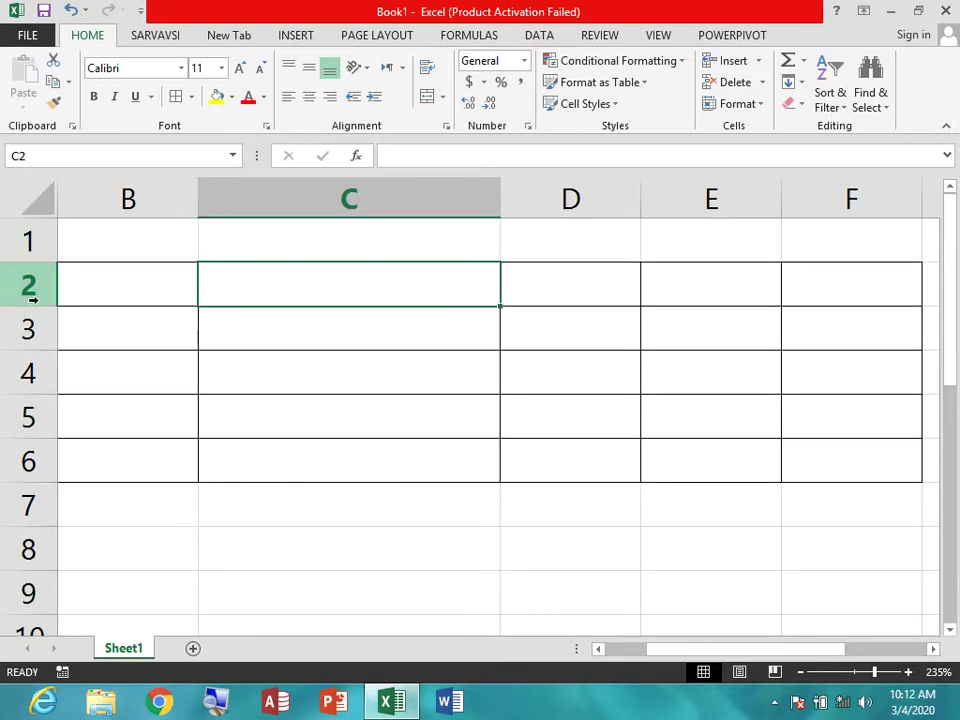
pyautogui.moveTo(36, 305); pyautogui.dragTo(27, 437)
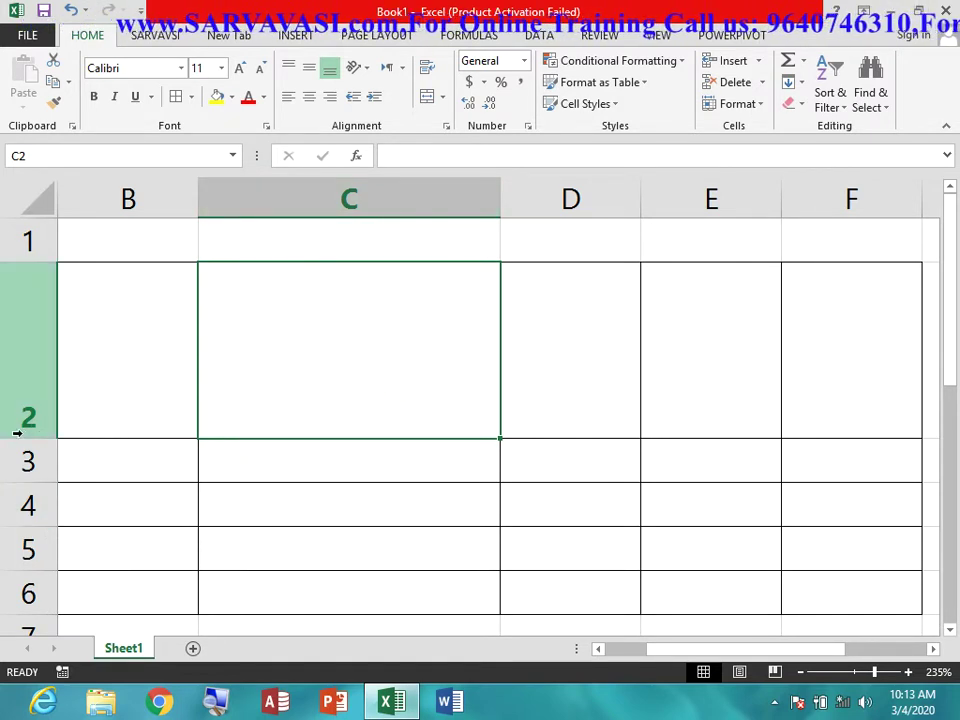
pyautogui.moveTo(22, 438); pyautogui.dragTo(22, 458)
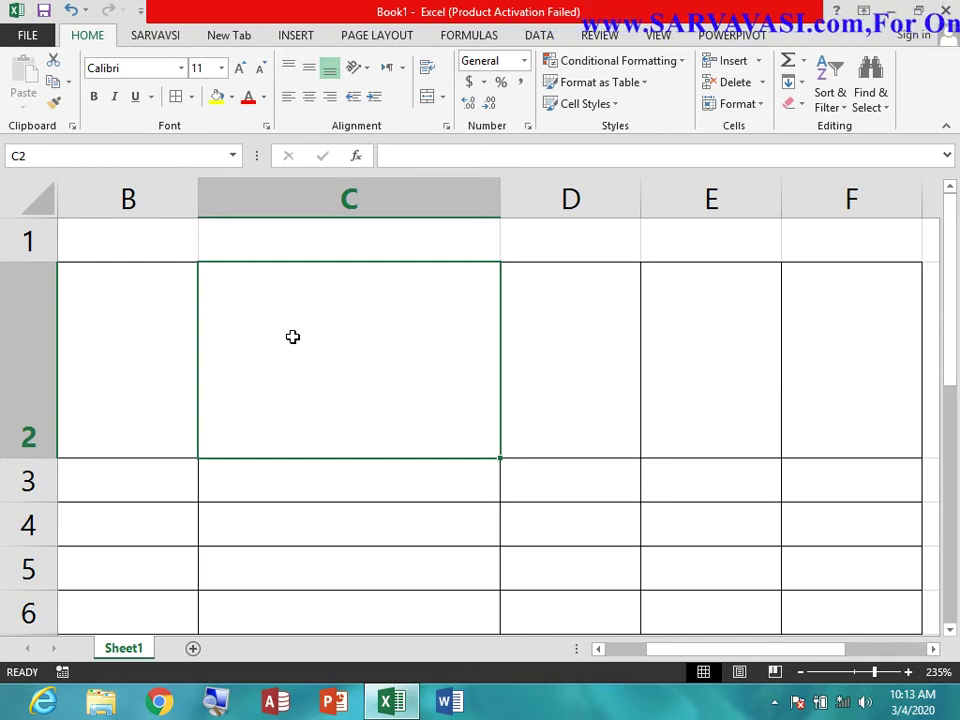
# - Enter 'welcome' in C2, then widen column C further
pyautogui.doubleClick(286, 369)
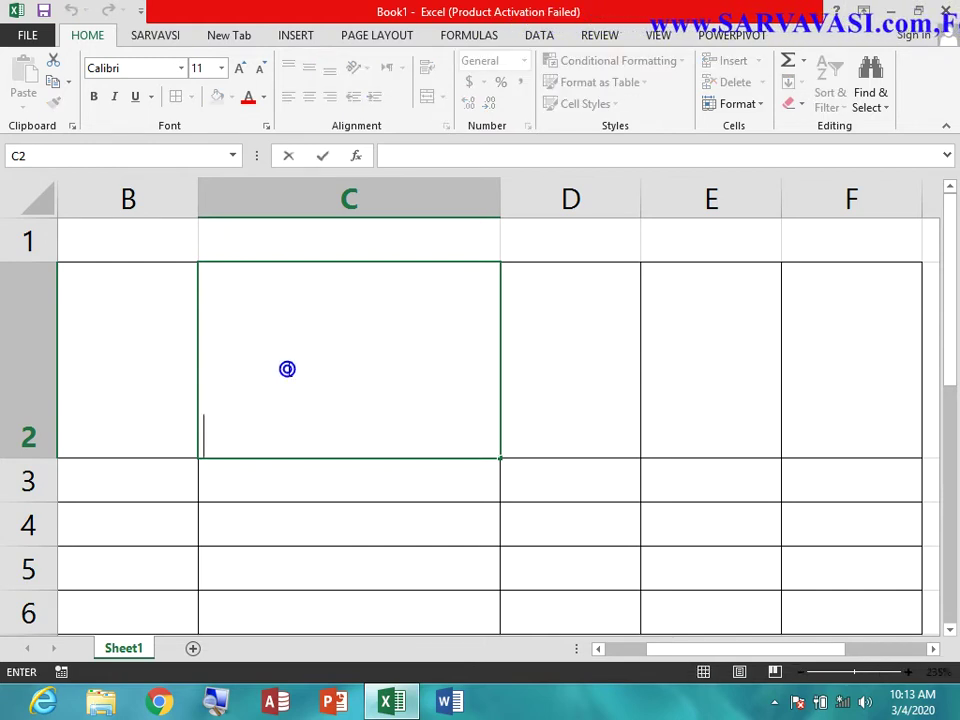
pyautogui.write('welcome')
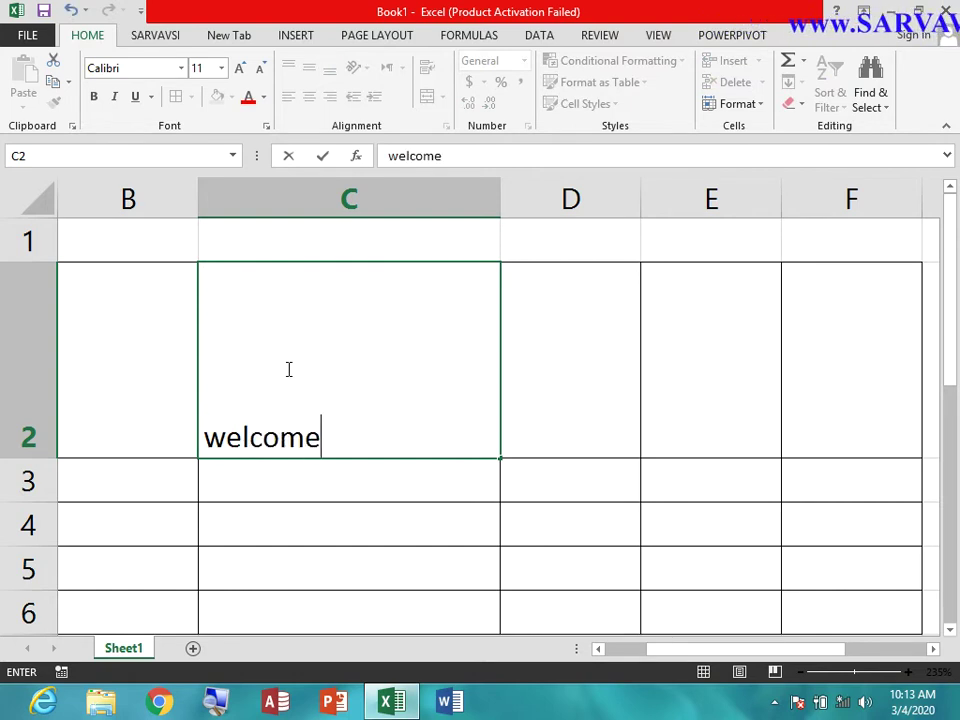
pyautogui.press('Tab')
pyautogui.click(287, 369)
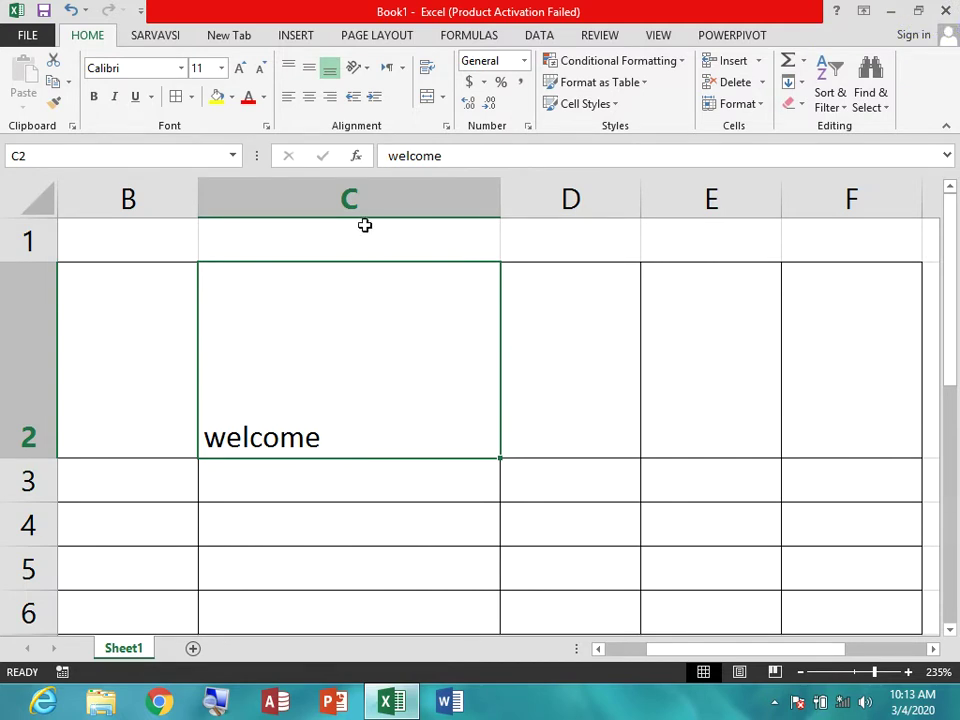
pyautogui.moveTo(494, 206); pyautogui.dragTo(589, 211)
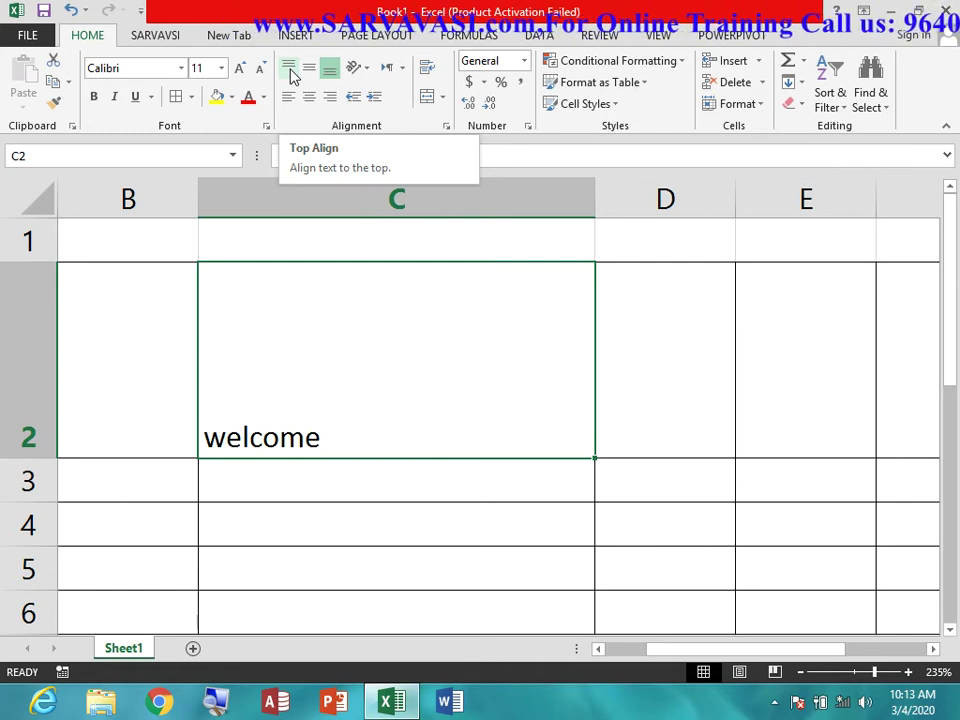
# - Cycle C2's vertical alignment through Top, Middle and Bottom, finishing on Middle Align
pyautogui.click(289, 72)
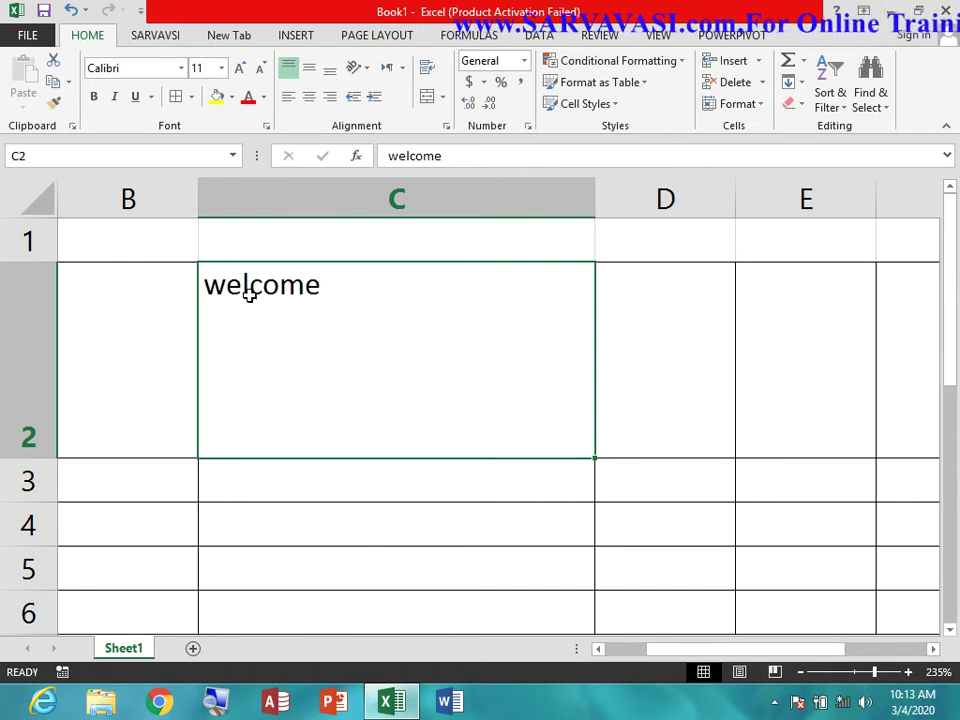
pyautogui.click(311, 76)
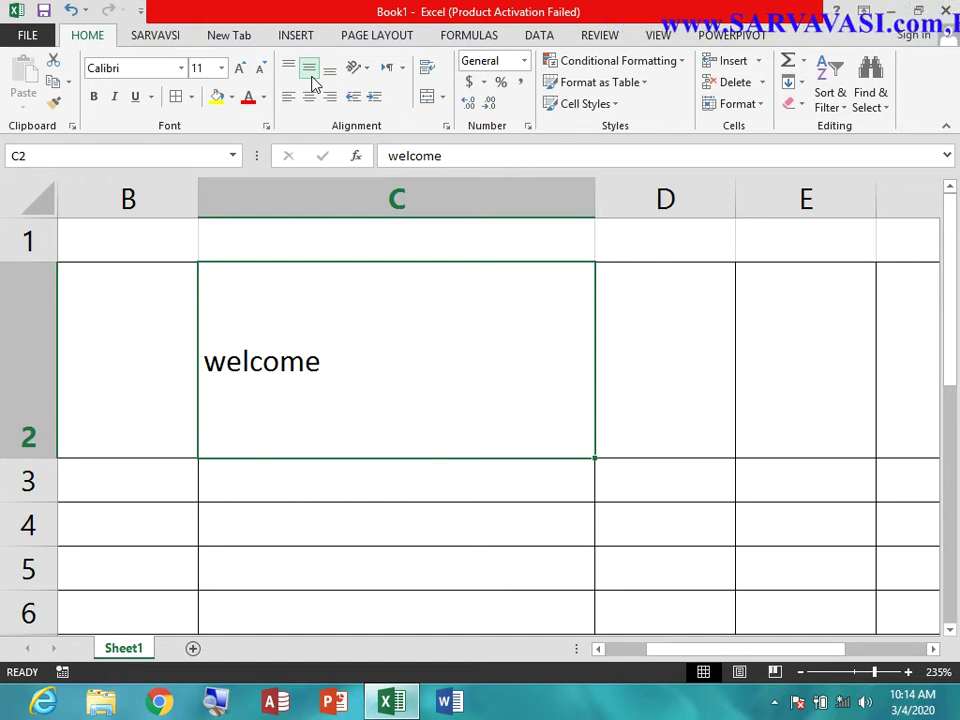
pyautogui.click(331, 77)
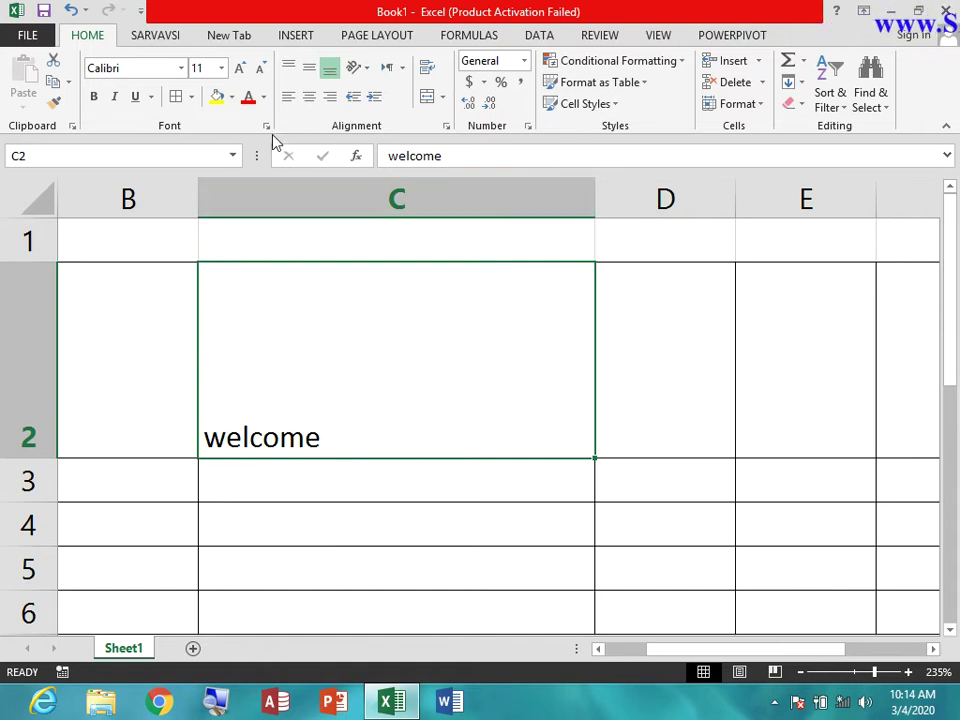
pyautogui.click(288, 68)
pyautogui.click(310, 70)
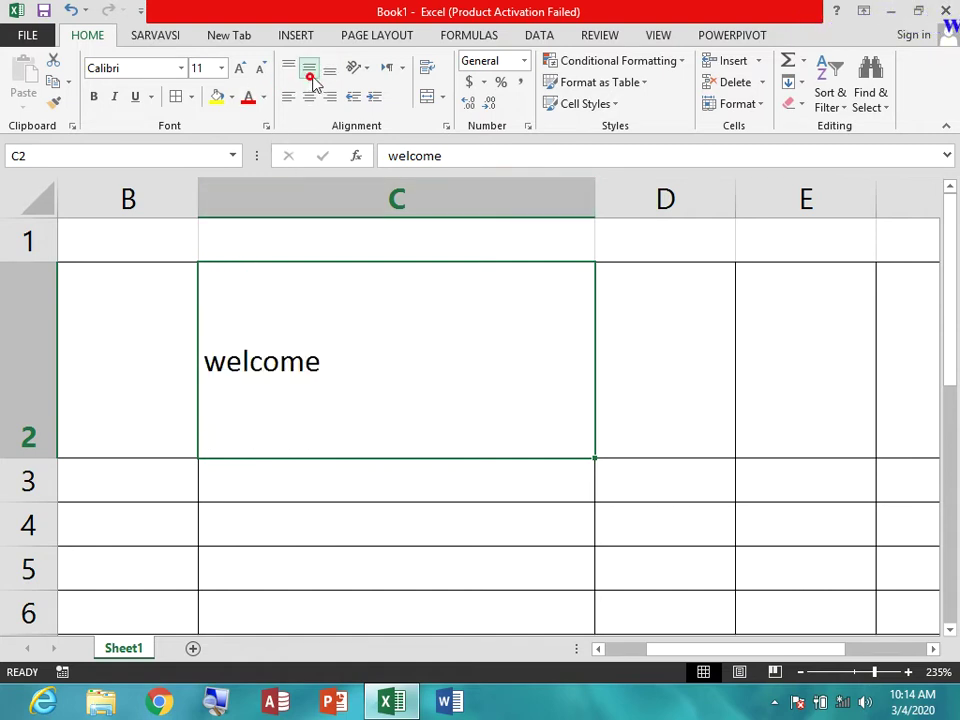
pyautogui.click(331, 77)
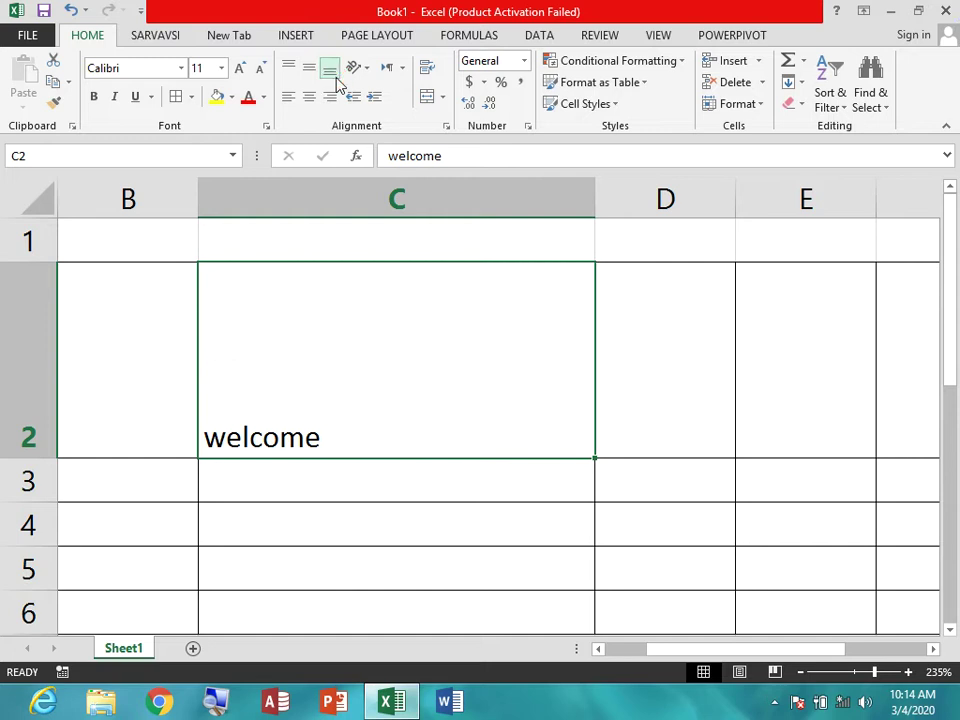
pyautogui.click(290, 70)
pyautogui.click(308, 72)
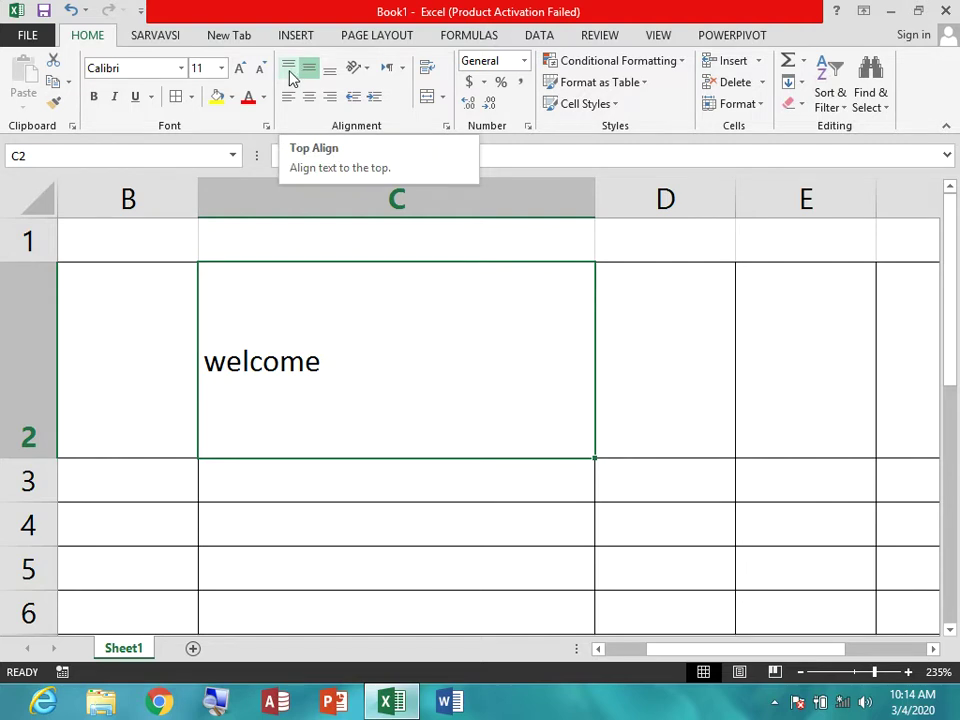
pyautogui.click(289, 70)
pyautogui.click(308, 73)
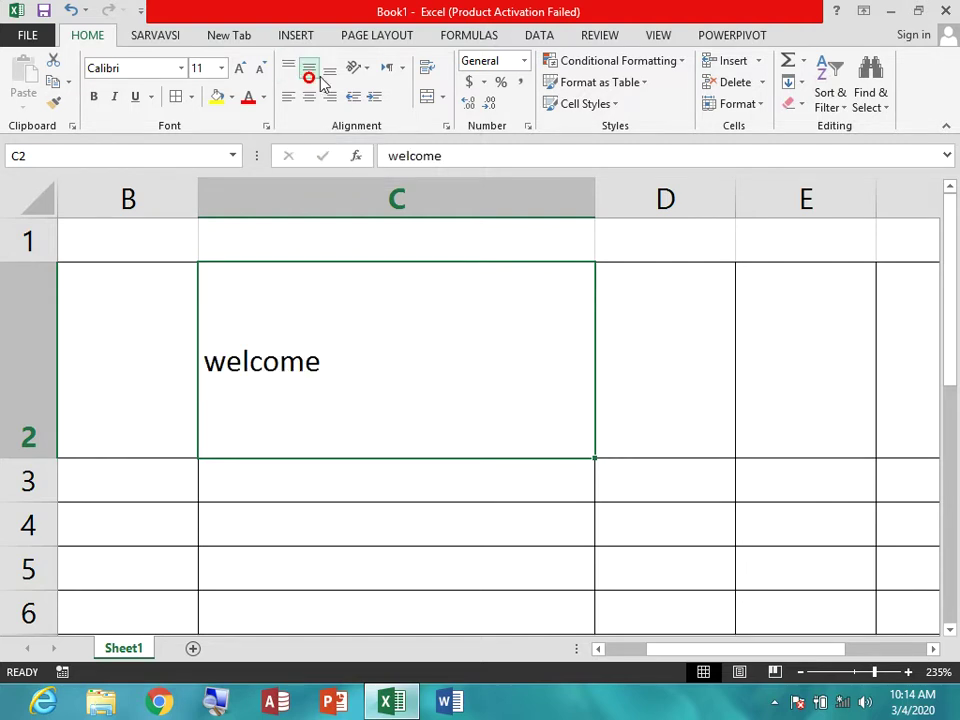
pyautogui.click(330, 74)
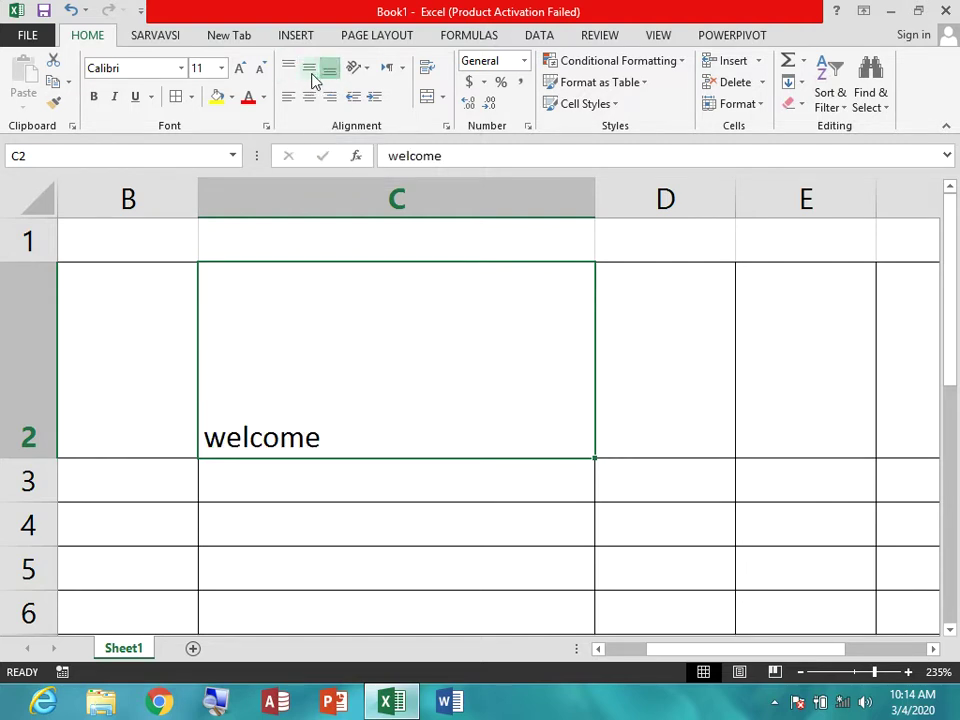
pyautogui.click(316, 74)
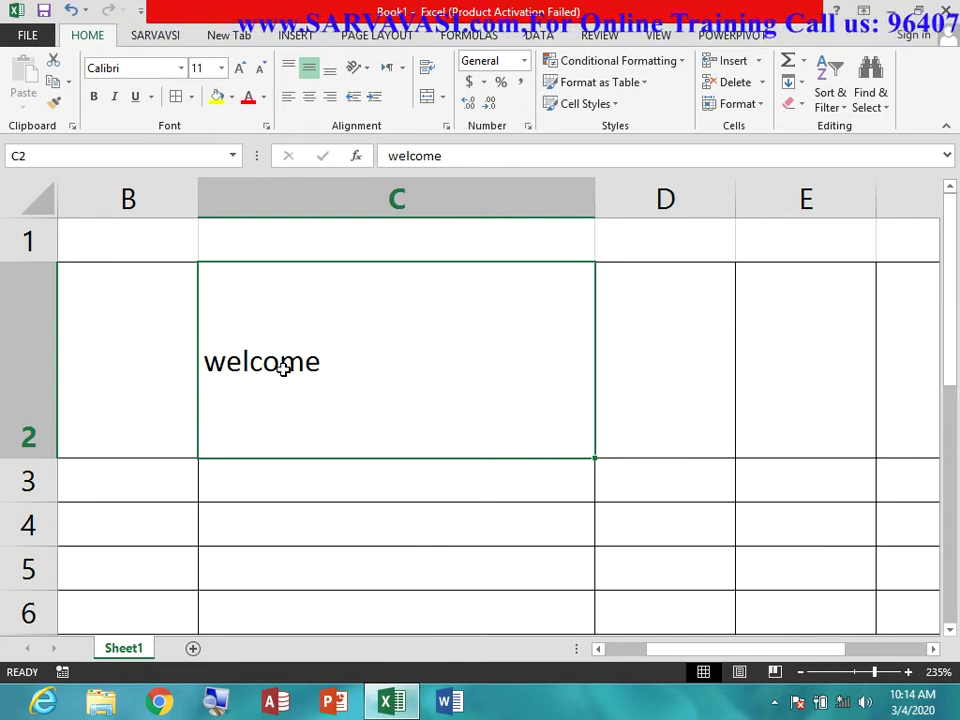
# - Try Left, Center and Right alignment on 'welcome', settling on Center with Middle Align
pyautogui.click(310, 100)
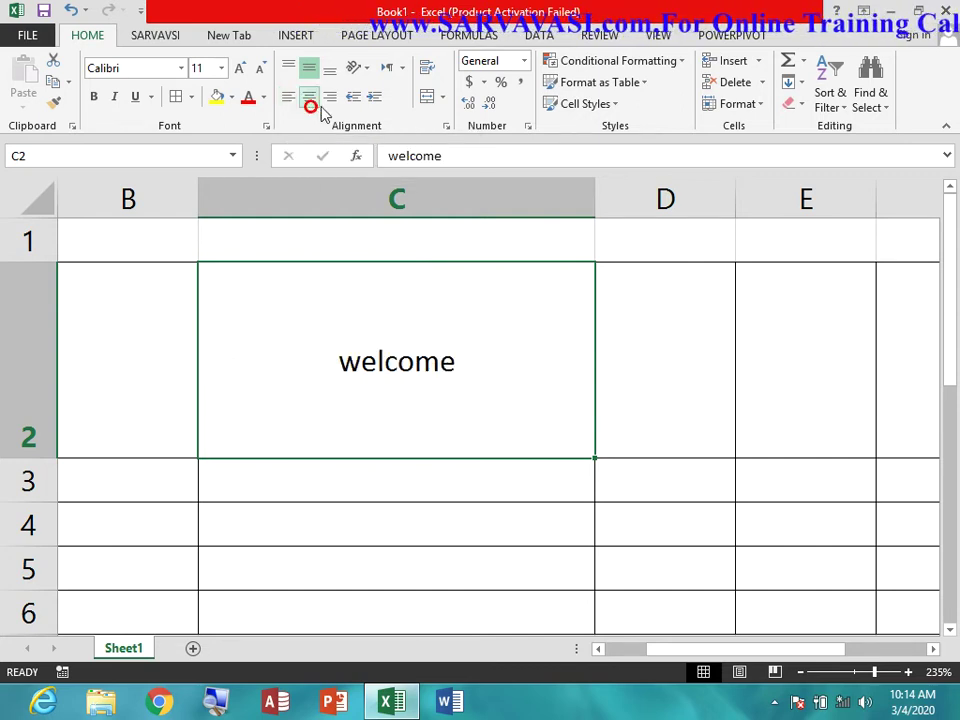
pyautogui.click(331, 98)
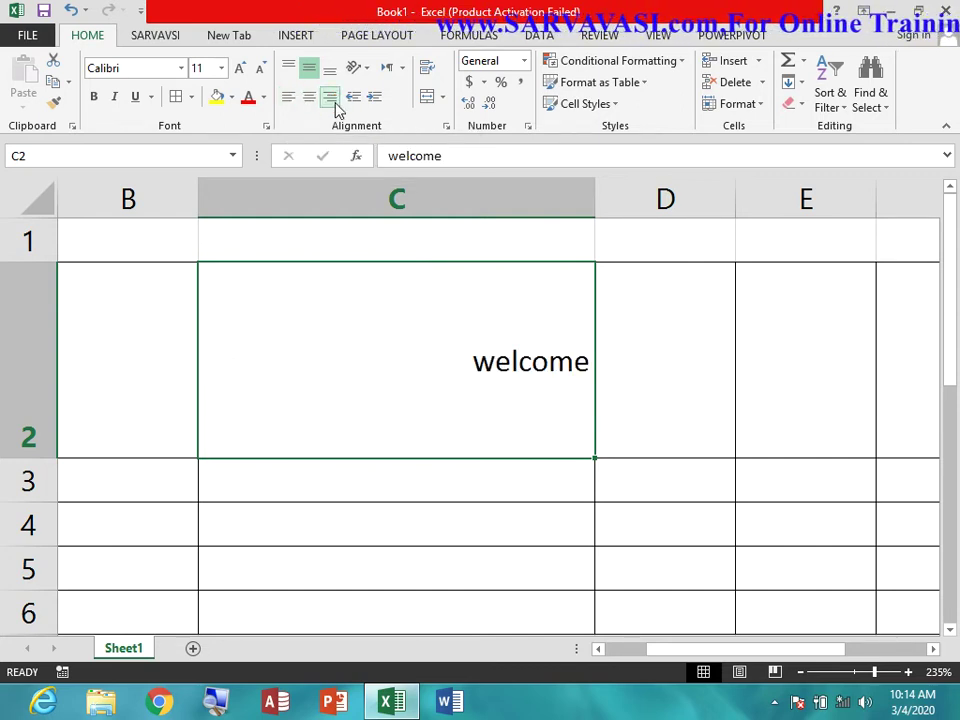
pyautogui.click(288, 97)
pyautogui.click(309, 97)
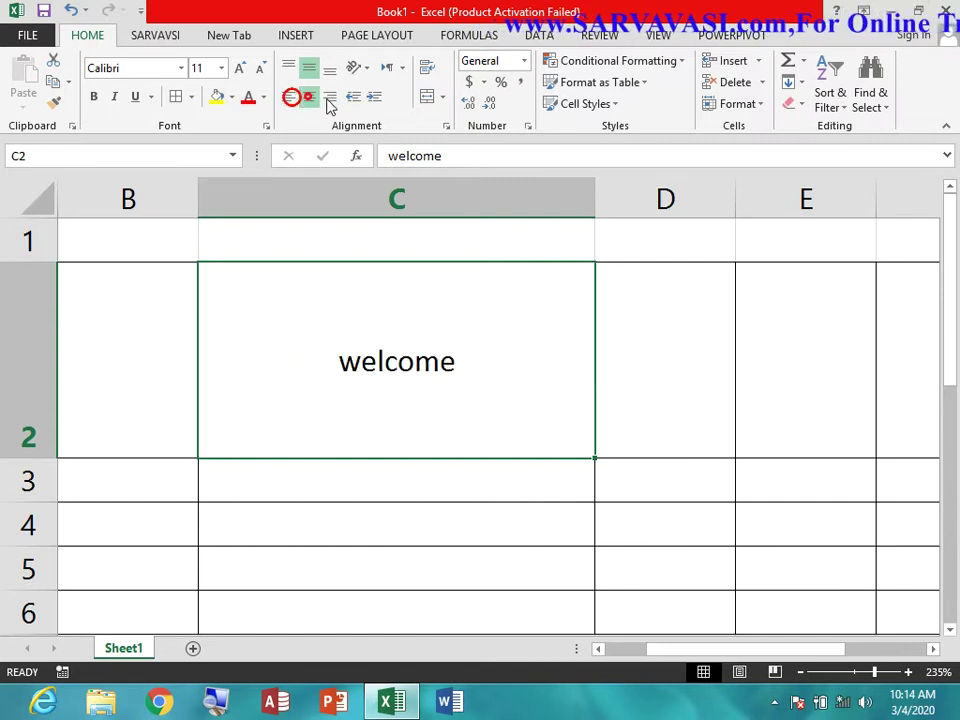
pyautogui.click(330, 98)
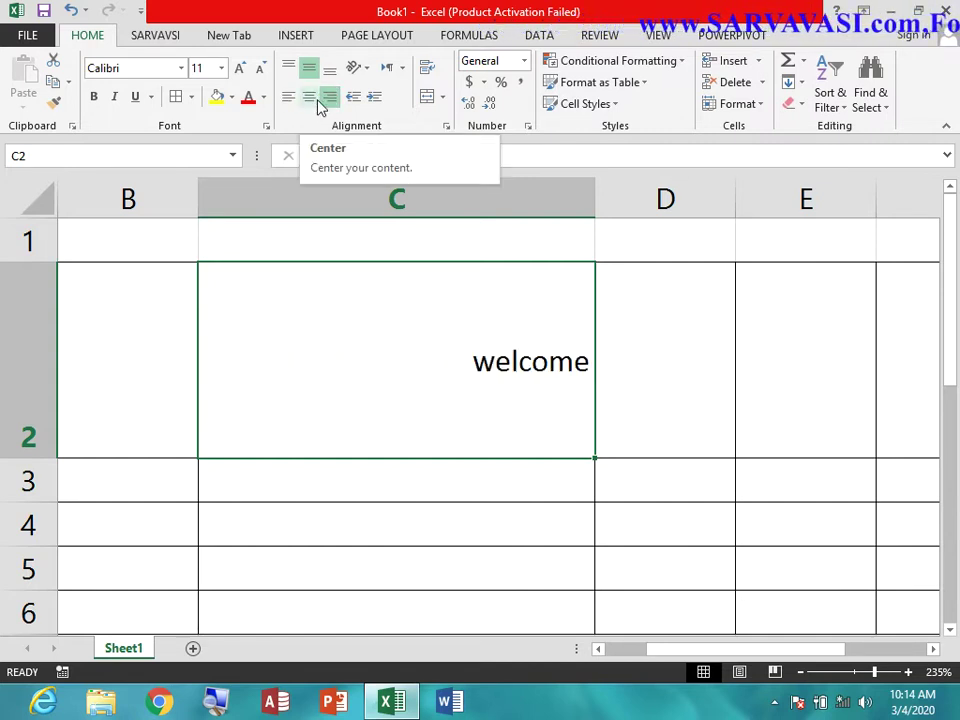
pyautogui.click(309, 97)
pyautogui.click(288, 97)
pyautogui.click(329, 67)
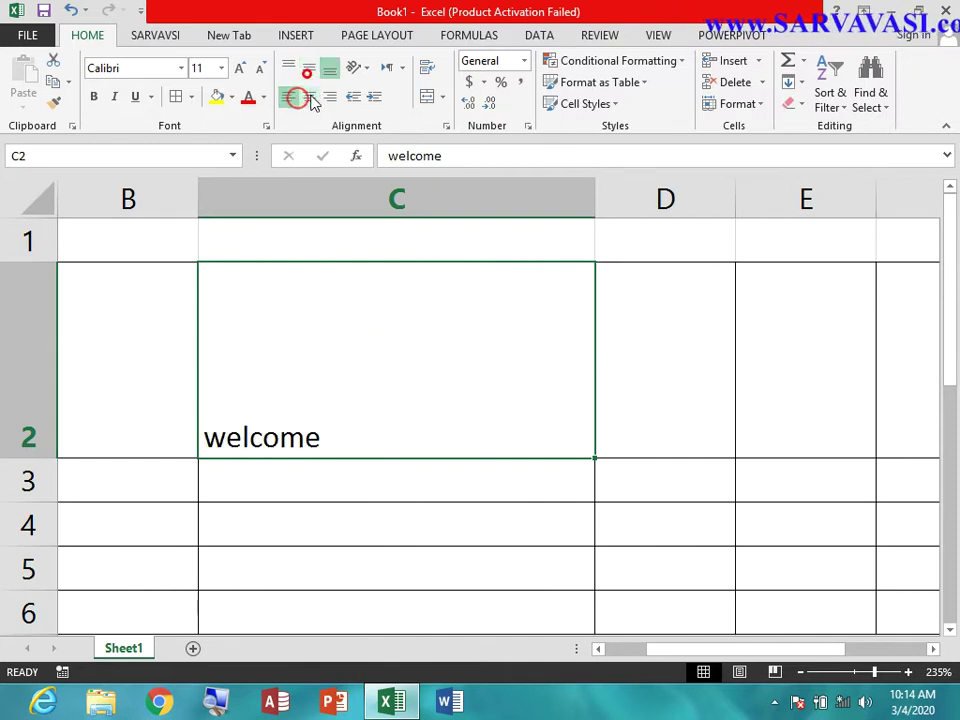
pyautogui.click(309, 97)
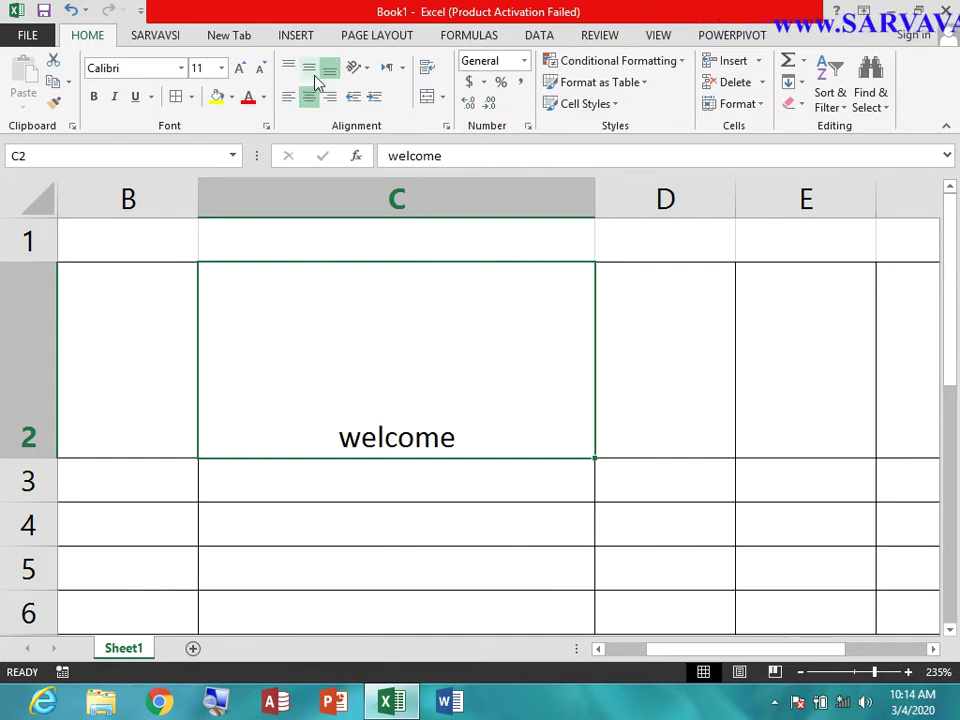
pyautogui.click(313, 73)
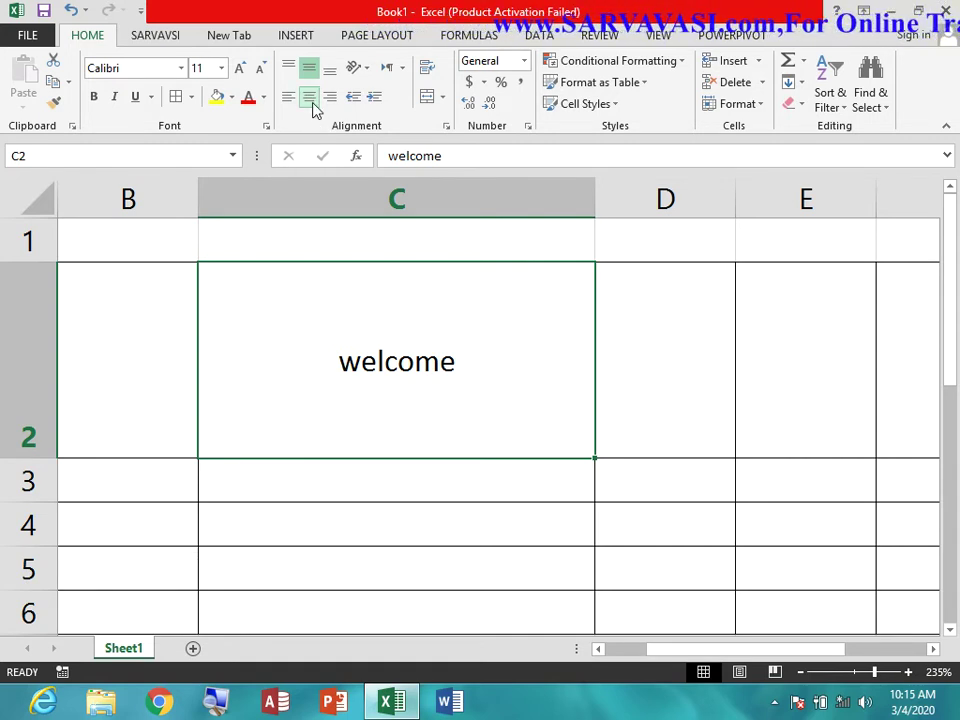
# - Cycle the alignments again, leaving 'welcome' centred horizontally and vertically in C2
pyautogui.click(288, 97)
pyautogui.click(330, 97)
pyautogui.click(309, 97)
pyautogui.click(330, 67)
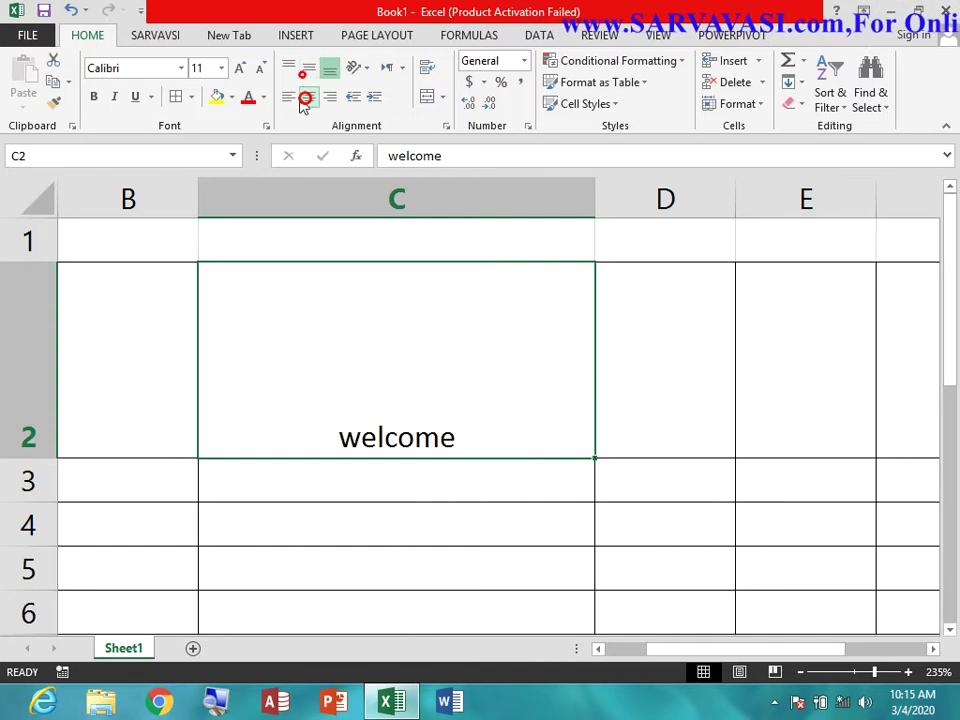
pyautogui.click(288, 97)
pyautogui.click(309, 97)
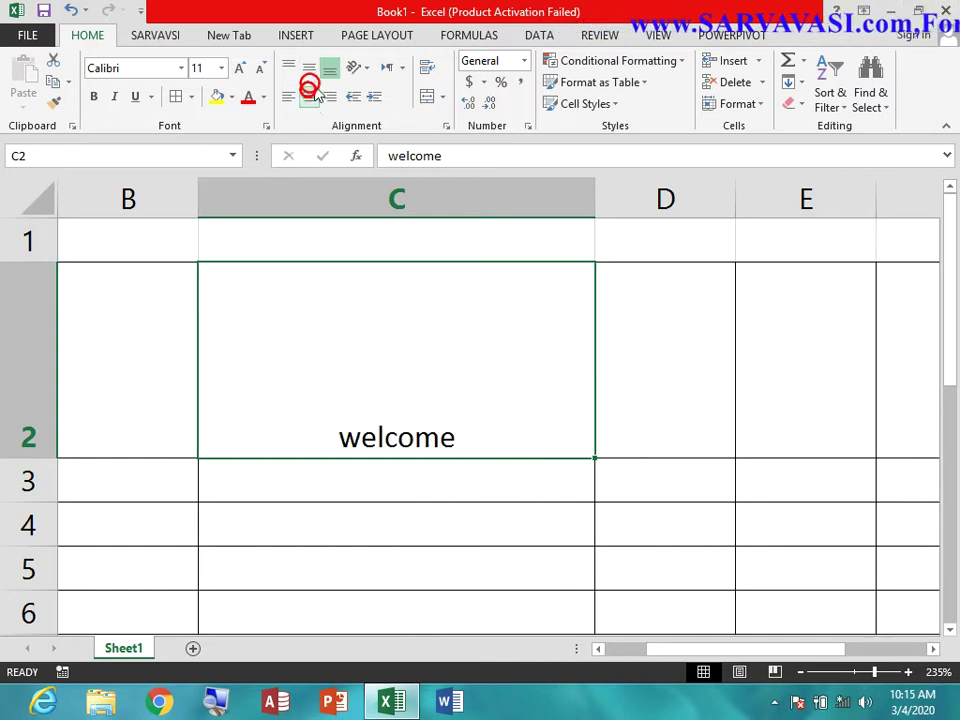
pyautogui.click(311, 68)
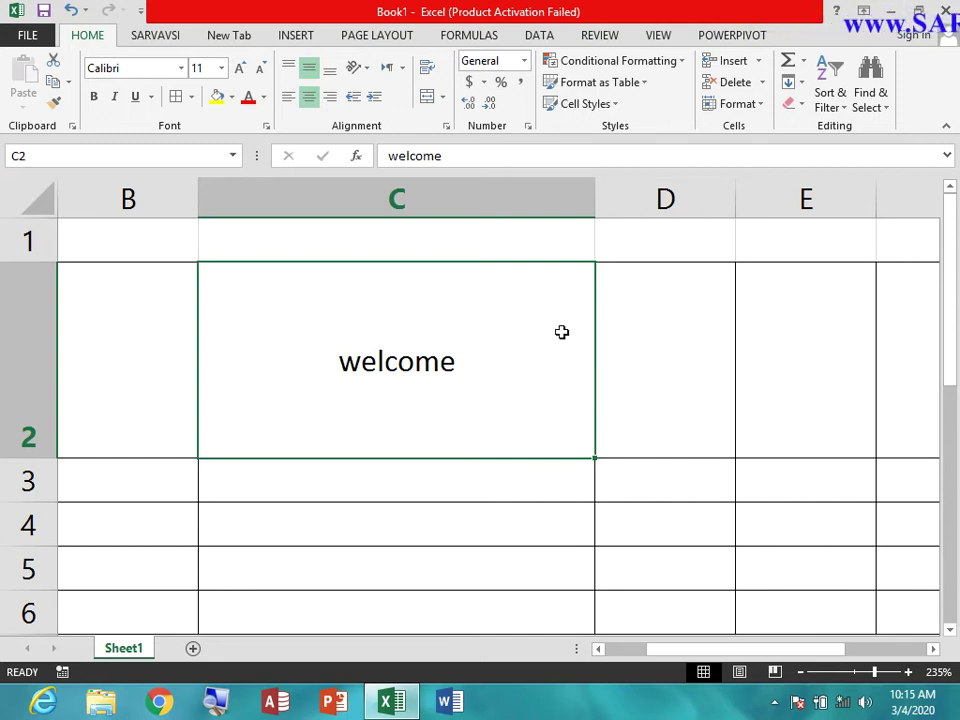
# - Widen column D and enter 'rno' in D2
pyautogui.click(650, 356)
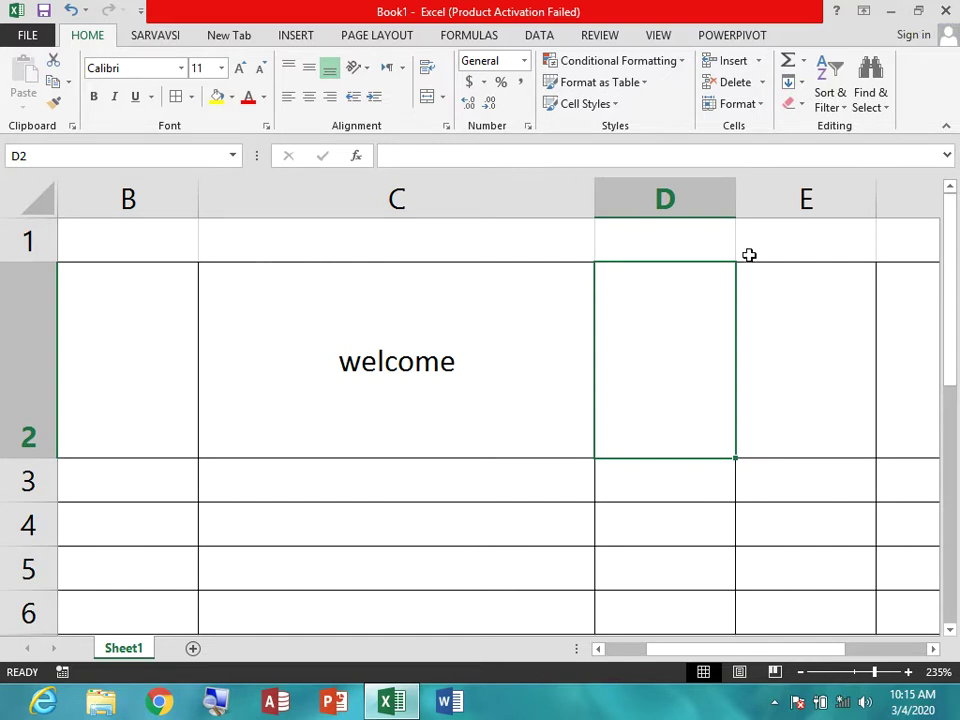
pyautogui.moveTo(736, 201); pyautogui.dragTo(877, 201)
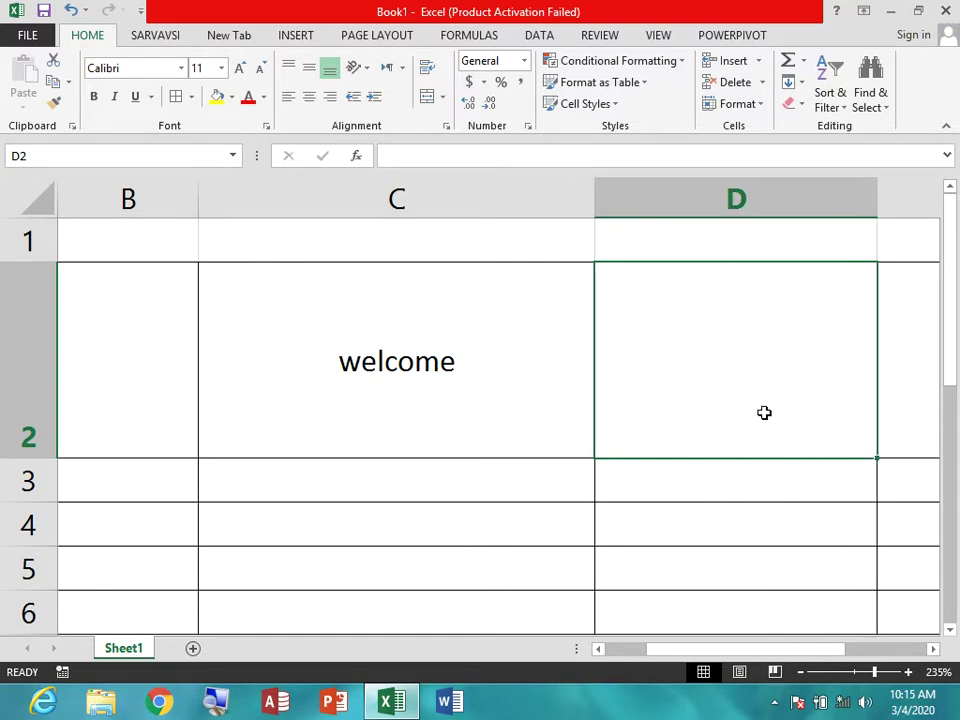
pyautogui.write('rno')
pyautogui.press('Tab')
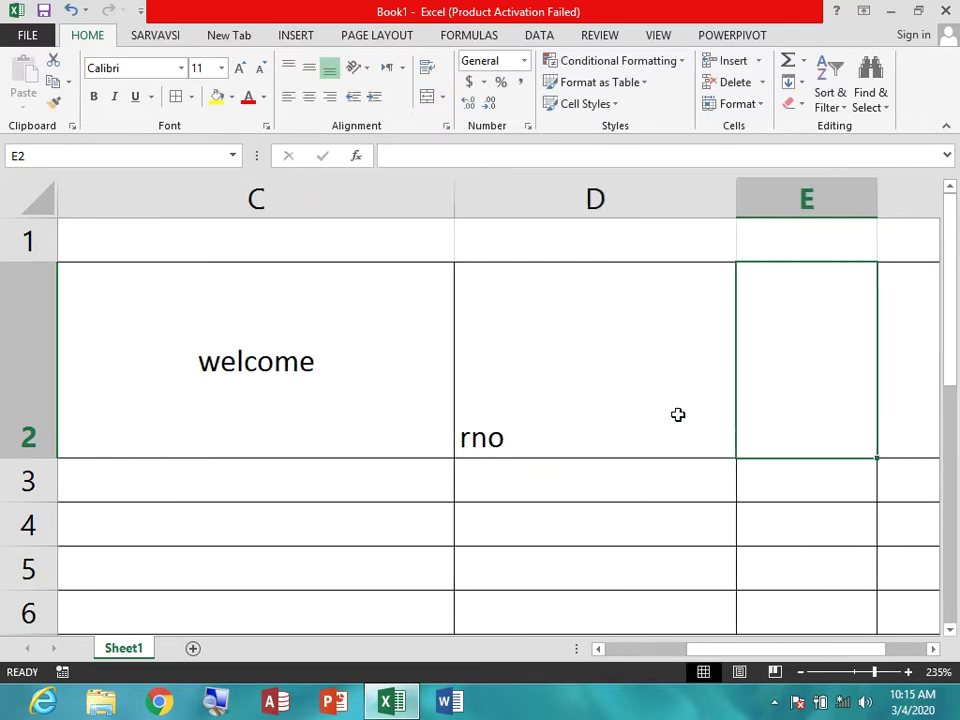
pyautogui.click(678, 414)
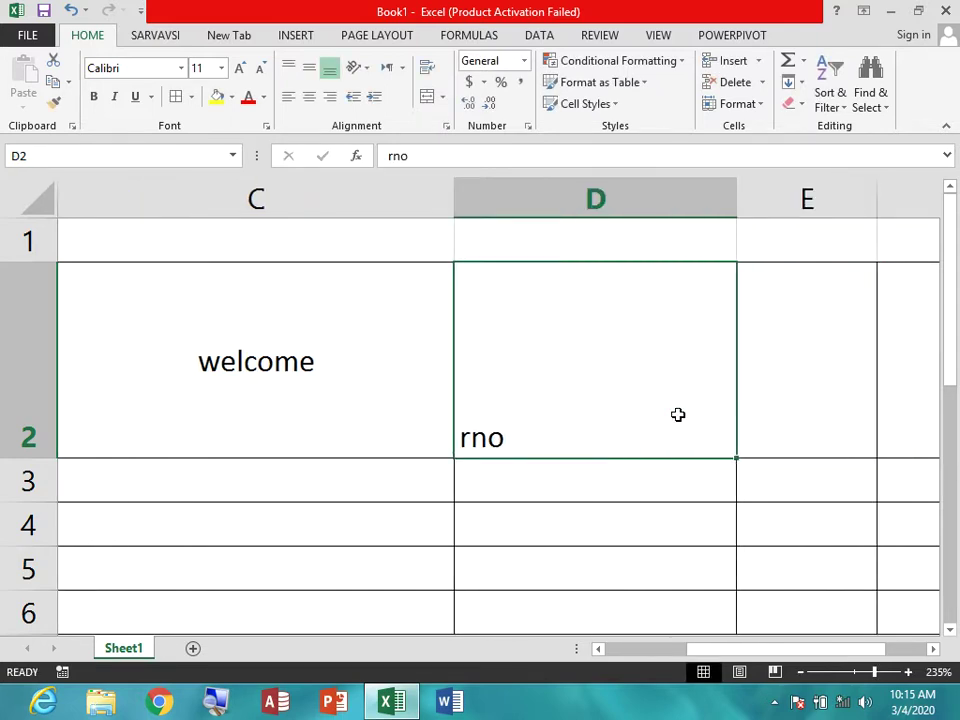
# - Pick up C2's formatting with Format Painter
pyautogui.click(328, 369)
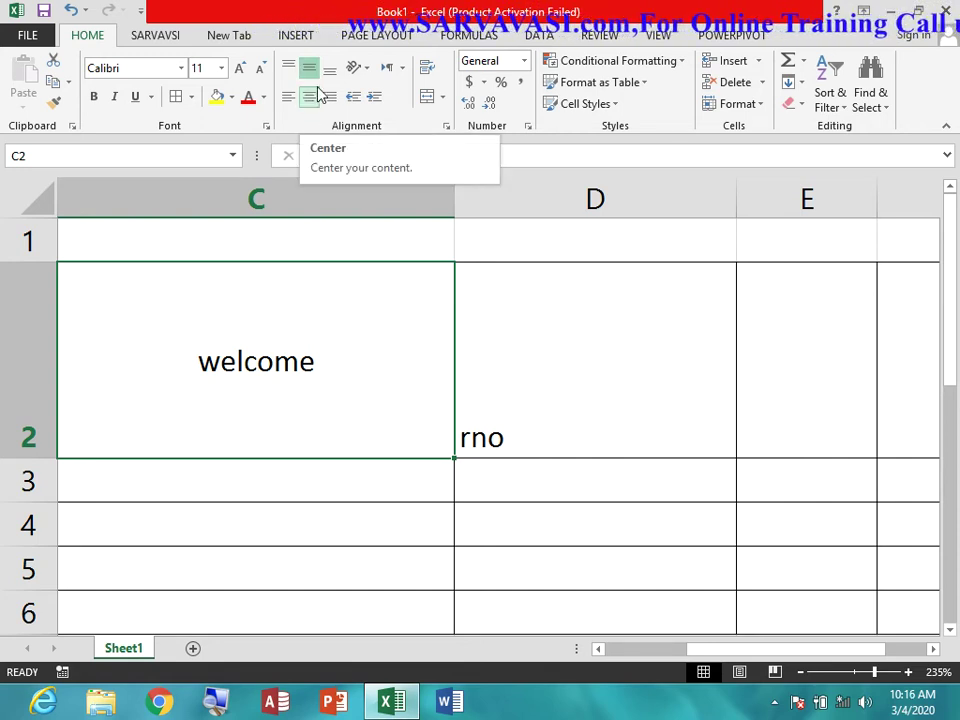
pyautogui.click(593, 418)
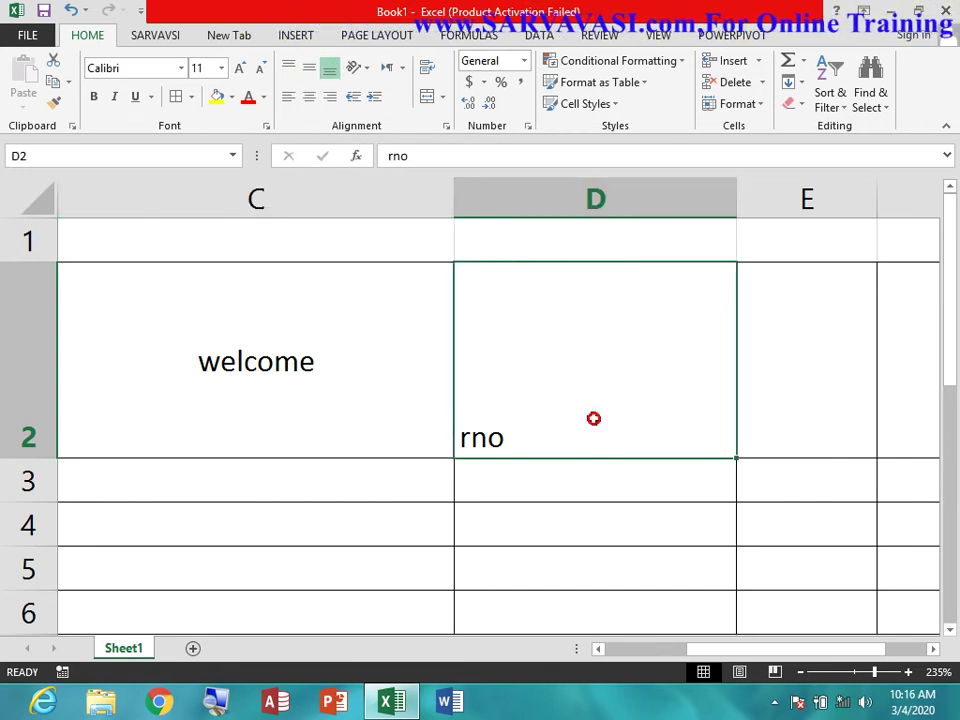
pyautogui.click(254, 375)
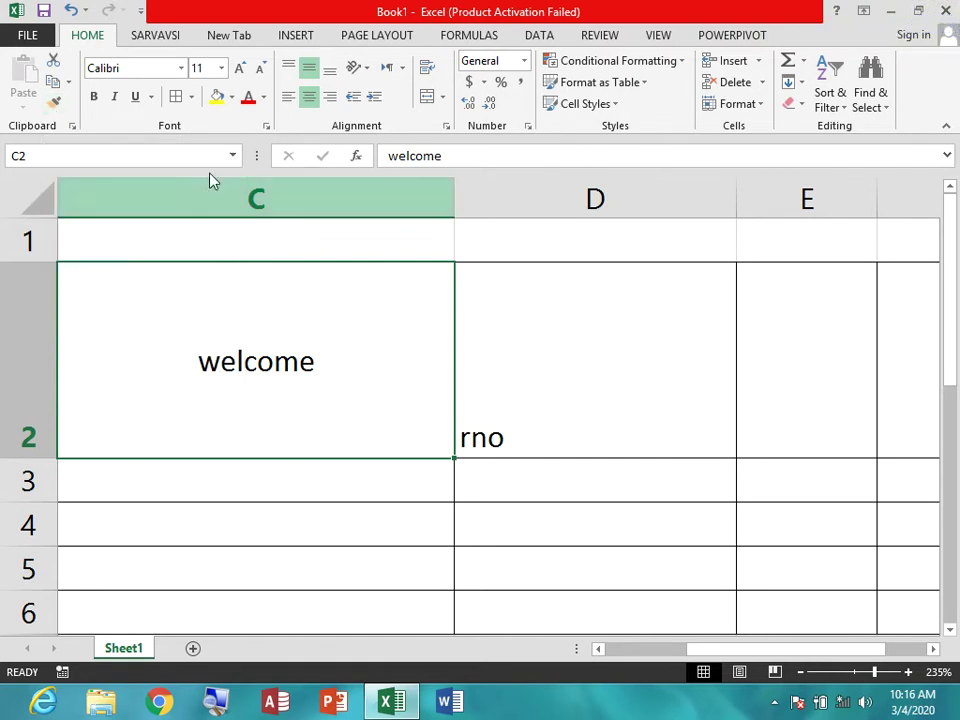
pyautogui.click(55, 104)
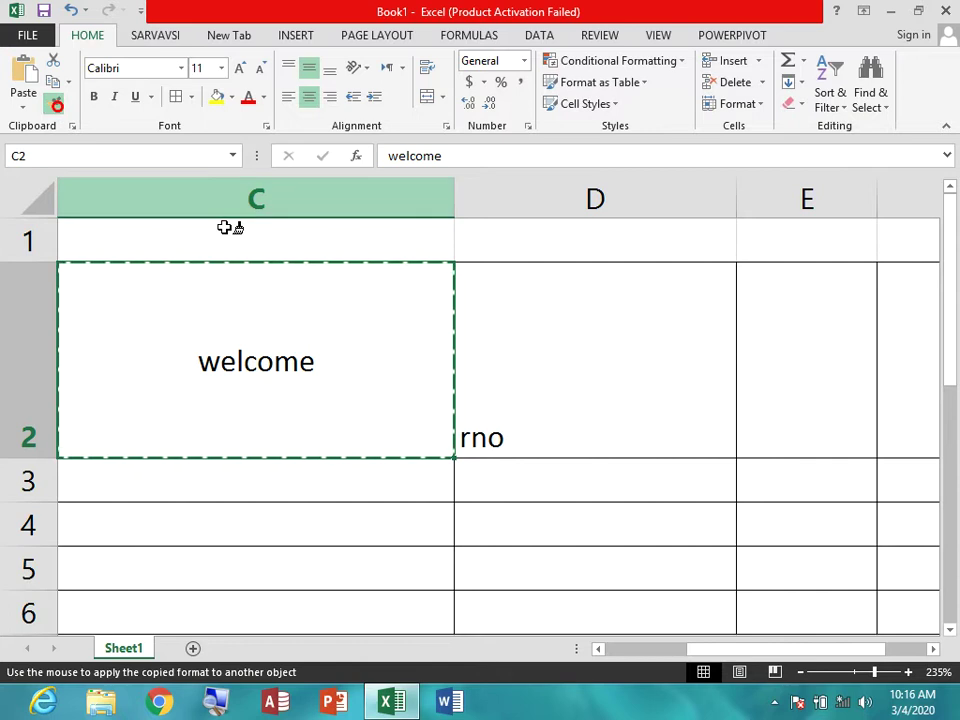
# - Paint C2's formatting onto D2 so 'rno' is centred both ways, then reselect C2
pyautogui.click(610, 396)
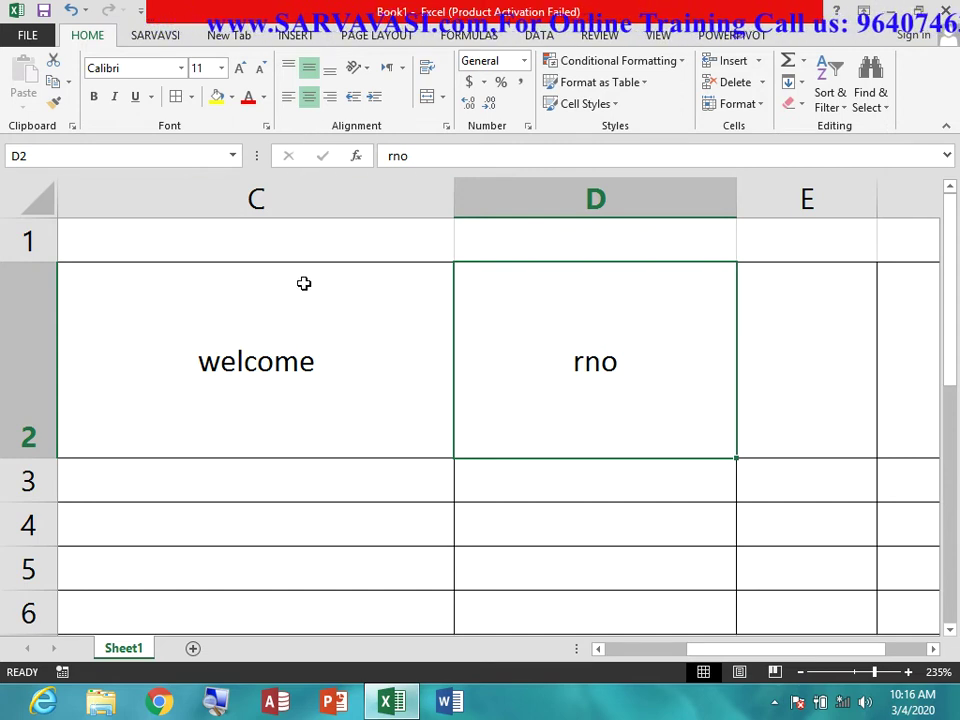
pyautogui.click(257, 360)
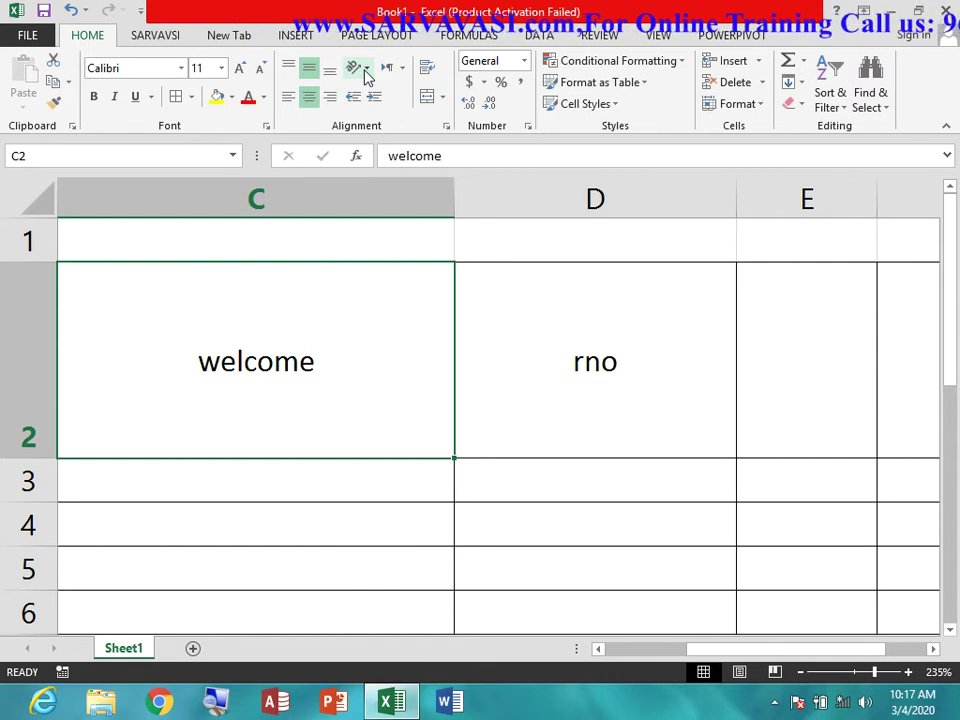
# - Look over the text Orientation options without applying any, and zoom out
pyautogui.click(365, 70)
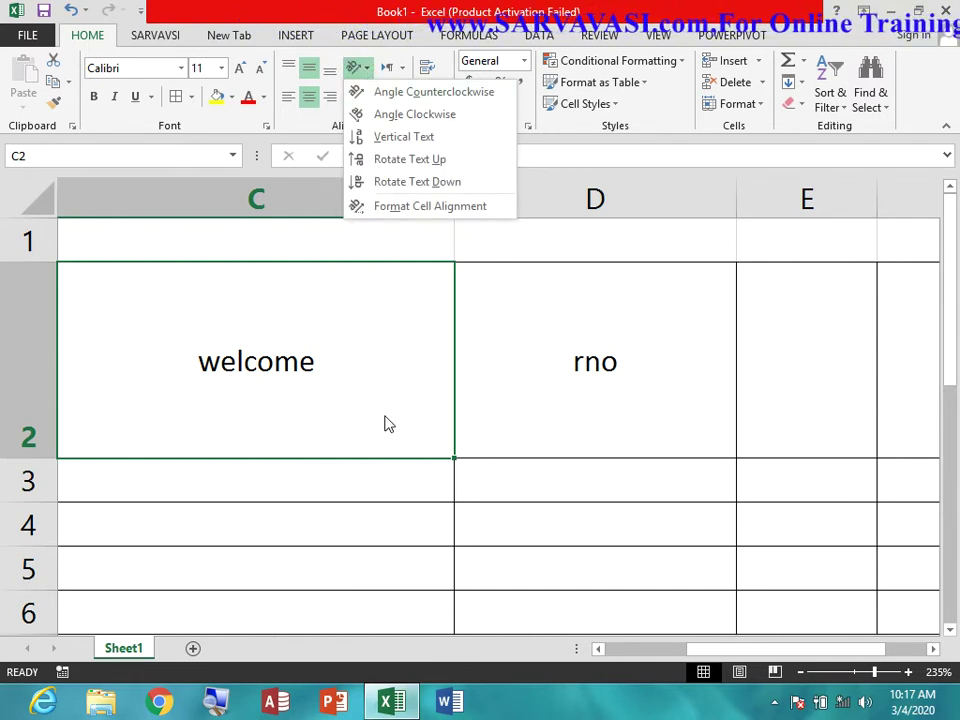
pyautogui.click(321, 409)
pyautogui.click(254, 386)
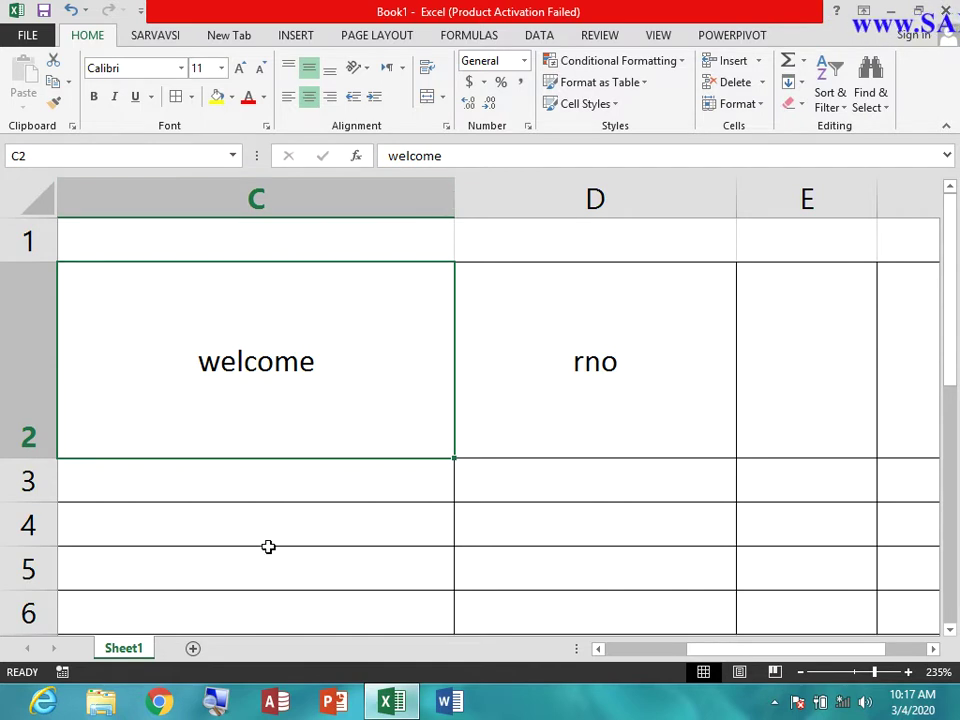
pyautogui.scroll(-2, 308, 524)
pyautogui.scroll(-2, 308, 524)
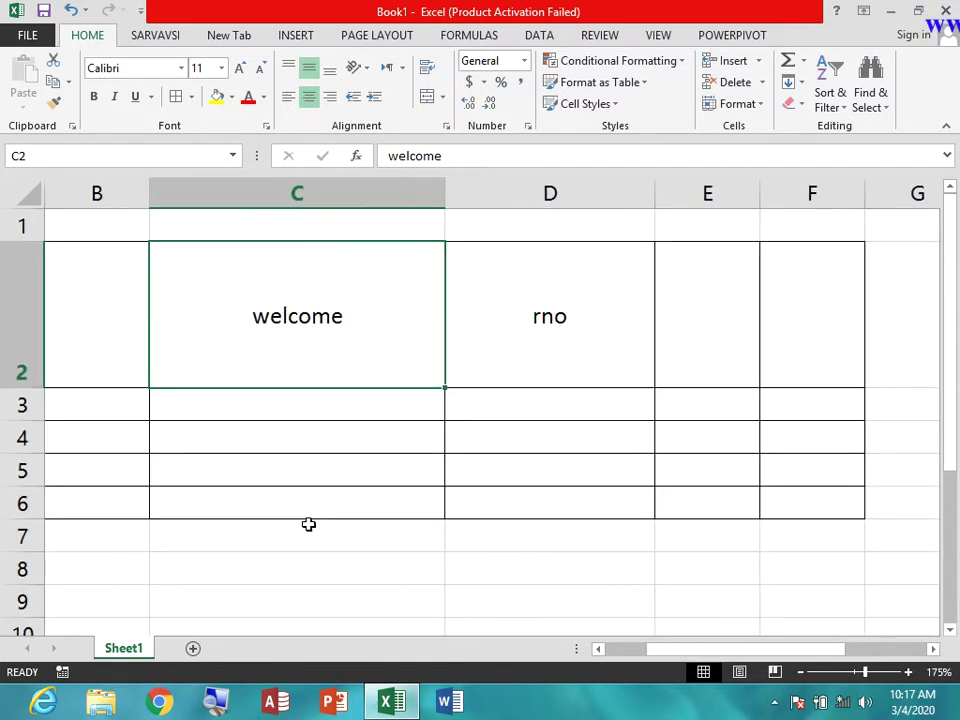
pyautogui.scroll(-1, 308, 524)
# - Delete row 2 holding welcome and rno, then select A1:F5
pyautogui.click(5, 316)
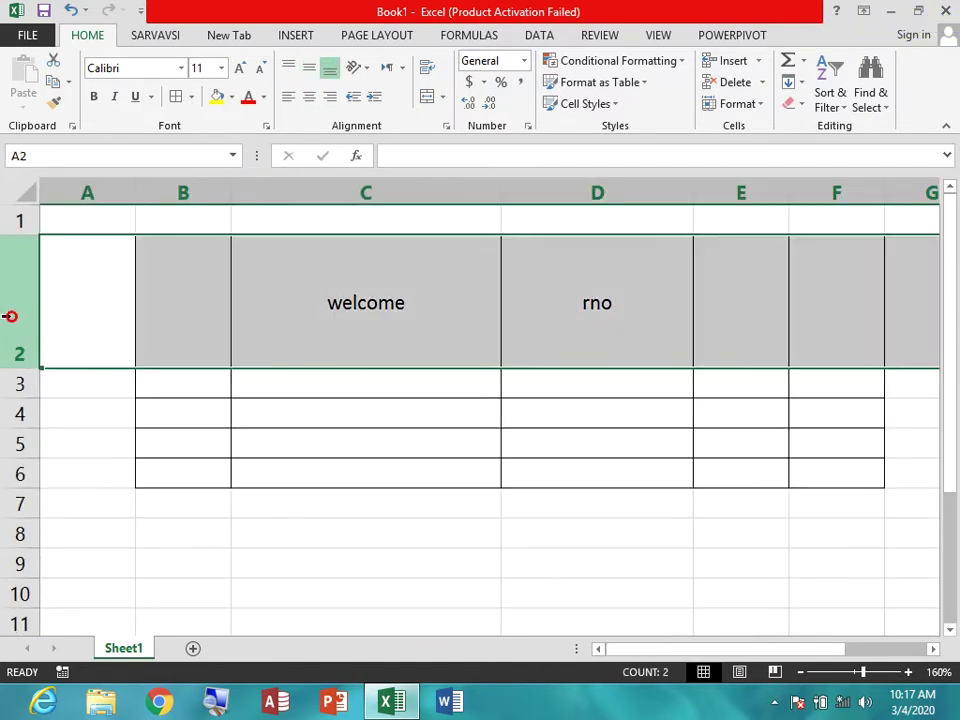
pyautogui.rightClick(5, 316)
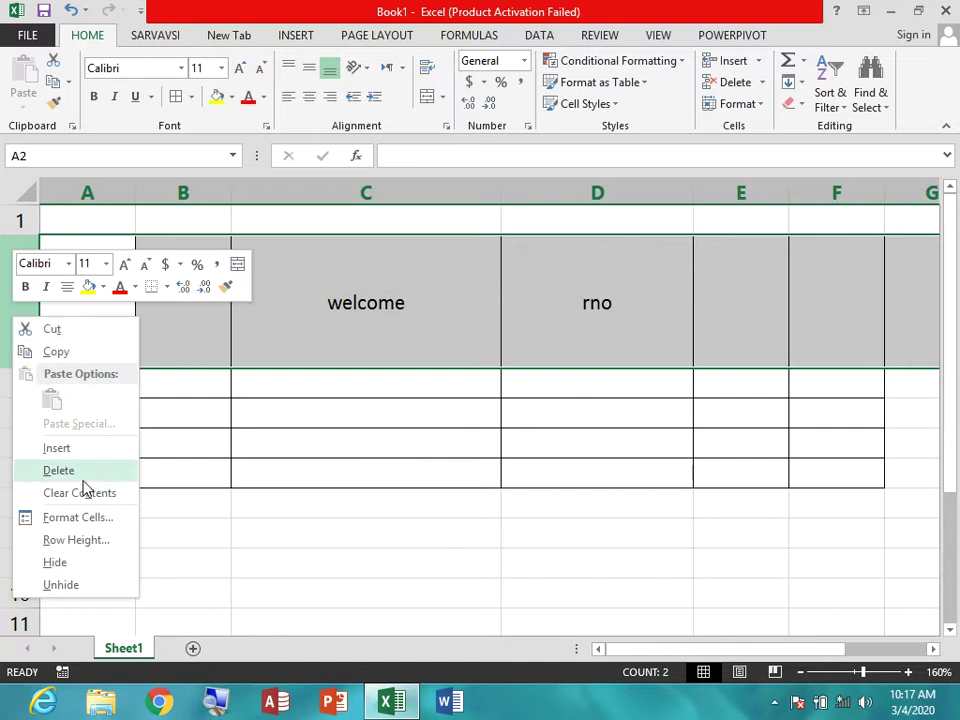
pyautogui.click(82, 469)
pyautogui.click(210, 364)
pyautogui.moveTo(163, 219); pyautogui.dragTo(800, 224)
pyautogui.moveTo(82, 219)
pyautogui.mouseDown()
pyautogui.moveTo(845, 360)
pyautogui.moveTo(857, 345)
pyautogui.mouseUp()
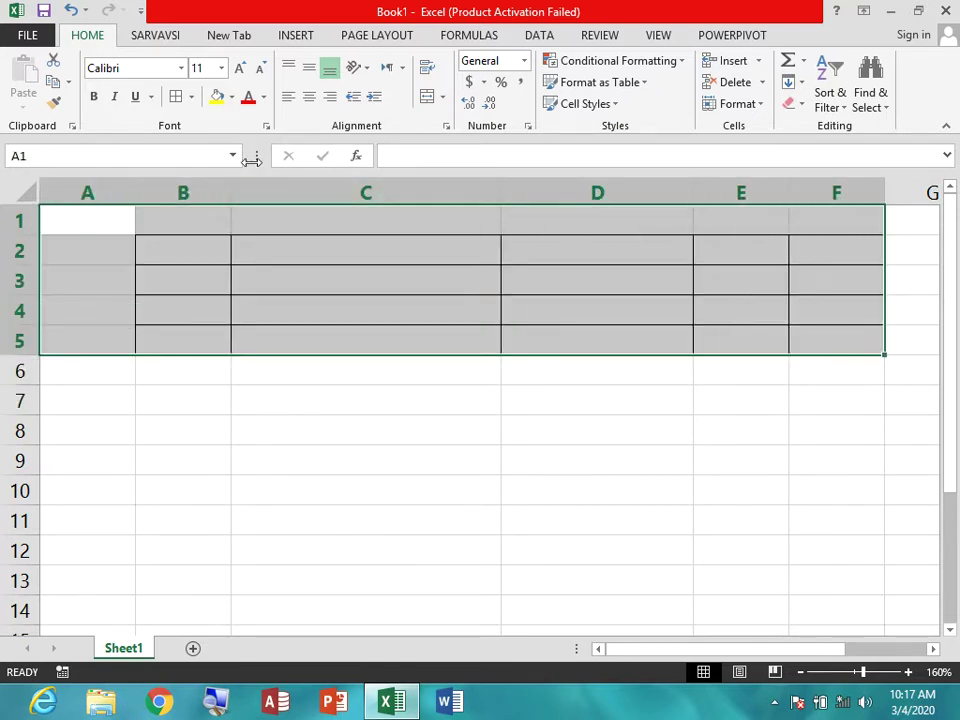
# - Apply All Borders to the range and enter headers rno, sname and subject 1 in A1:C1
pyautogui.click(175, 97)
pyautogui.click(268, 296)
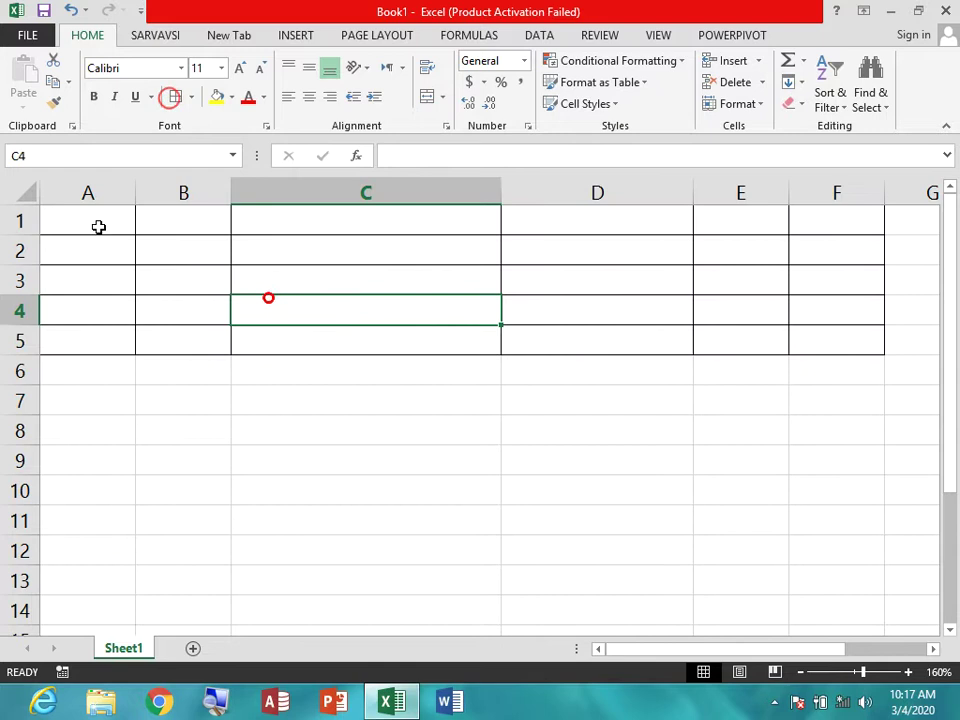
pyautogui.click(98, 224)
pyautogui.write('rno')
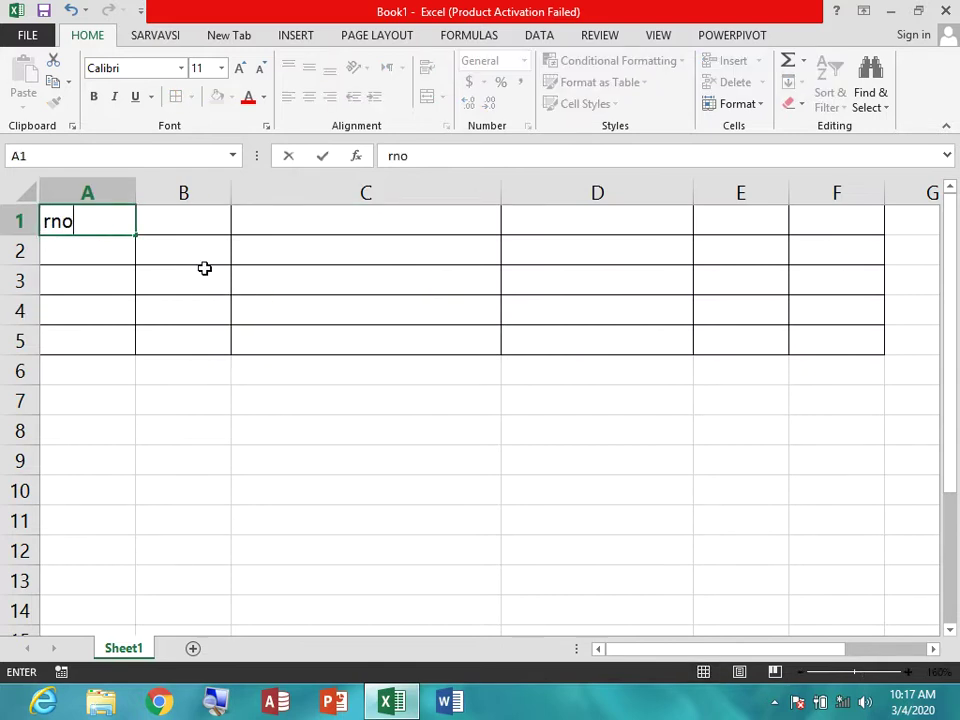
pyautogui.press('Tab')
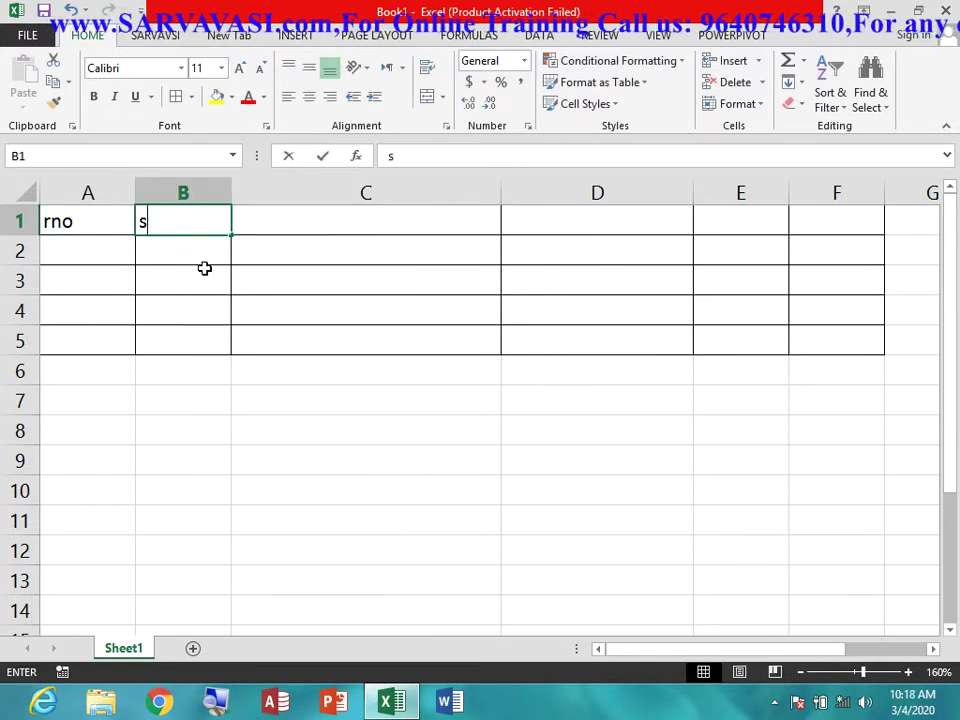
pyautogui.write('snm')
pyautogui.press('BackSpace')
pyautogui.write('ame')
pyautogui.press('Tab')
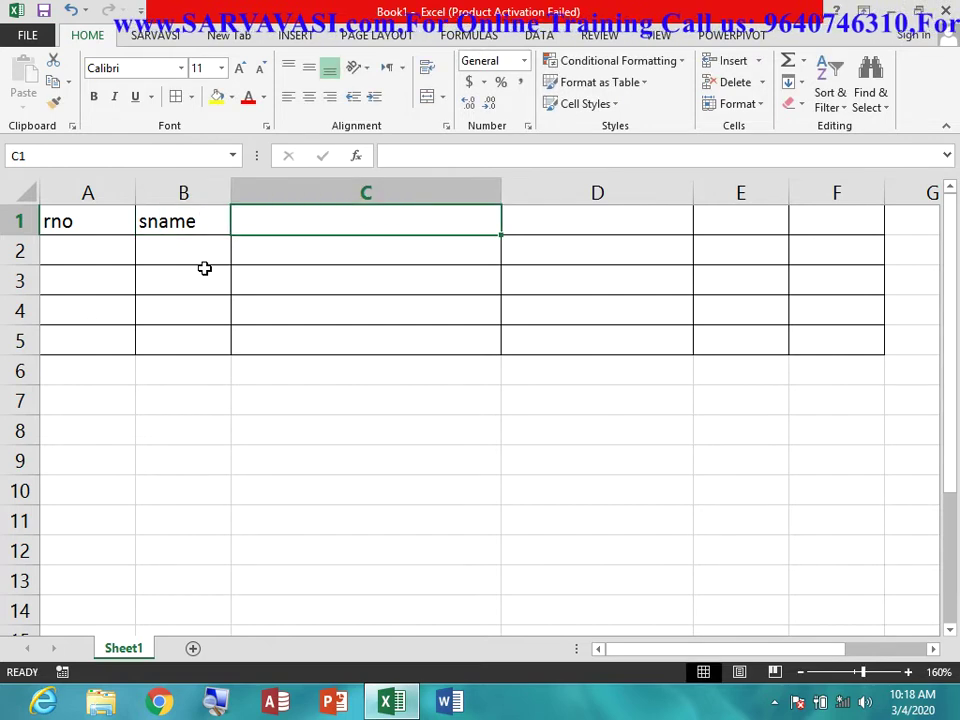
pyautogui.write('subject 1')
pyautogui.press('Tab')
# - Enter 'Subject 2' in D1 and 'Subject 3' in E1
pyautogui.press('Left')
pyautogui.press('Right')
pyautogui.write('s')
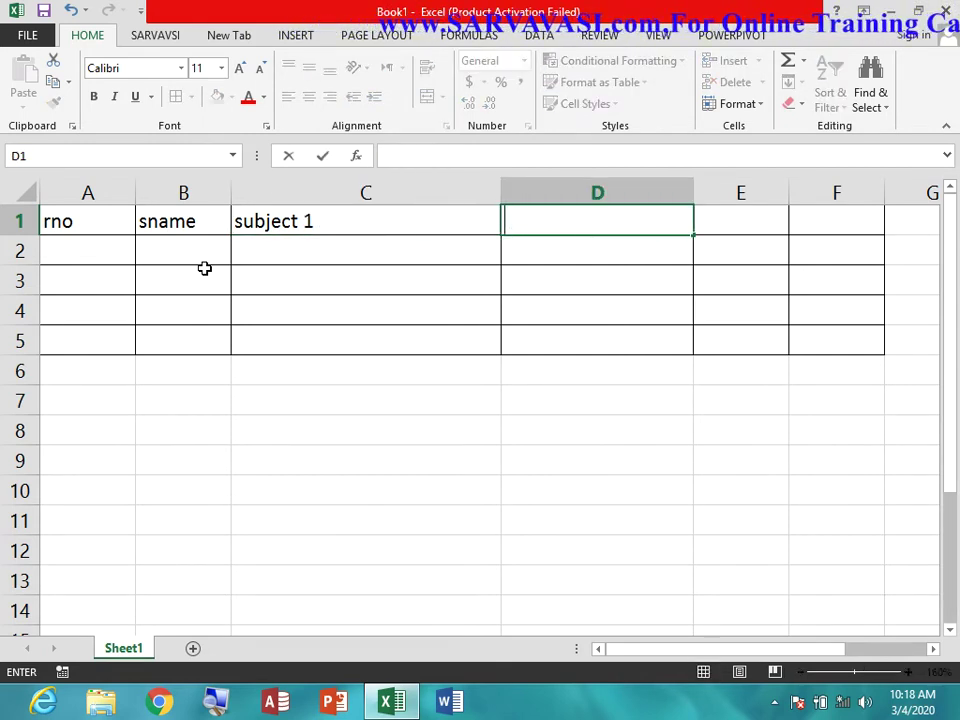
pyautogui.write('ubjec')
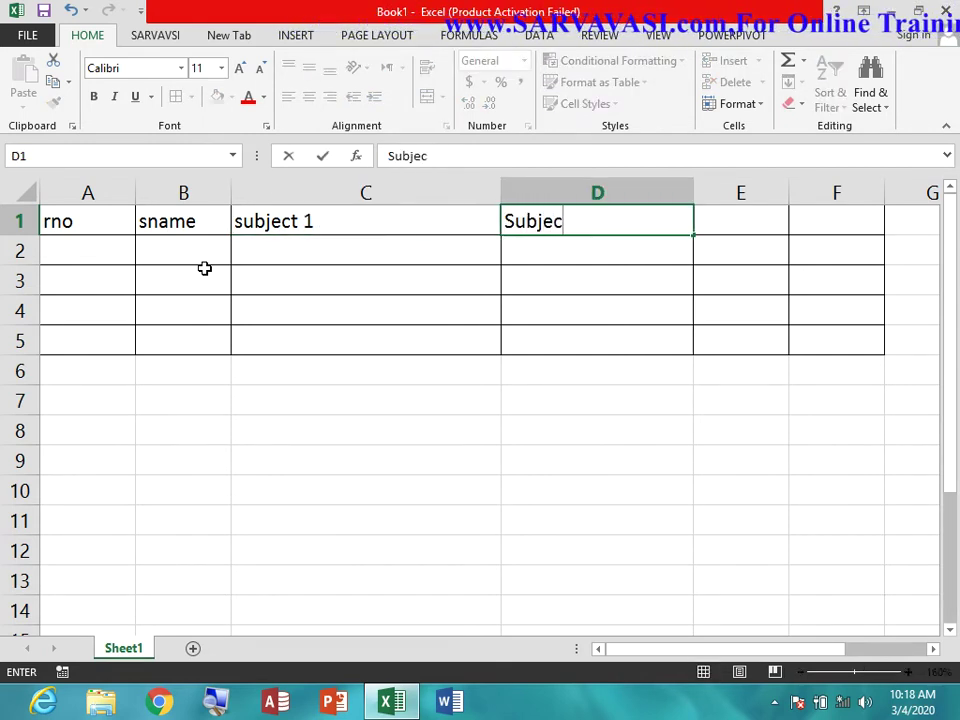
pyautogui.write(' 3')
pyautogui.press('BackSpace')
pyautogui.write('2')
pyautogui.press('Tab')
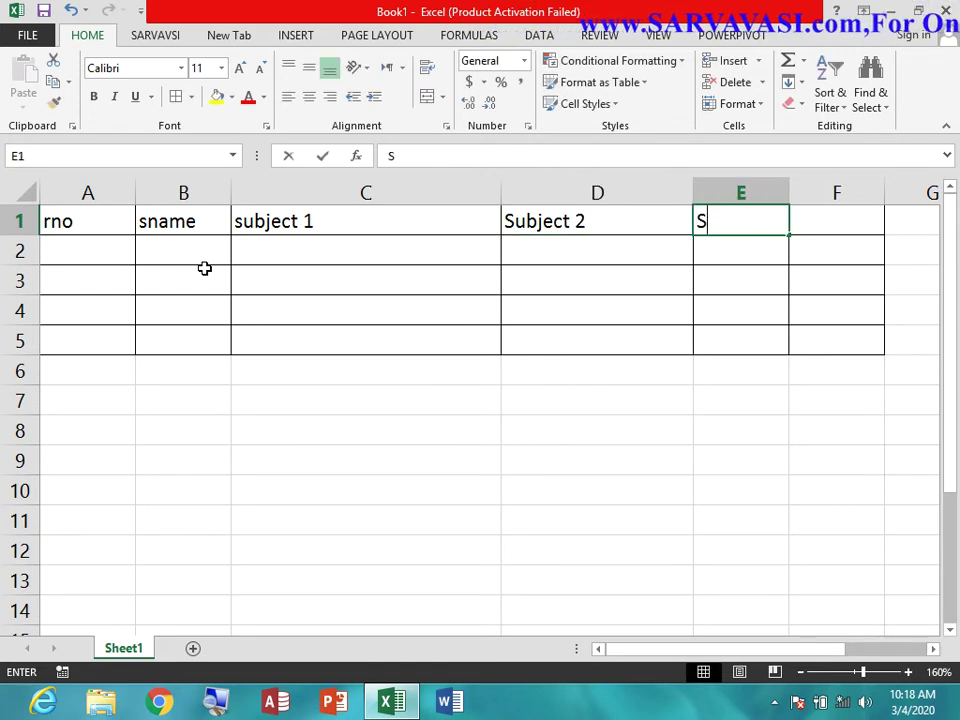
pyautogui.write('Subject')
pyautogui.write(' 3')
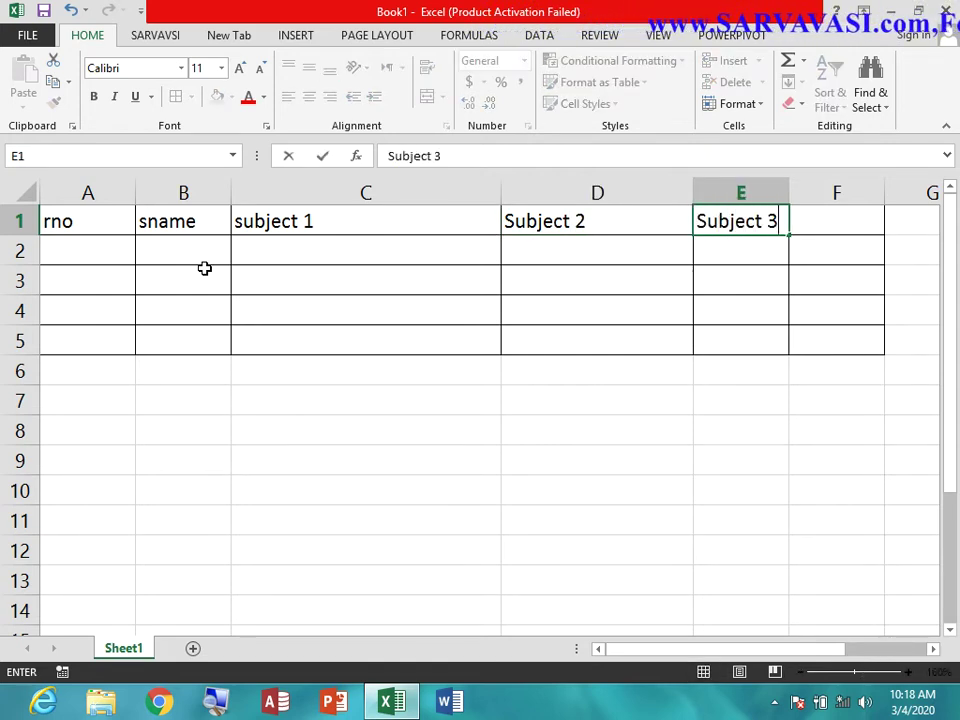
pyautogui.press('Tab')
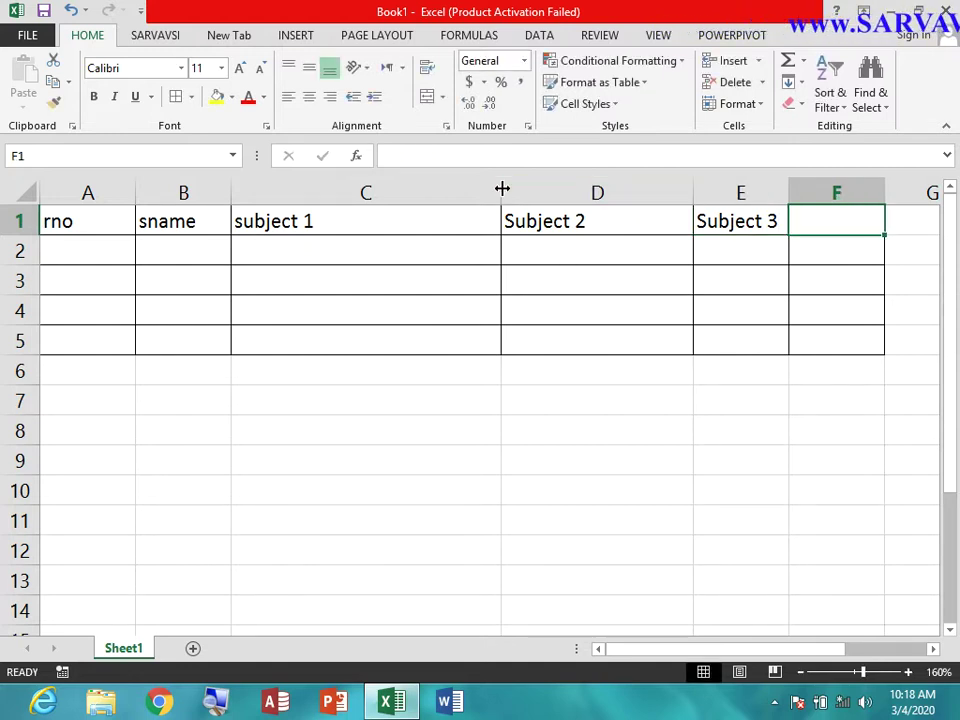
# - AutoFit columns C and D to their subject 1 and Subject 2 headings
pyautogui.moveTo(502, 189); pyautogui.dragTo(500, 189)
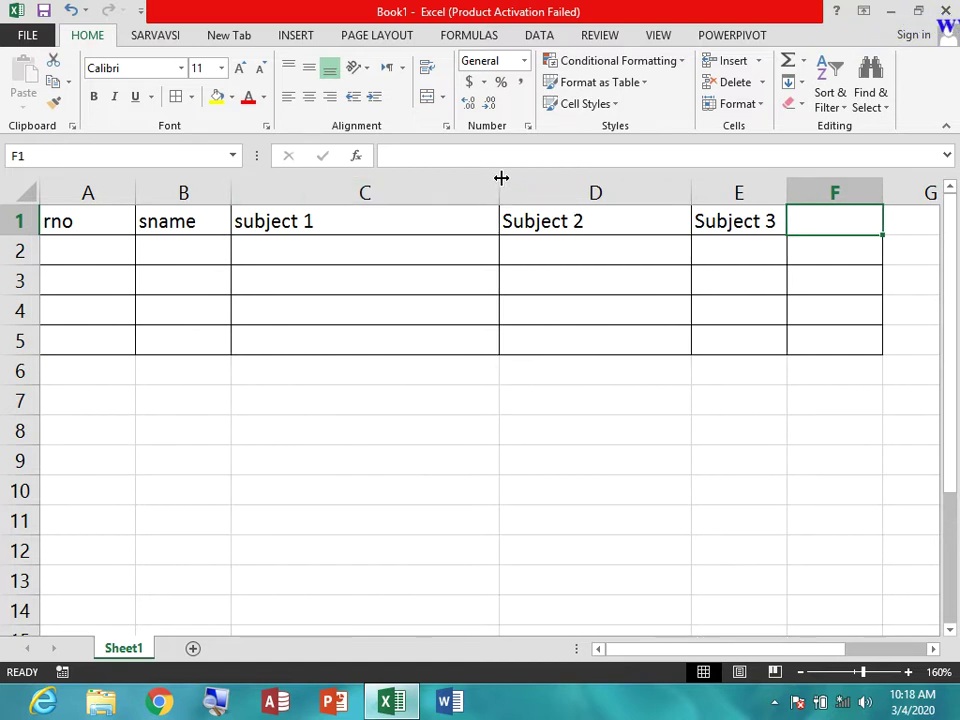
pyautogui.doubleClick(501, 177)
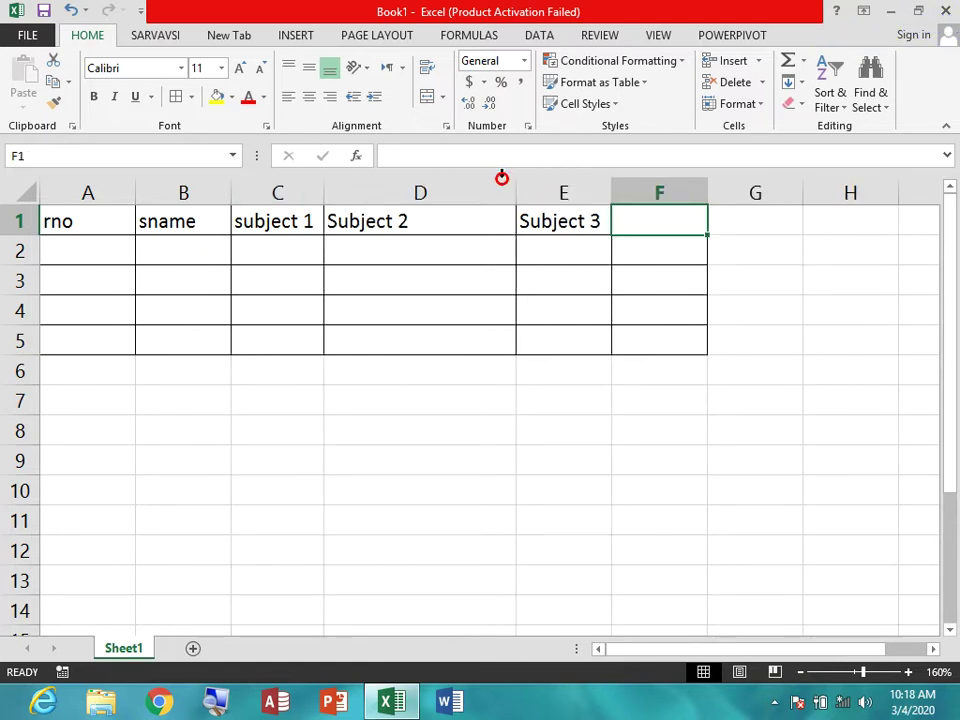
pyautogui.click(498, 180)
pyautogui.doubleClick(516, 190)
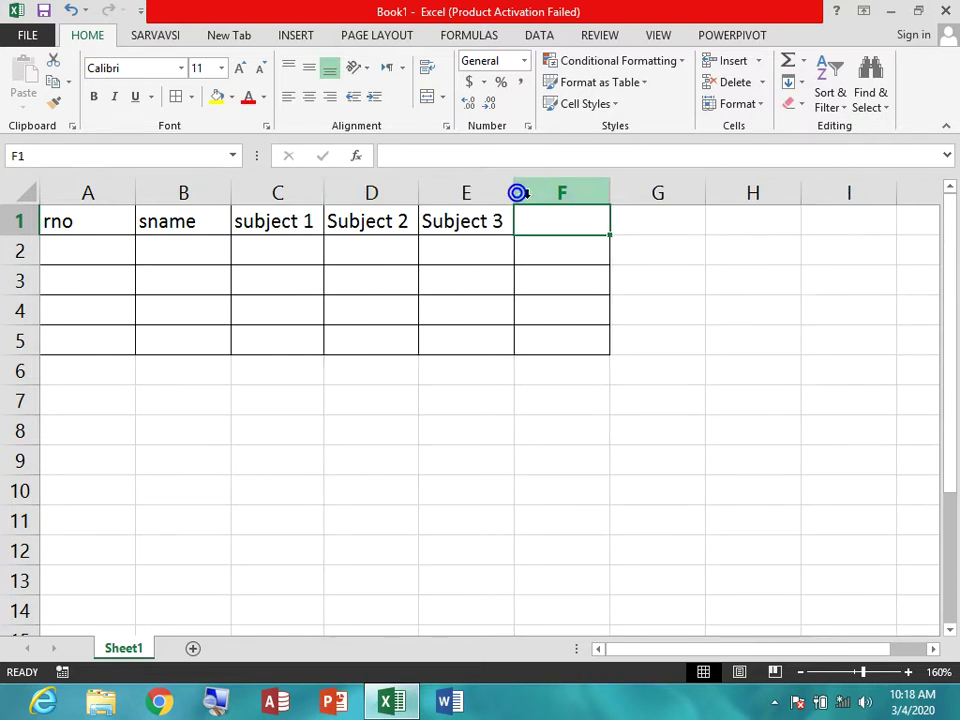
# - Select D1:E1 and drag the fill handle right to extend the Subject series
pyautogui.click(446, 222)
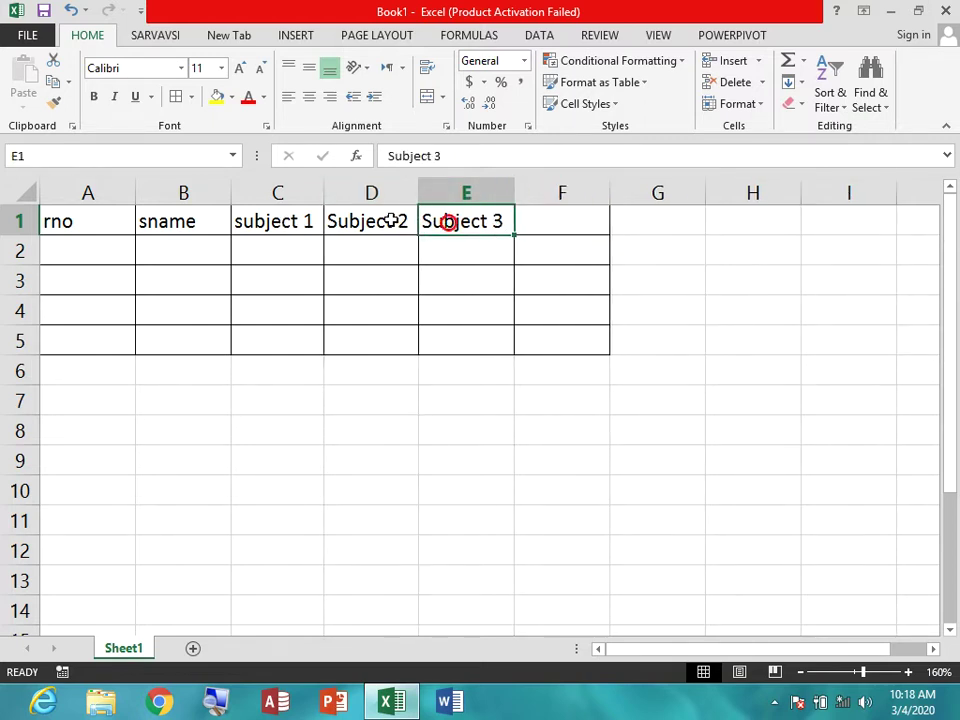
pyautogui.moveTo(393, 221); pyautogui.dragTo(463, 220)
pyautogui.moveTo(516, 238)
pyautogui.mouseDown()
pyautogui.moveTo(864, 244)
pyautogui.moveTo(707, 230)
pyautogui.mouseUp()
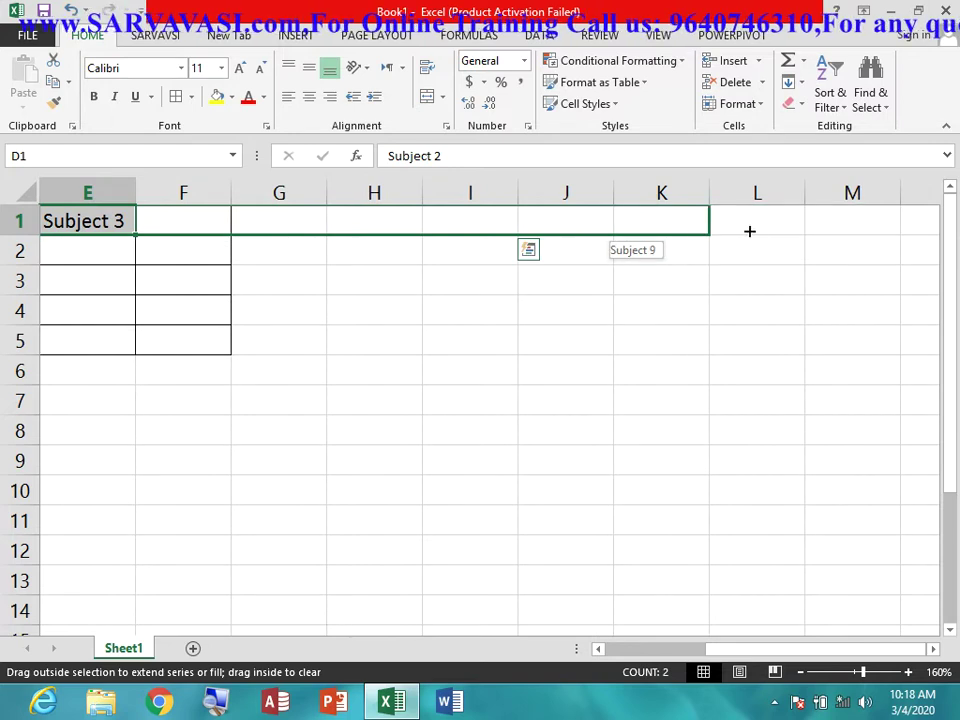
# - Extend the headings to Subject 10 in L1, give G1:L5 All Borders, and widen column L
pyautogui.moveTo(707, 230); pyautogui.dragTo(771, 228)
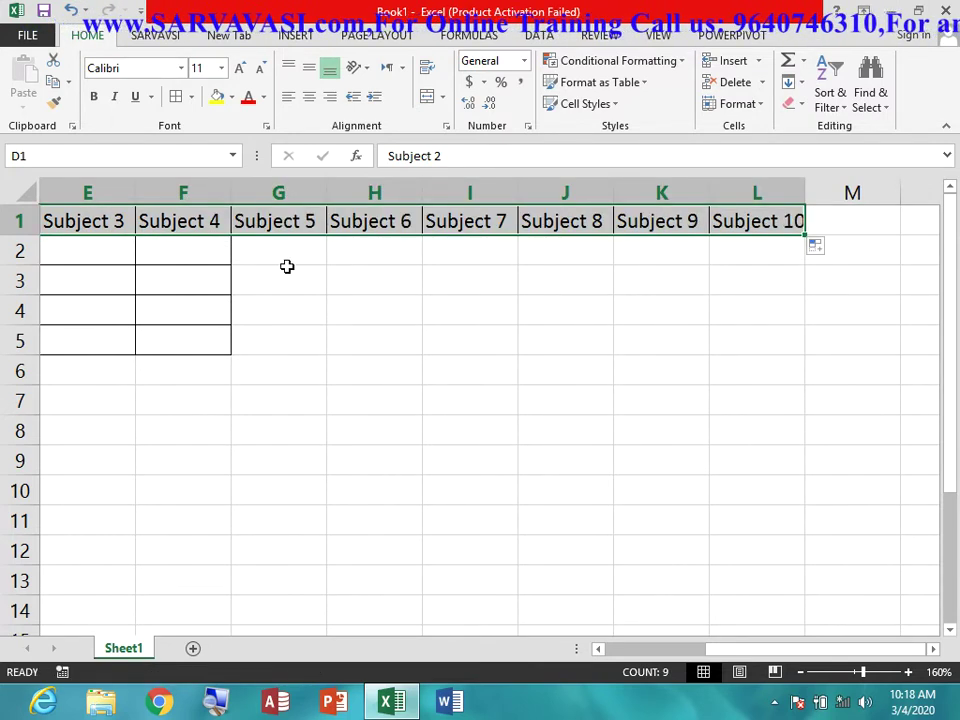
pyautogui.moveTo(257, 248); pyautogui.dragTo(780, 310)
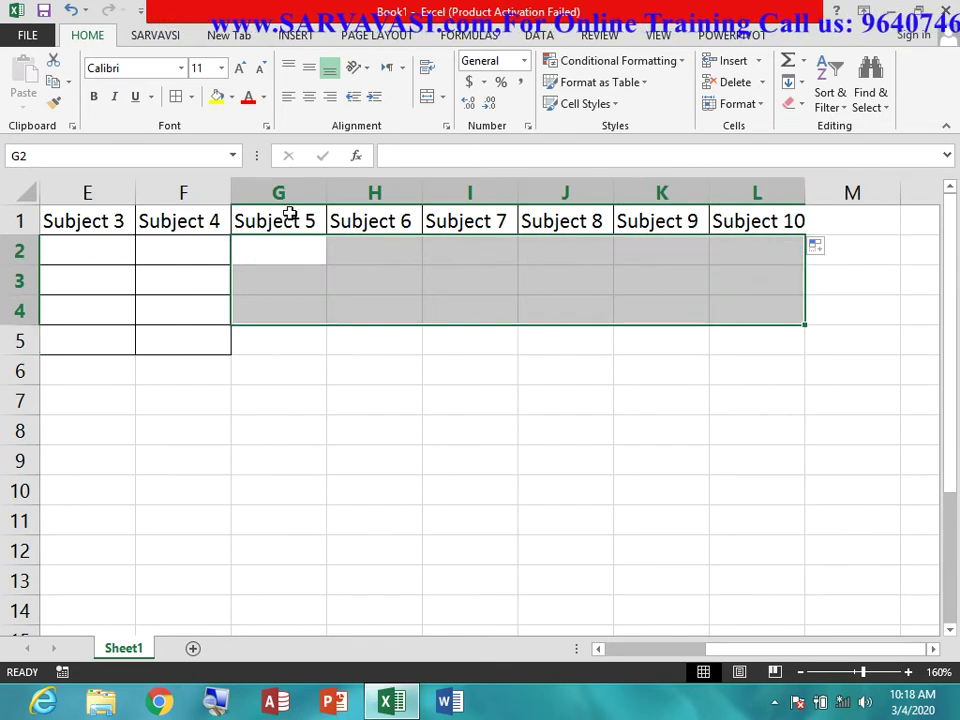
pyautogui.moveTo(289, 210); pyautogui.dragTo(794, 345)
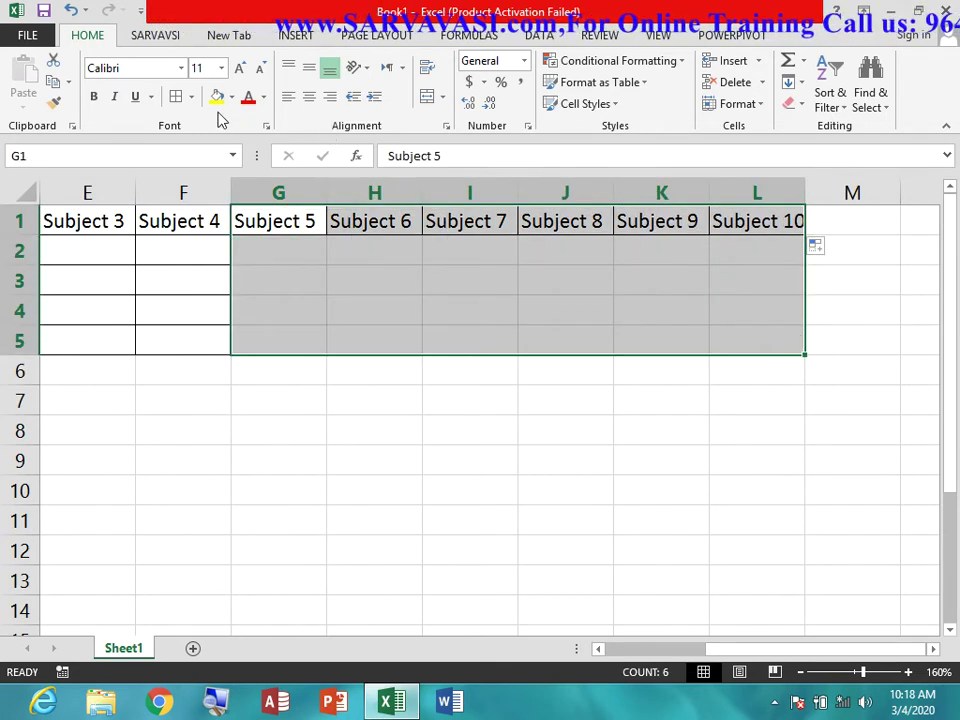
pyautogui.click(174, 96)
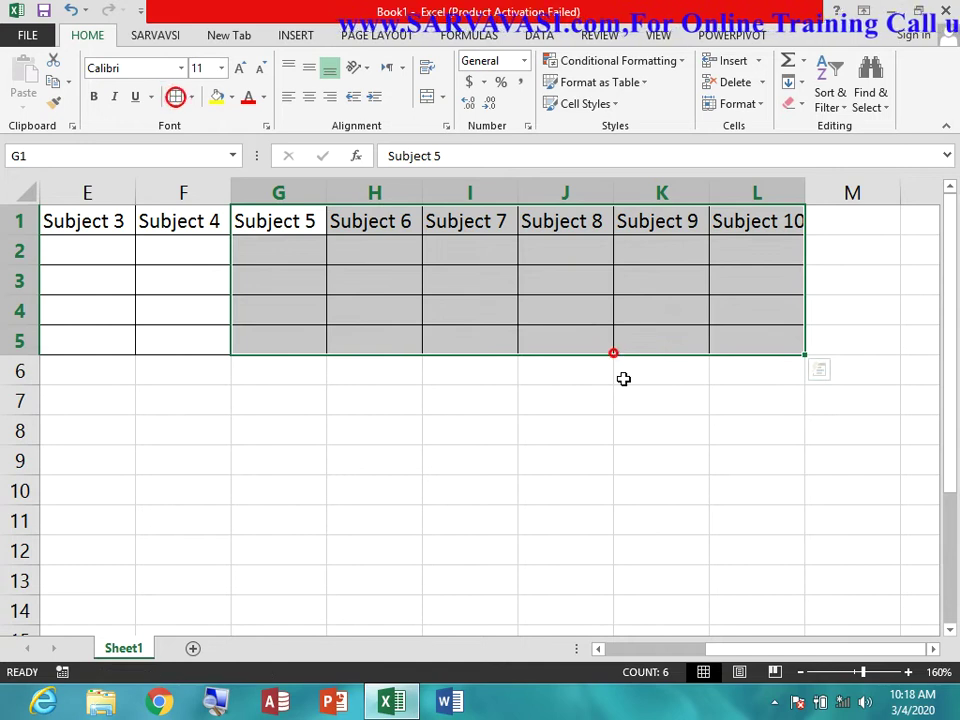
pyautogui.click(626, 336)
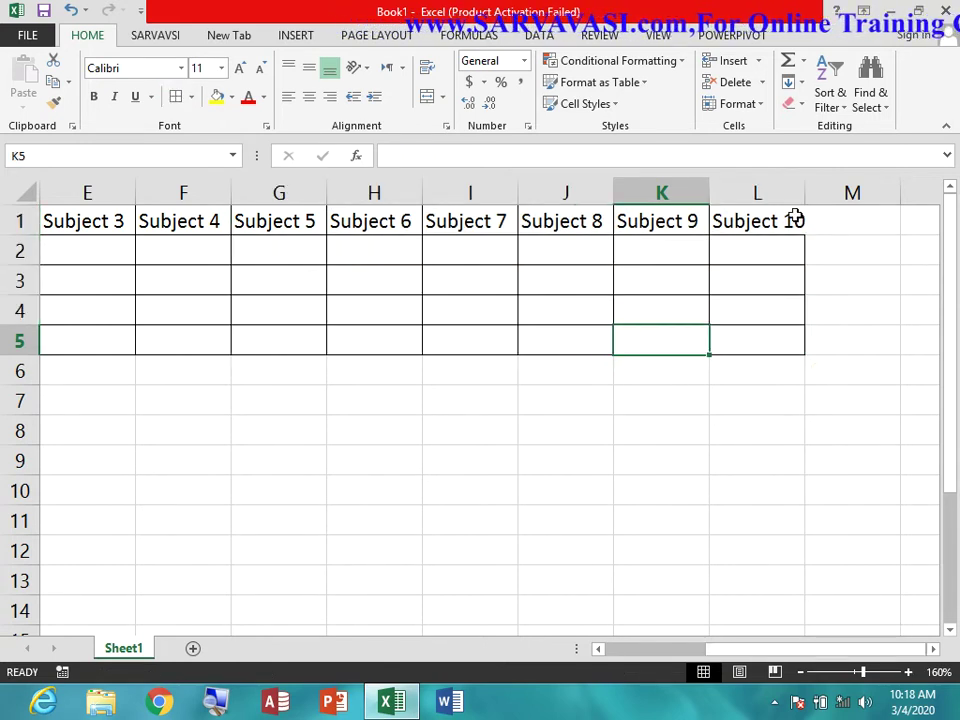
pyautogui.moveTo(804, 197); pyautogui.dragTo(819, 197)
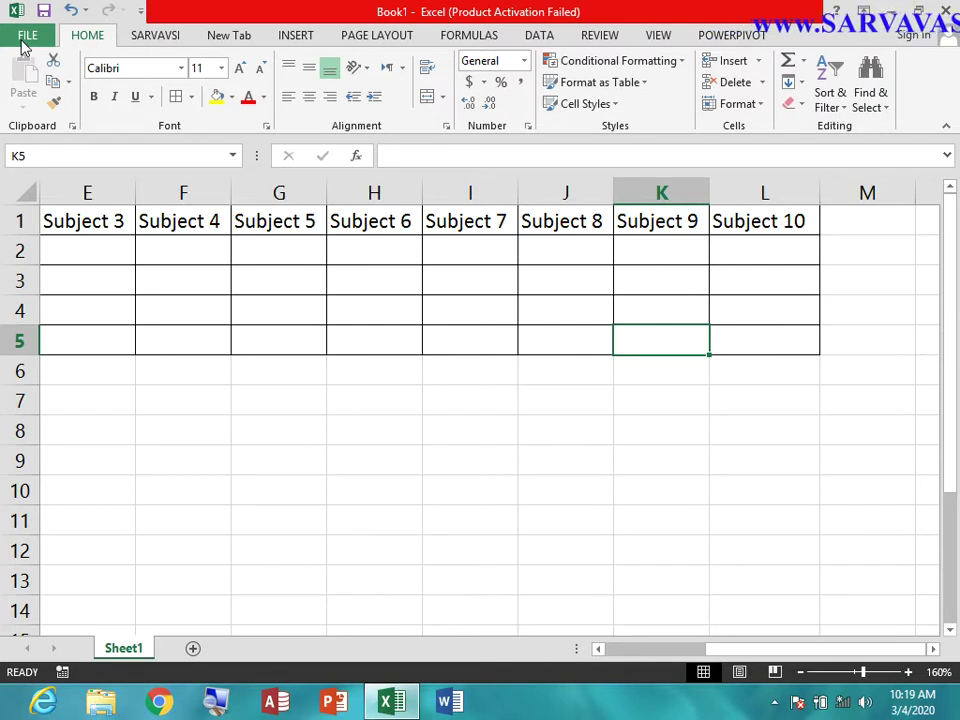
pyautogui.click(24, 40)
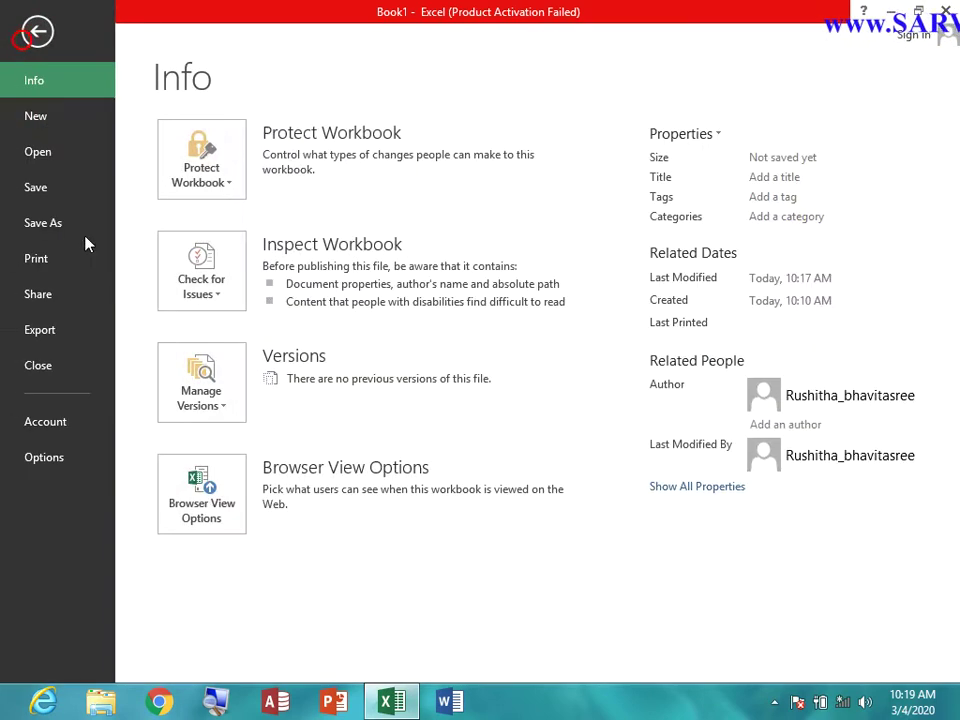
pyautogui.click(77, 262)
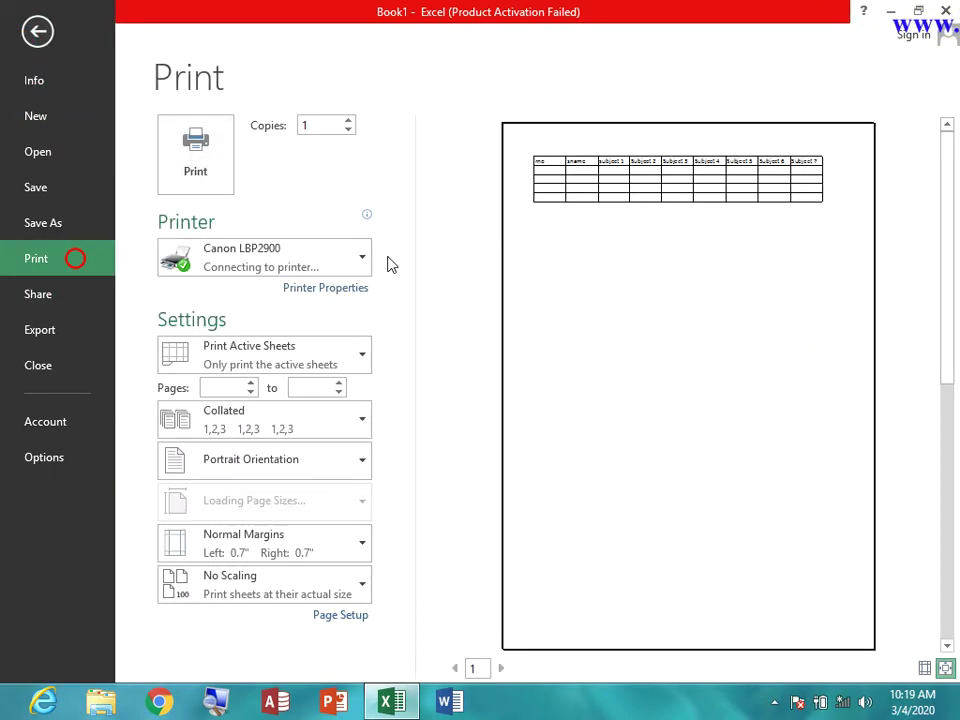
pyautogui.click(818, 169)
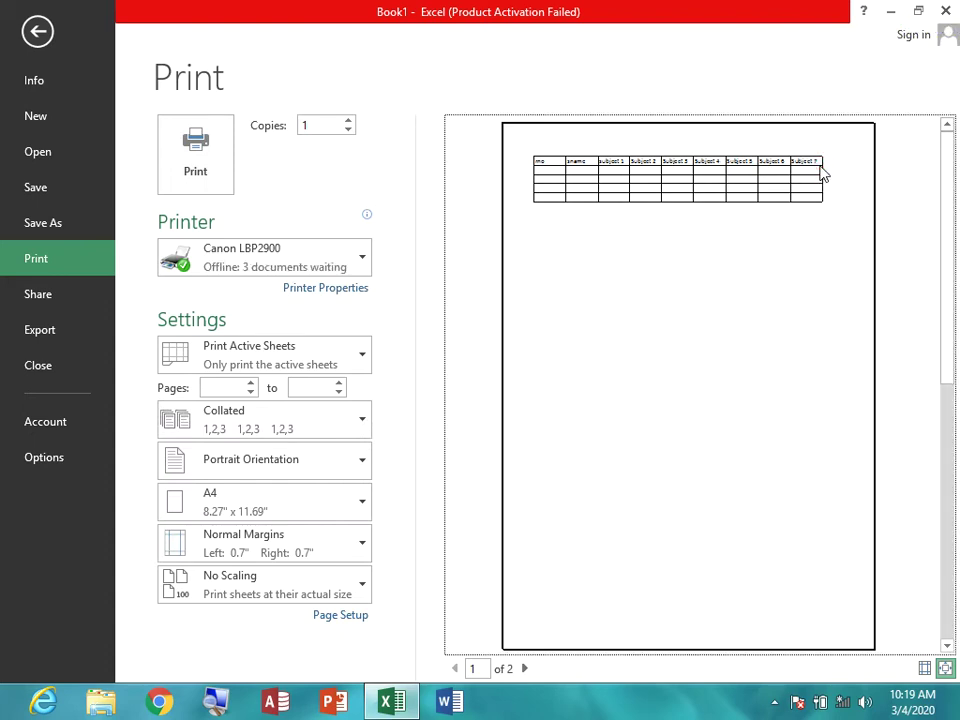
pyautogui.scroll(-1, 803, 207)
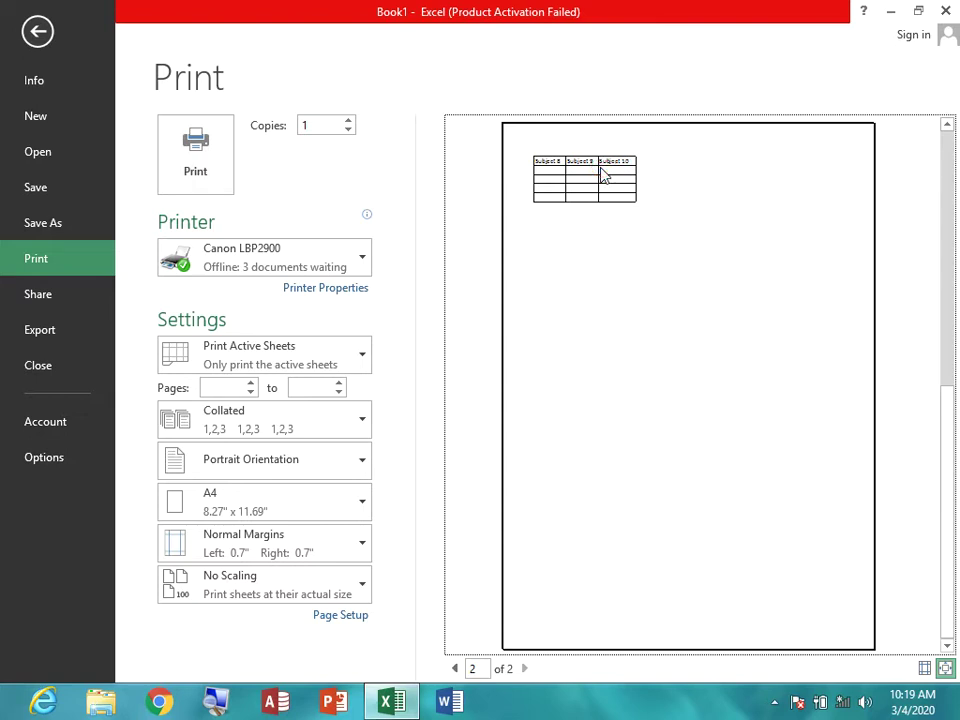
pyautogui.scroll(1, 603, 175)
pyautogui.press('Escape')
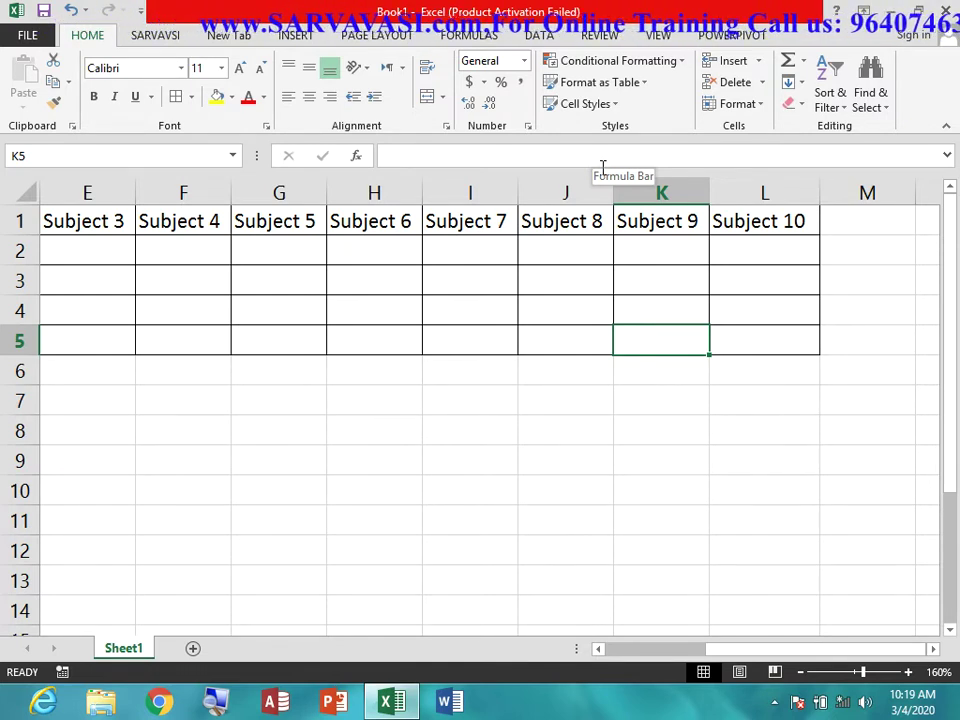
# - Enter the mark 55 in cell I2, then return to heading cell C1
pyautogui.click(445, 247)
pyautogui.write('55')
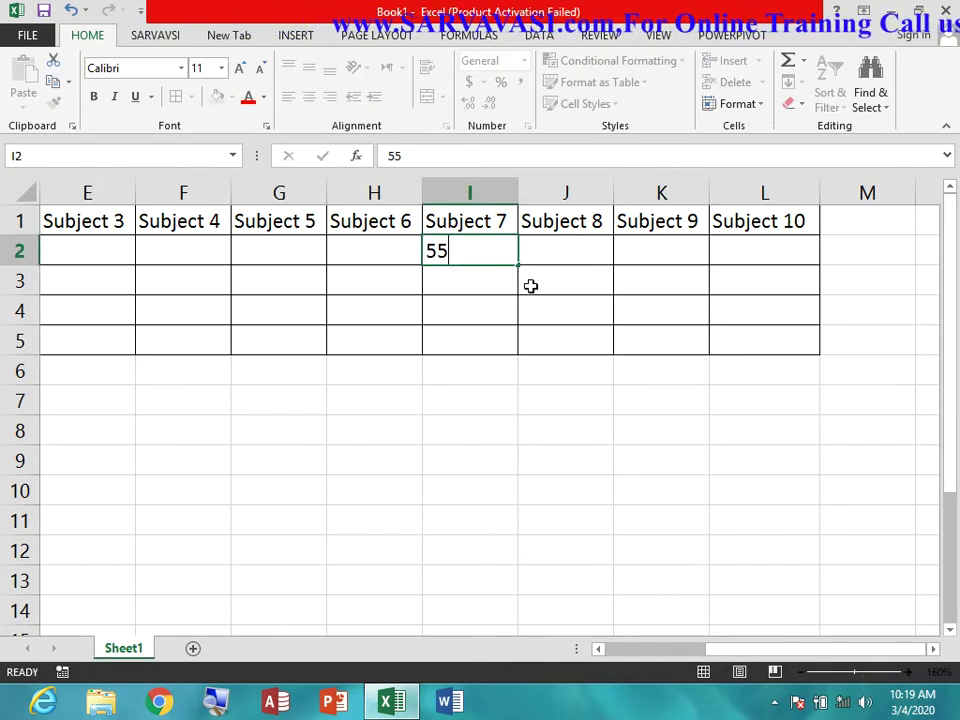
pyautogui.press('Tab')
pyautogui.press('Left')
pyautogui.press('Left')
pyautogui.press('Left')
pyautogui.press('Left')
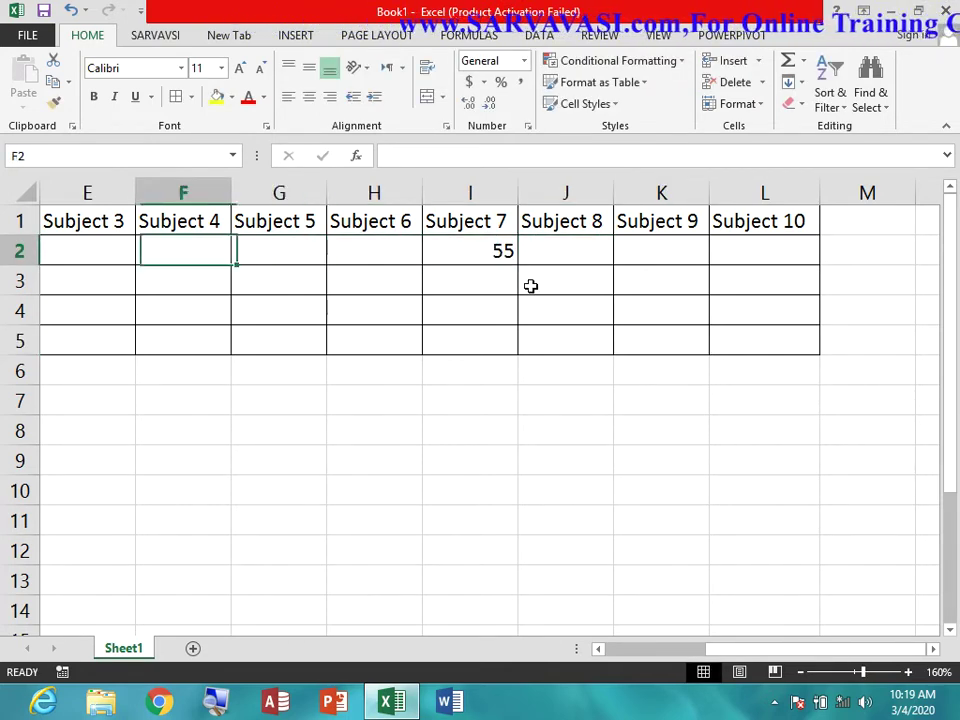
pyautogui.press('Left')
pyautogui.press('Left')
pyautogui.press('Left')
pyautogui.press('Left')
pyautogui.press('Left')
pyautogui.press('Up')
pyautogui.press('Right')
pyautogui.press('Right')
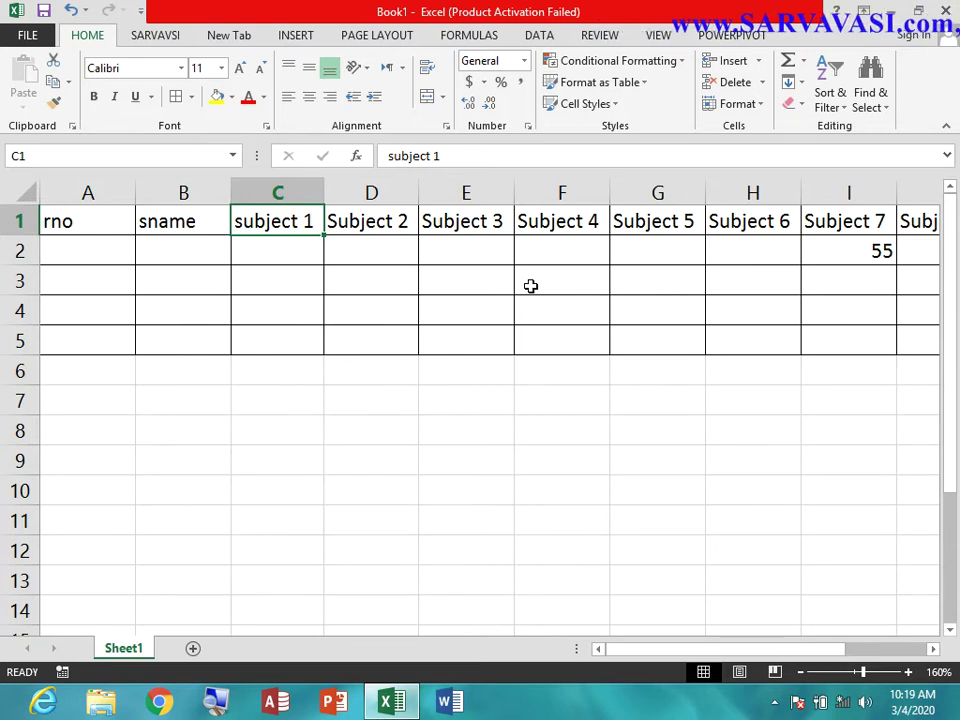
# - Select the subject headings C1:L1 and show the text orientation choices
pyautogui.moveTo(285, 215); pyautogui.dragTo(955, 234)
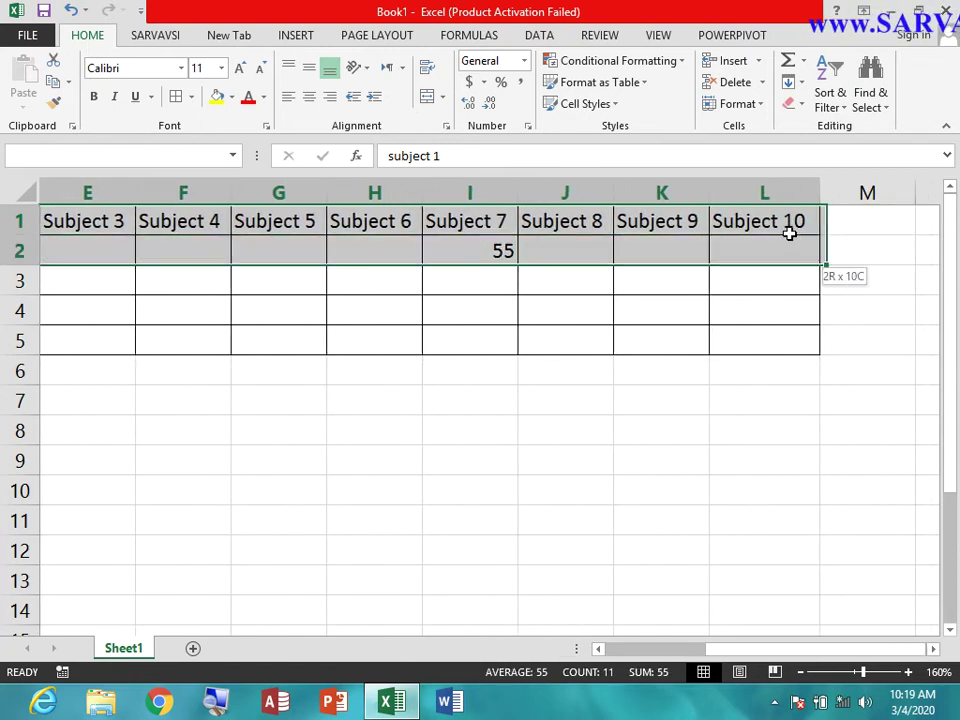
pyautogui.moveTo(955, 234); pyautogui.dragTo(790, 228)
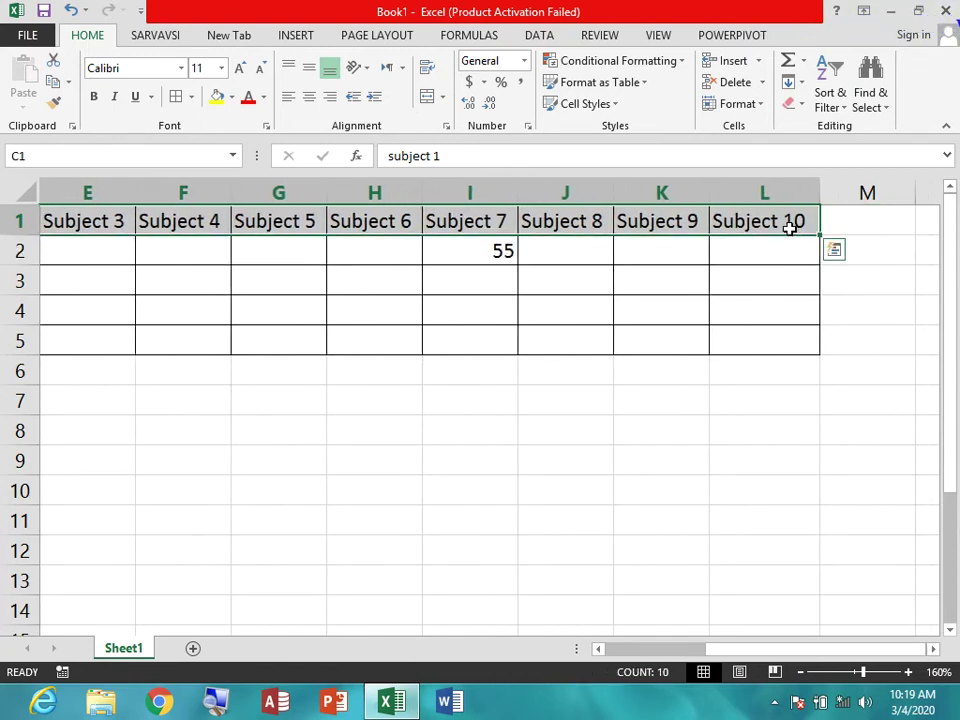
pyautogui.click(367, 70)
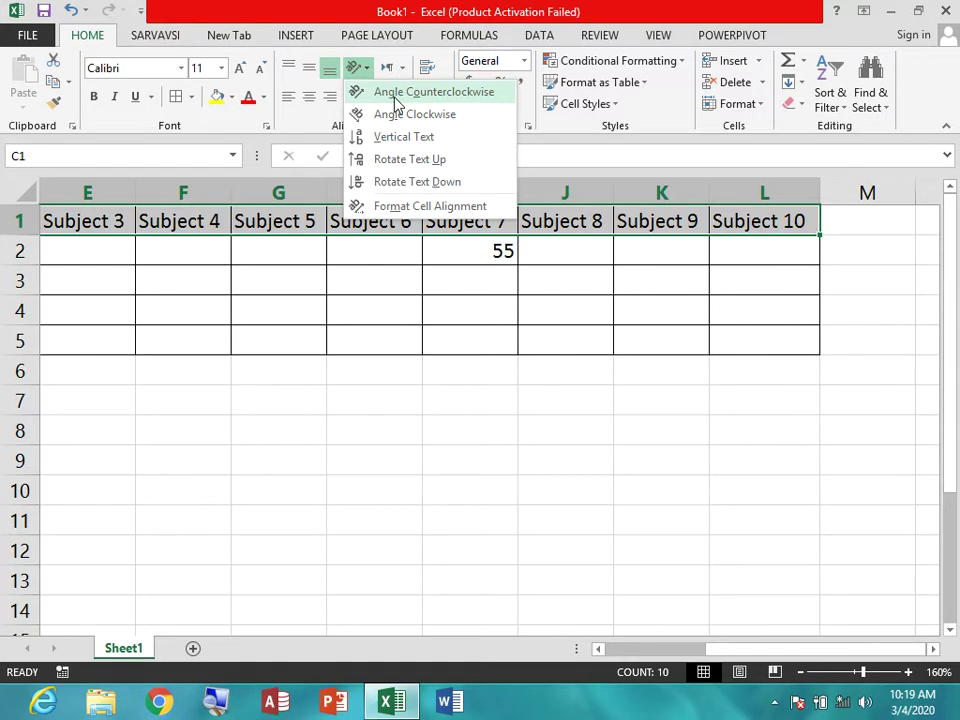
# - Try Angle Counterclockwise, Angle Clockwise and Vertical Text on the subject headings
pyautogui.click(397, 92)
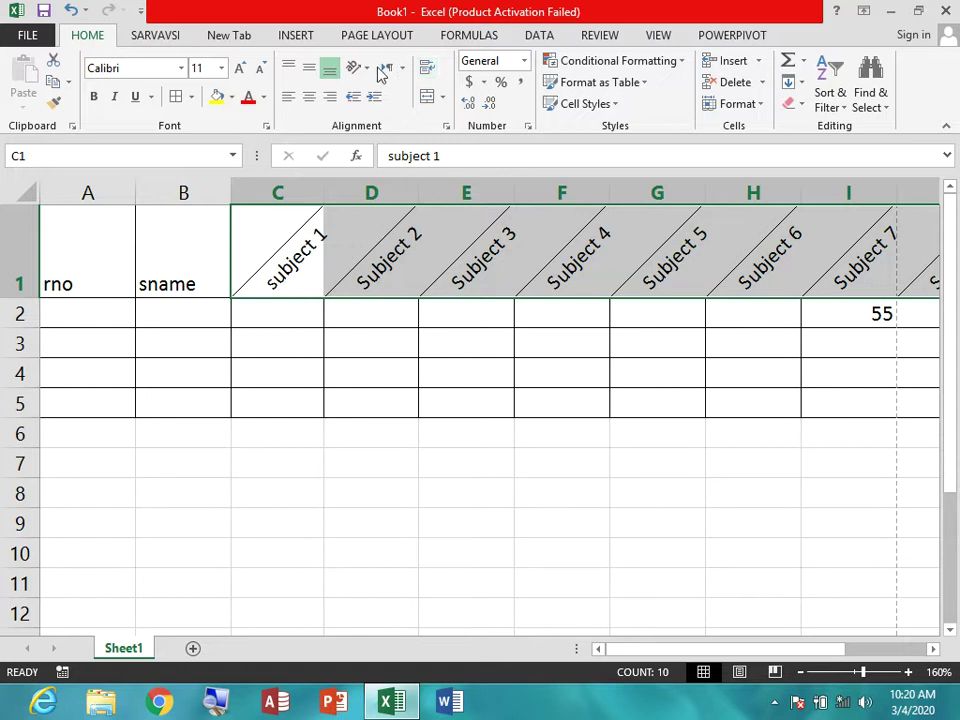
pyautogui.click(358, 67)
pyautogui.click(400, 112)
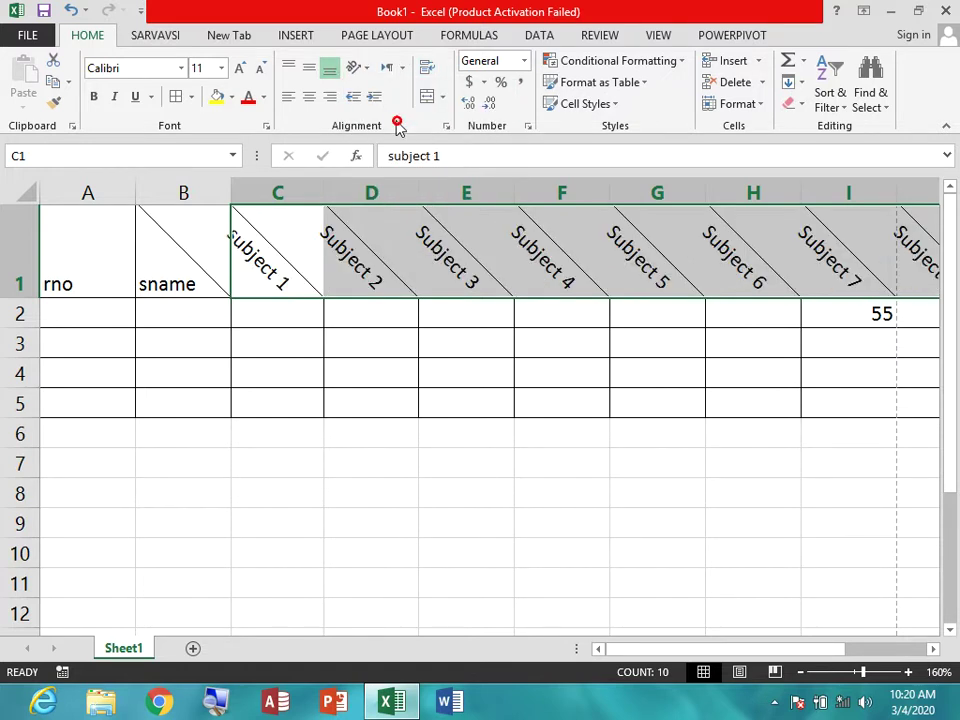
pyautogui.click(369, 68)
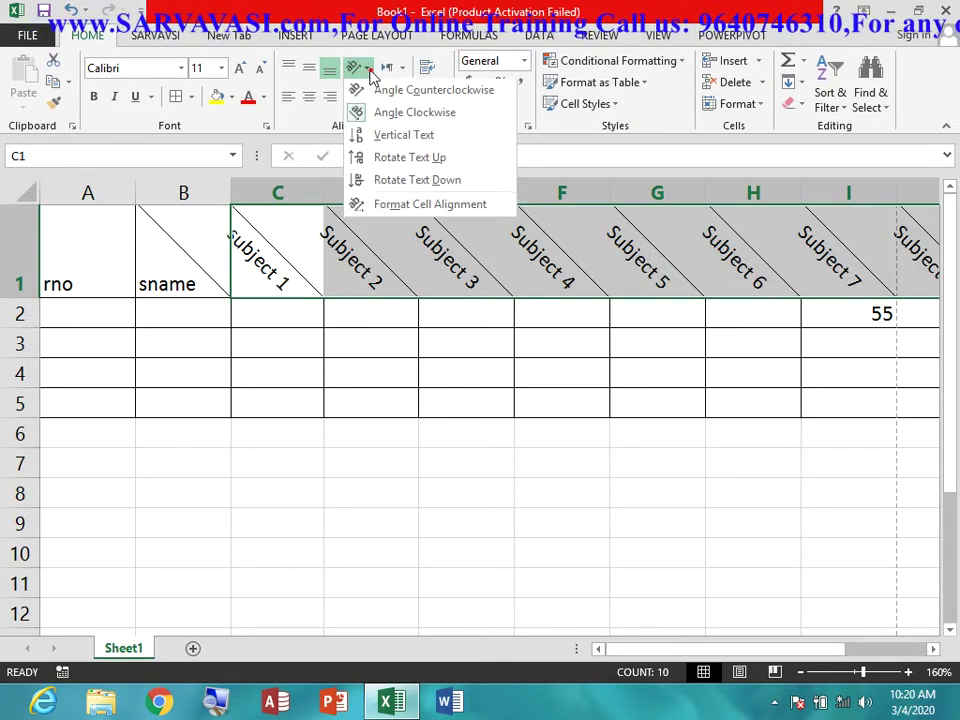
pyautogui.click(394, 137)
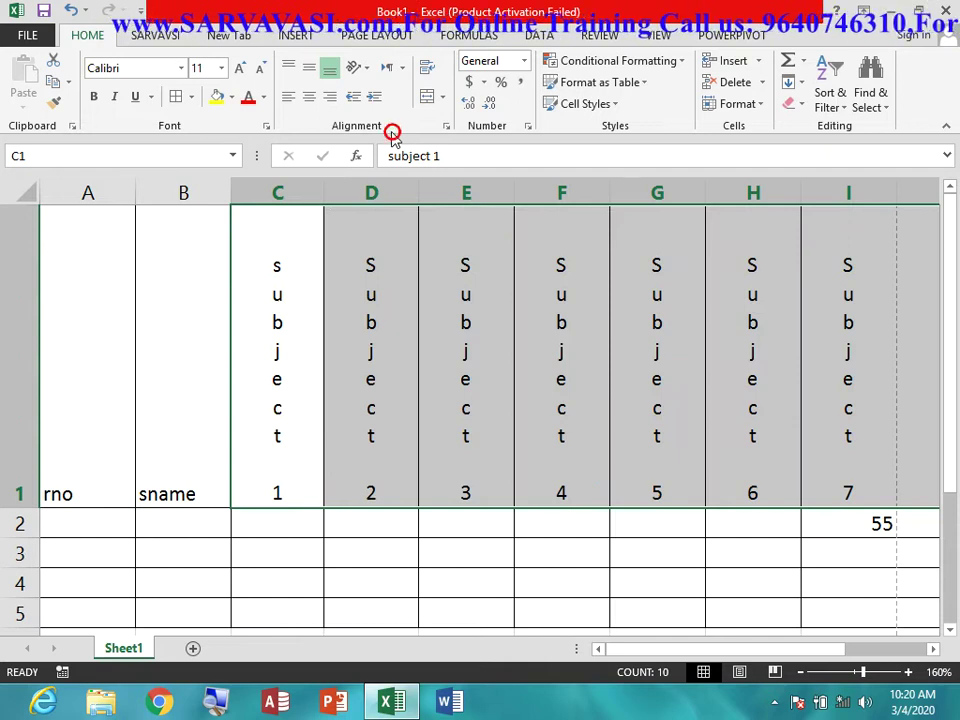
pyautogui.click(369, 68)
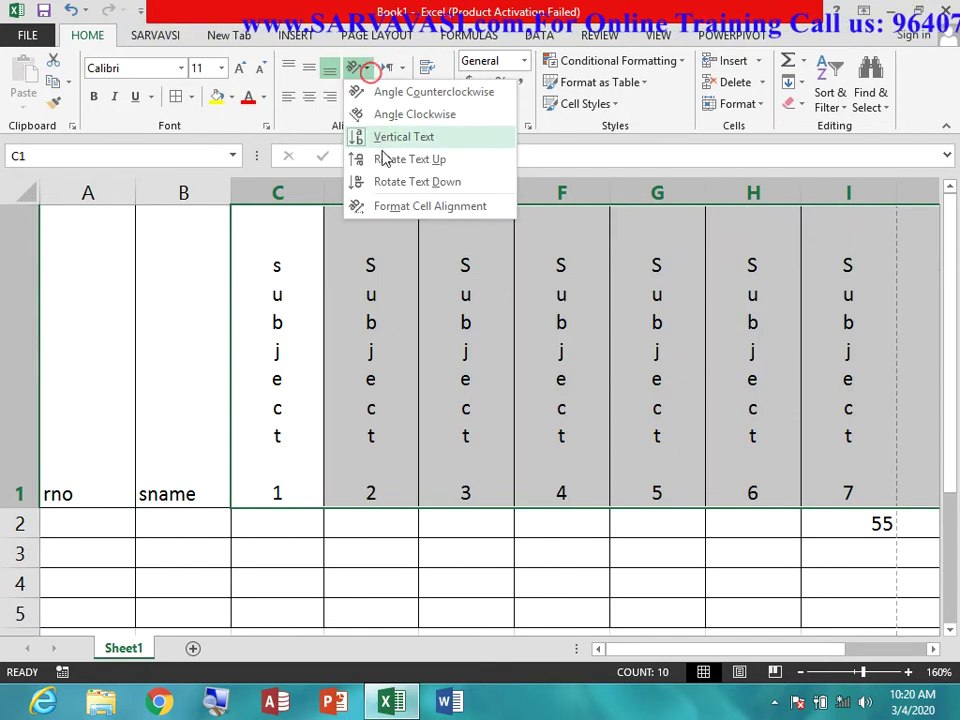
pyautogui.press('Escape')
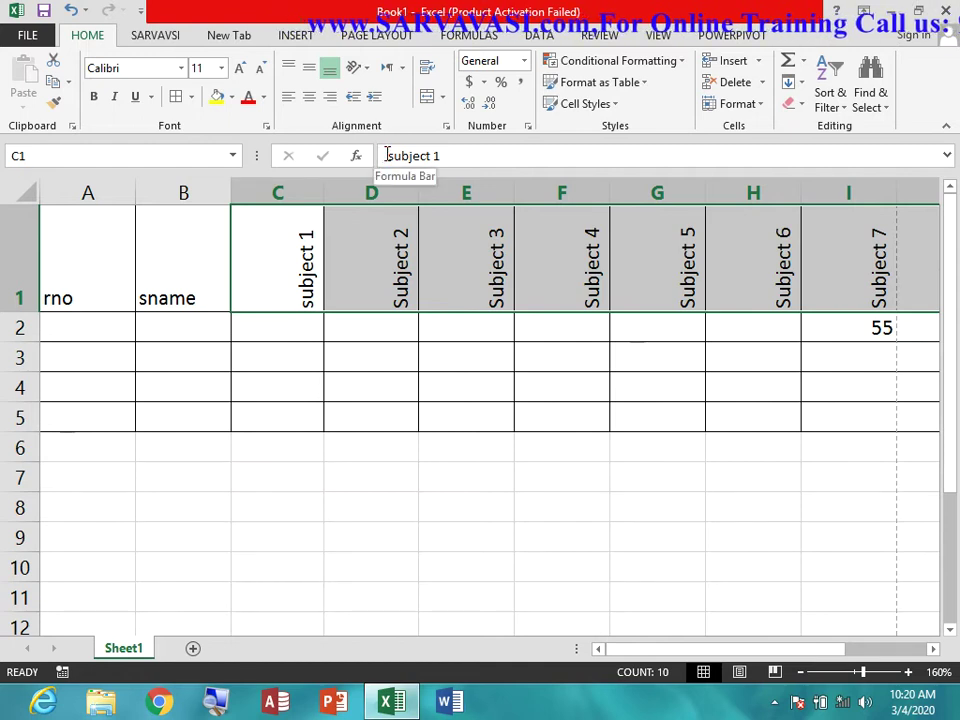
# - Rotate the headings down, then settle on Rotate Text Up so they read bottom-to-top
pyautogui.click(369, 68)
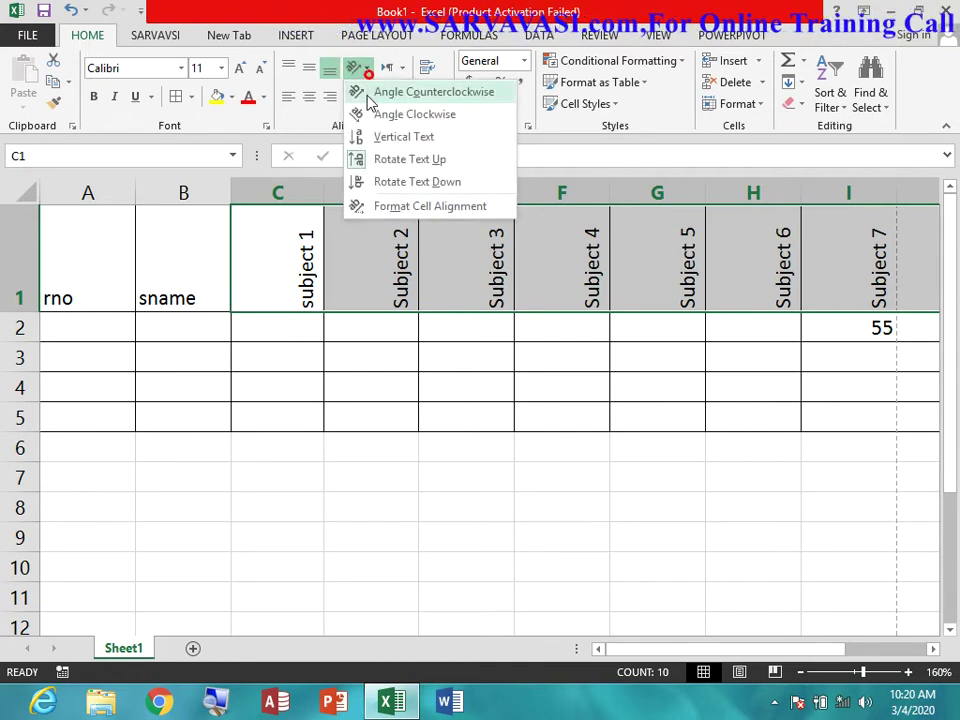
pyautogui.click(373, 180)
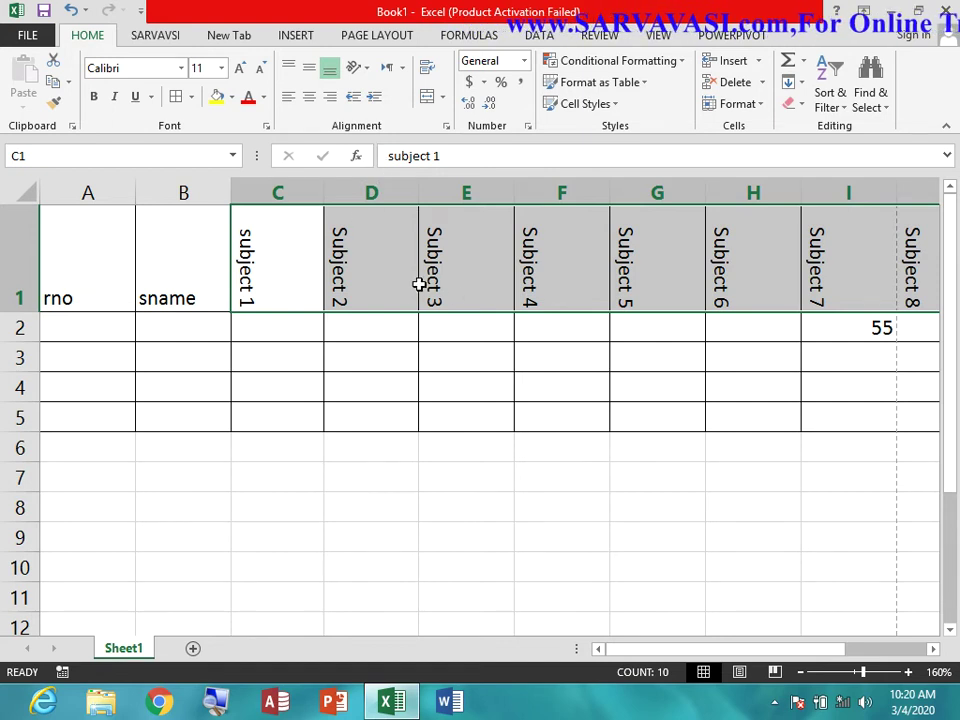
pyautogui.click(356, 69)
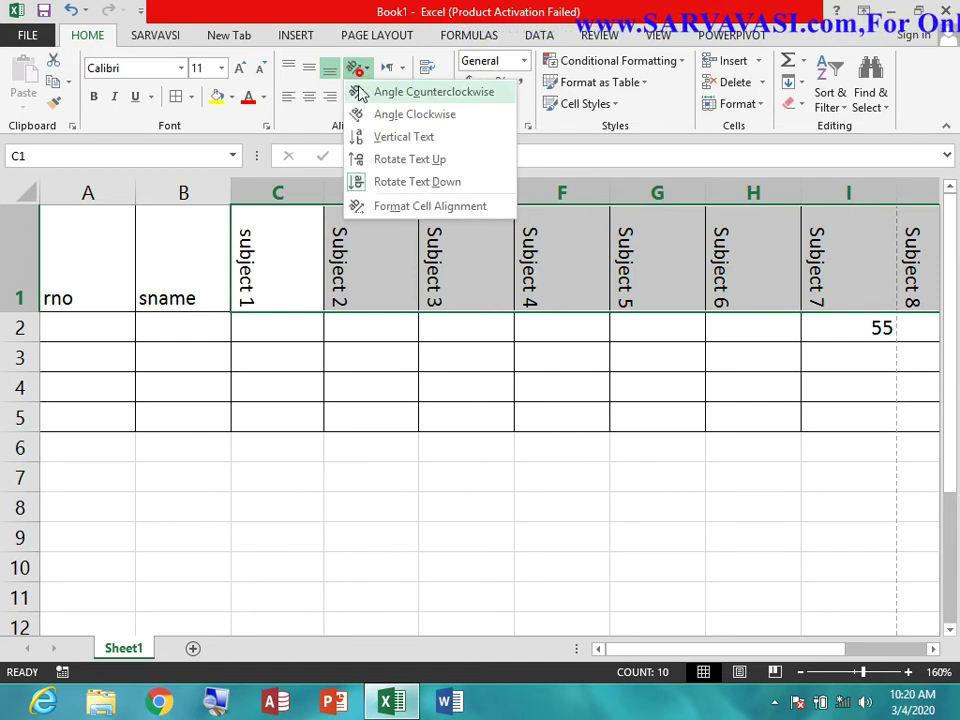
pyautogui.click(369, 160)
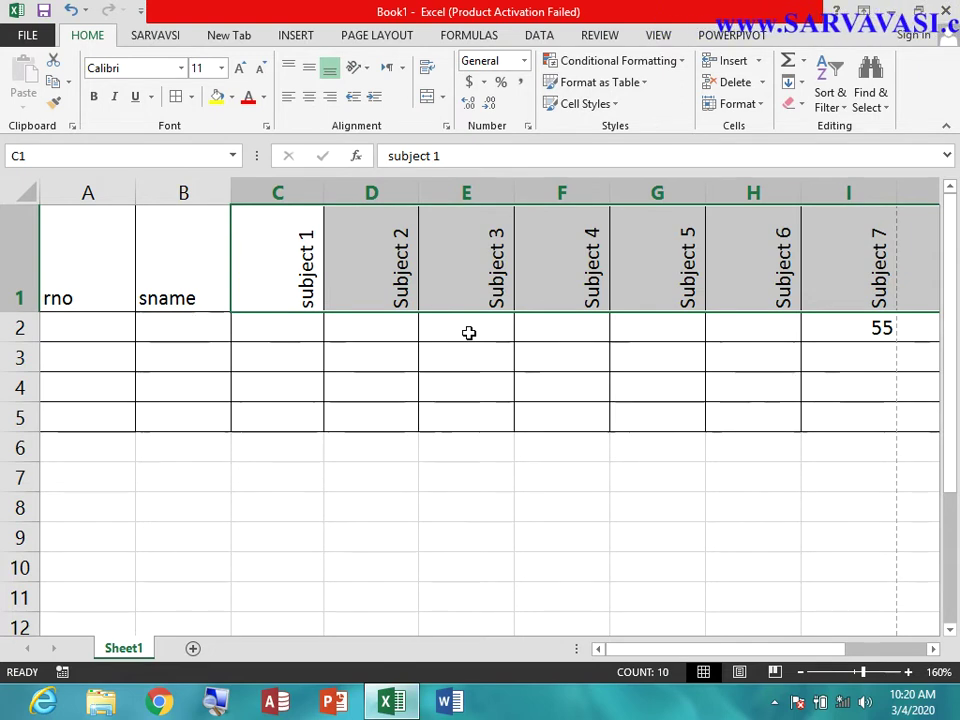
# - Narrow column C and autofit columns D through L to their rotated Subject 2–10 headers
pyautogui.click(430, 394)
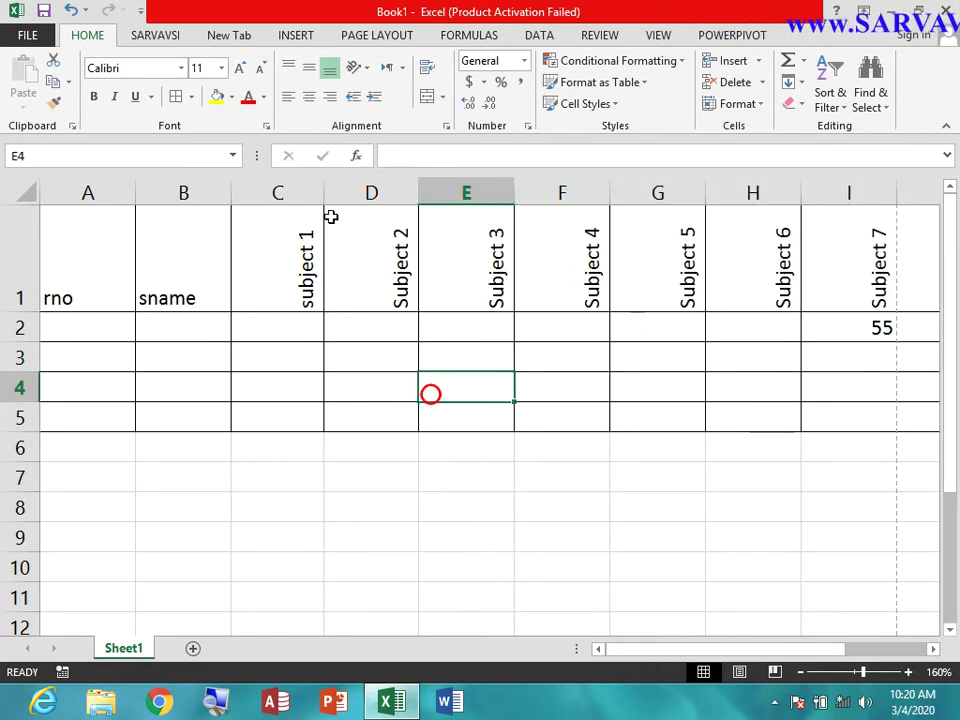
pyautogui.moveTo(328, 188); pyautogui.dragTo(270, 188)
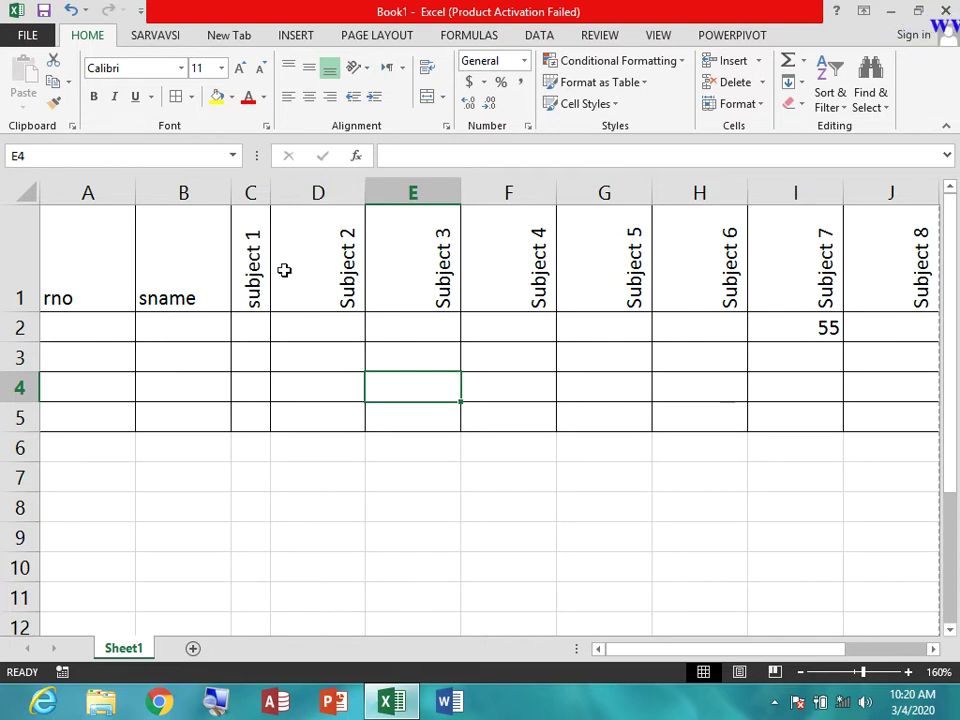
pyautogui.doubleClick(365, 194)
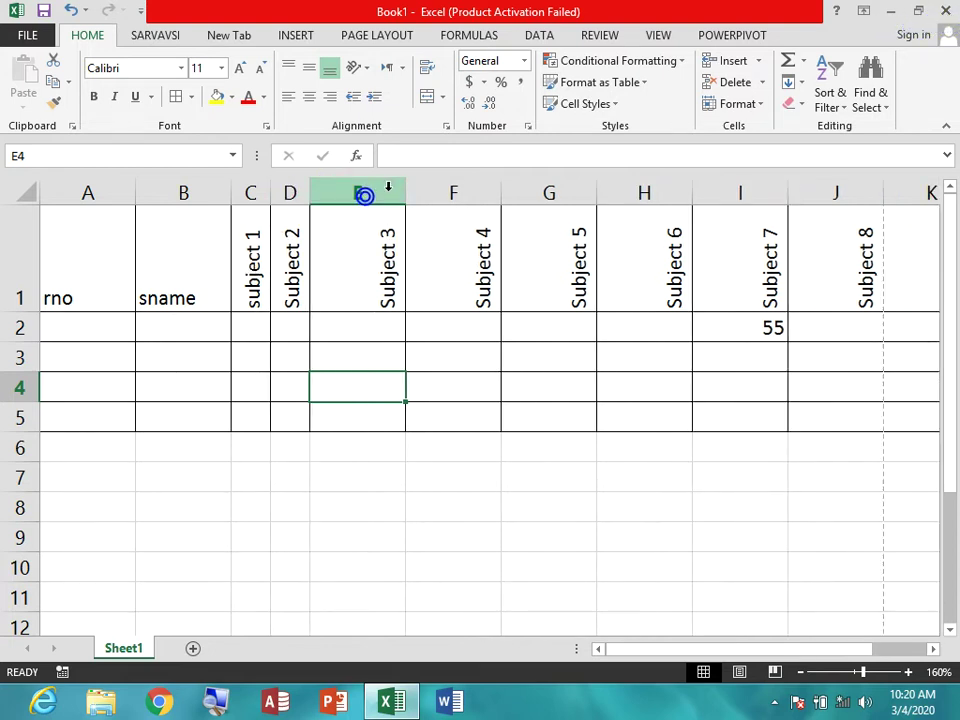
pyautogui.doubleClick(405, 190)
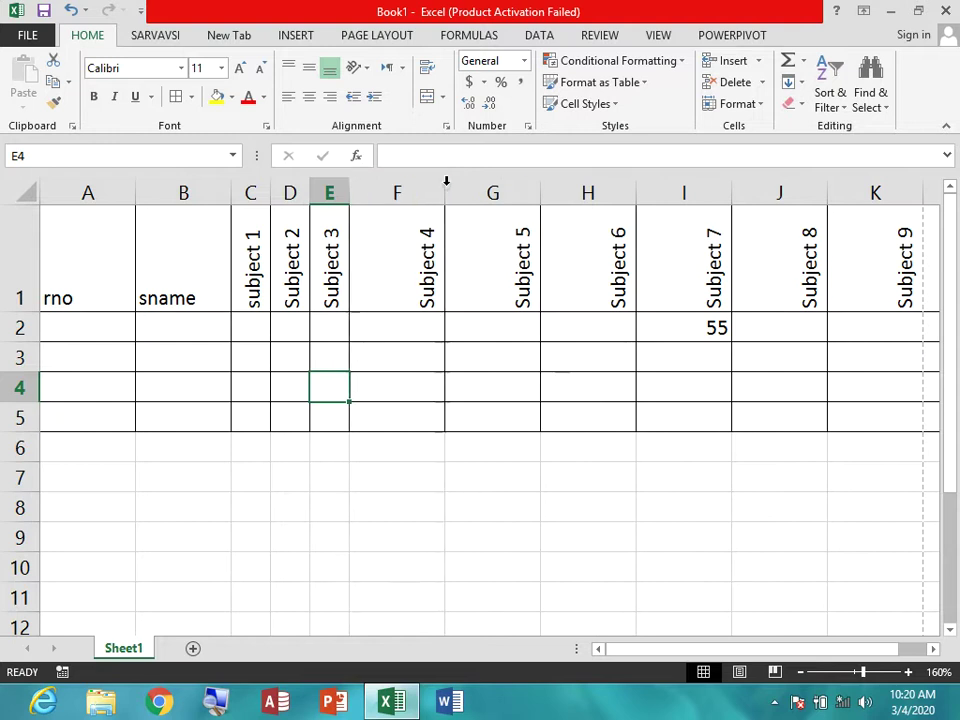
pyautogui.doubleClick(446, 186)
pyautogui.doubleClick(482, 188)
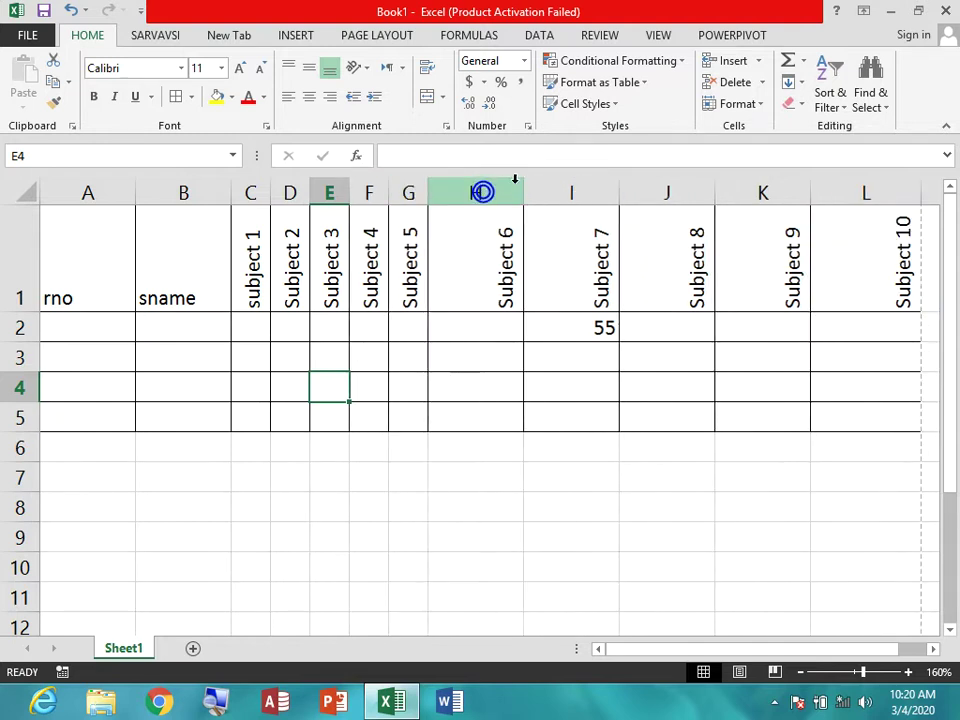
pyautogui.doubleClick(522, 189)
pyautogui.doubleClick(564, 193)
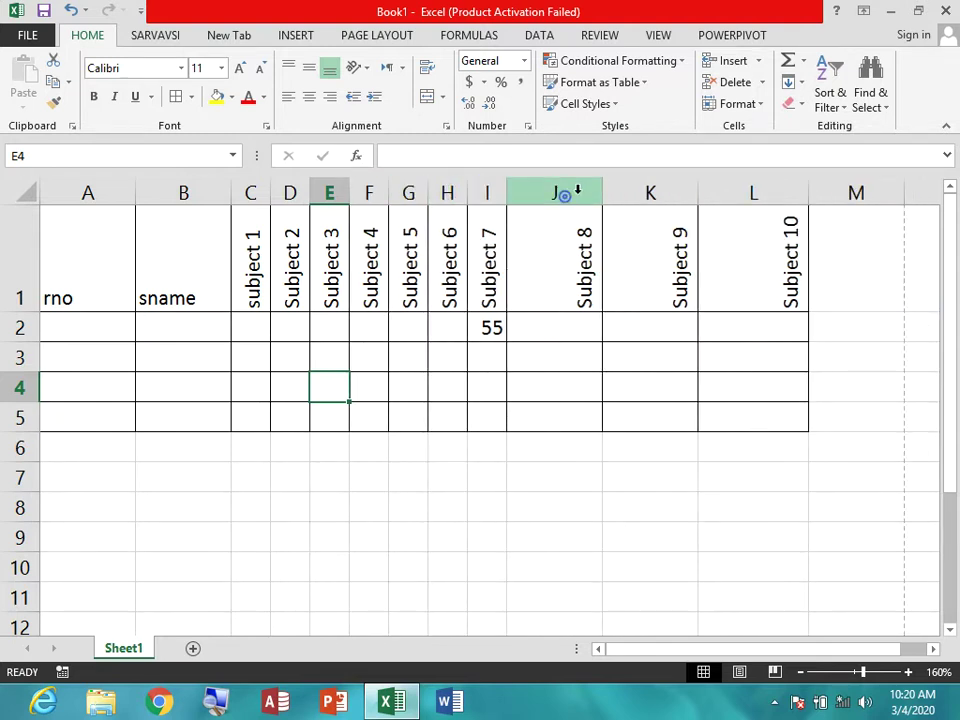
pyautogui.doubleClick(603, 193)
pyautogui.doubleClick(640, 193)
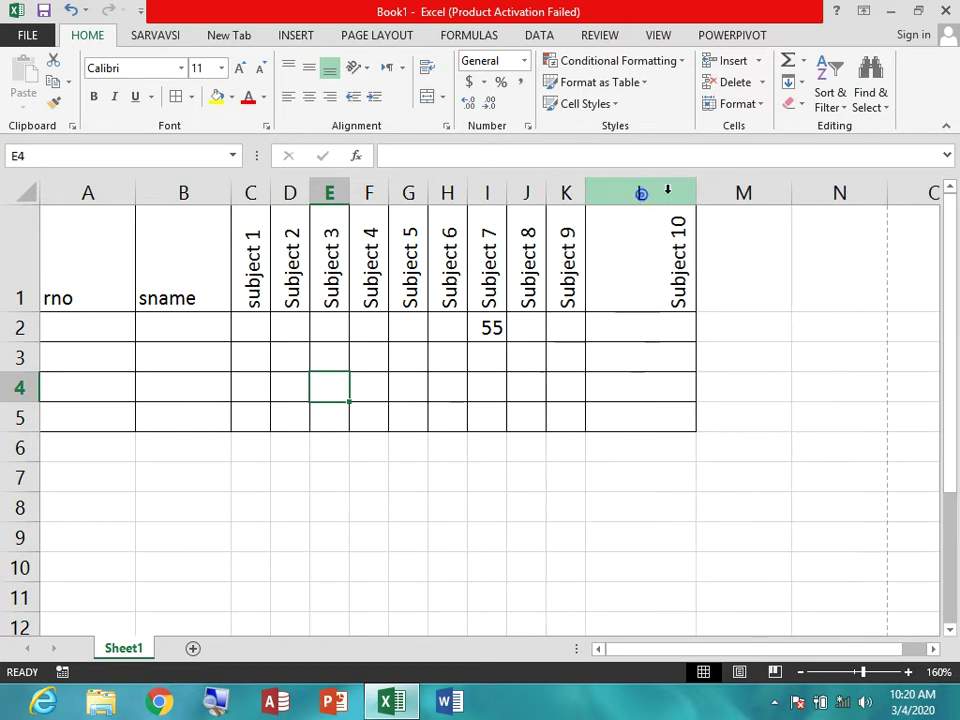
pyautogui.doubleClick(696, 193)
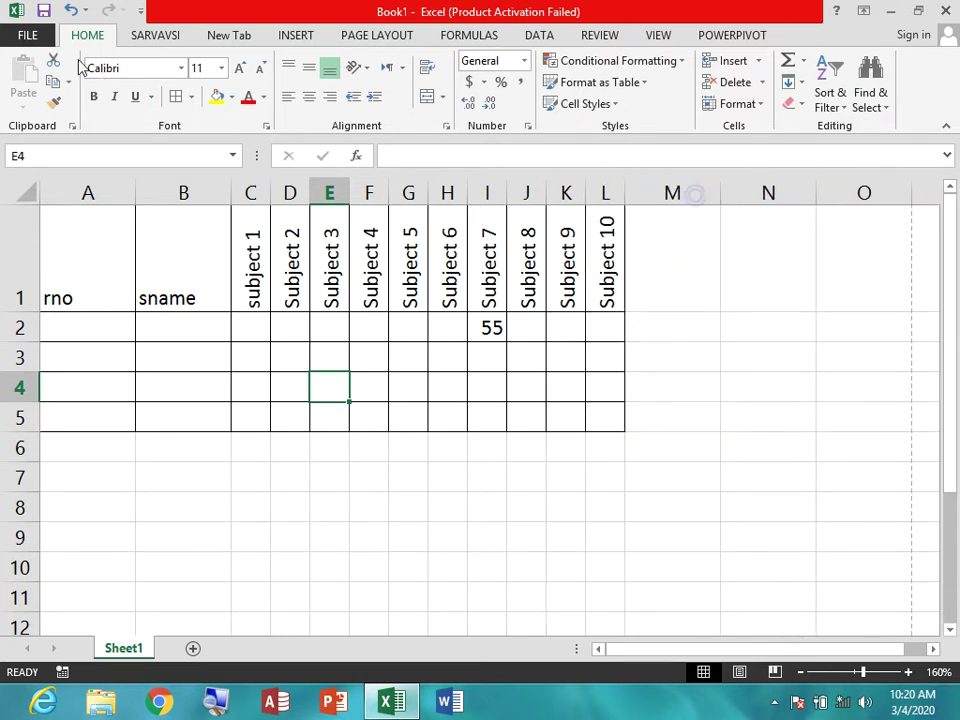
pyautogui.click(33, 36)
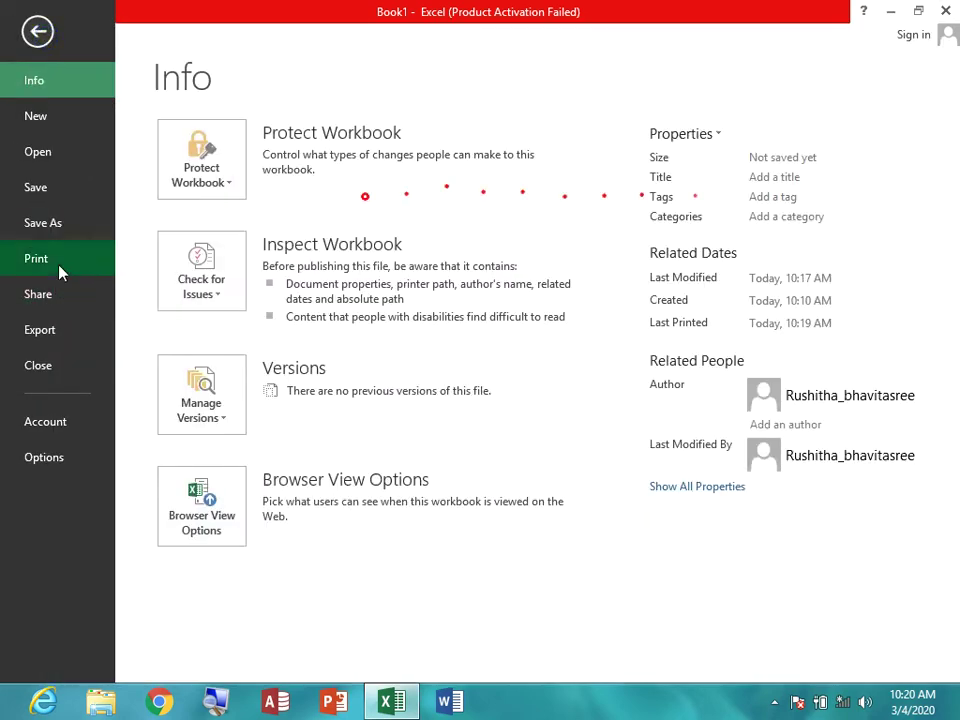
pyautogui.click(59, 262)
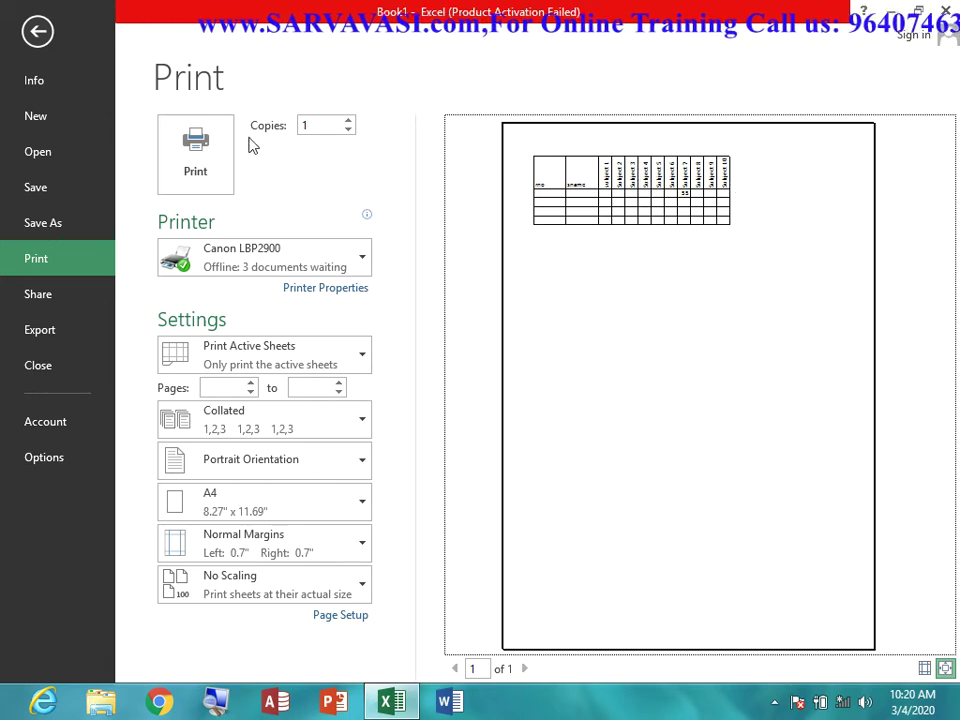
pyautogui.press('Escape')
pyautogui.click(499, 354)
pyautogui.click(562, 332)
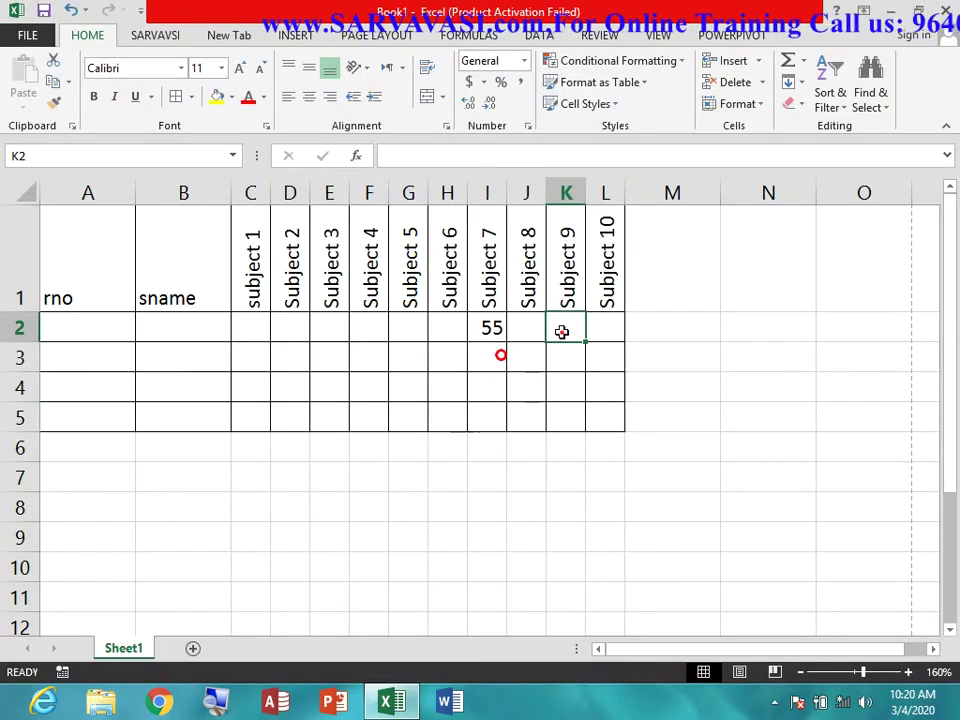
pyautogui.click(441, 332)
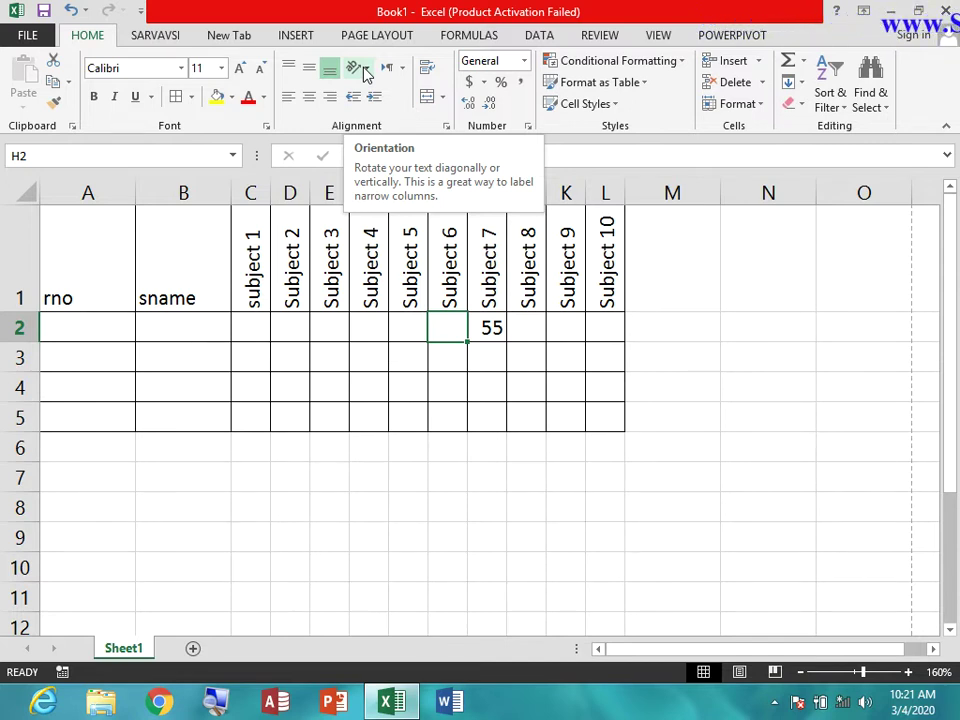
pyautogui.click(365, 70)
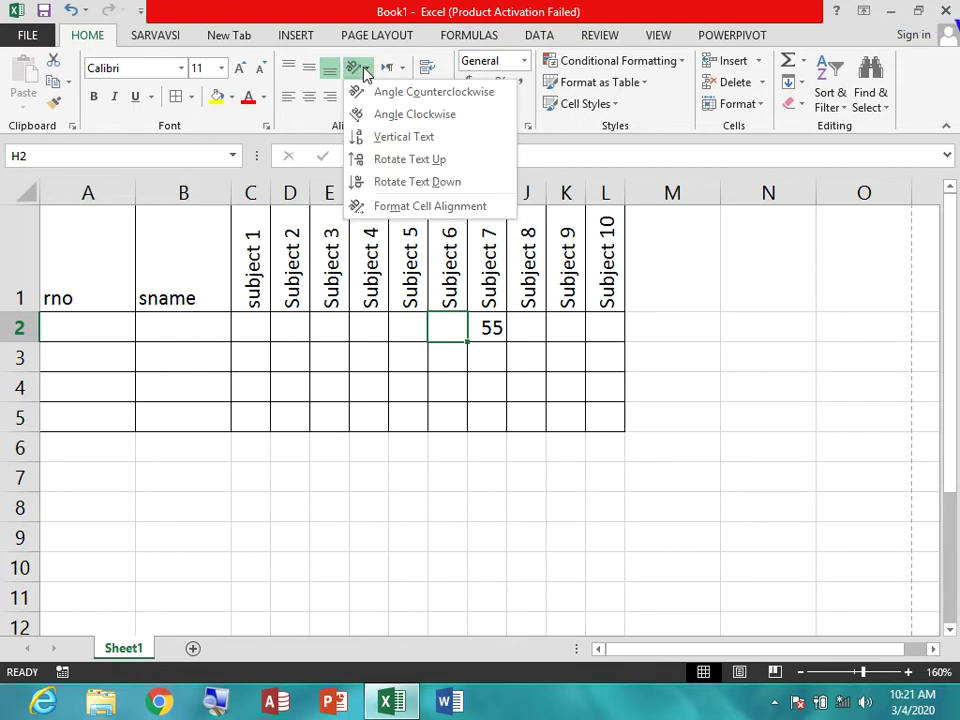
pyautogui.click(289, 120)
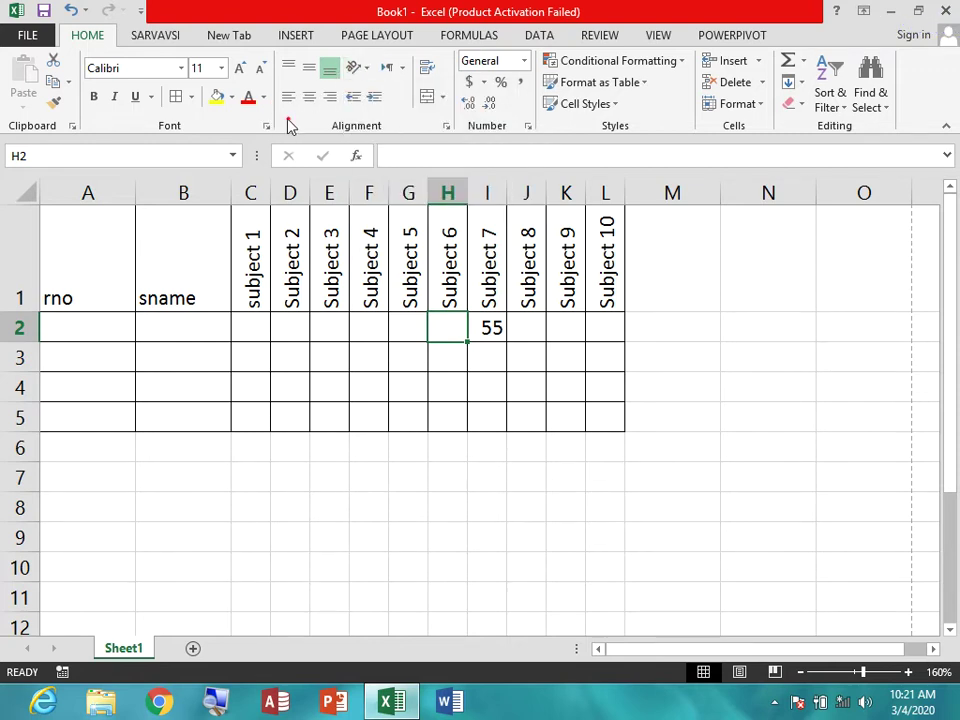
pyautogui.click(401, 78)
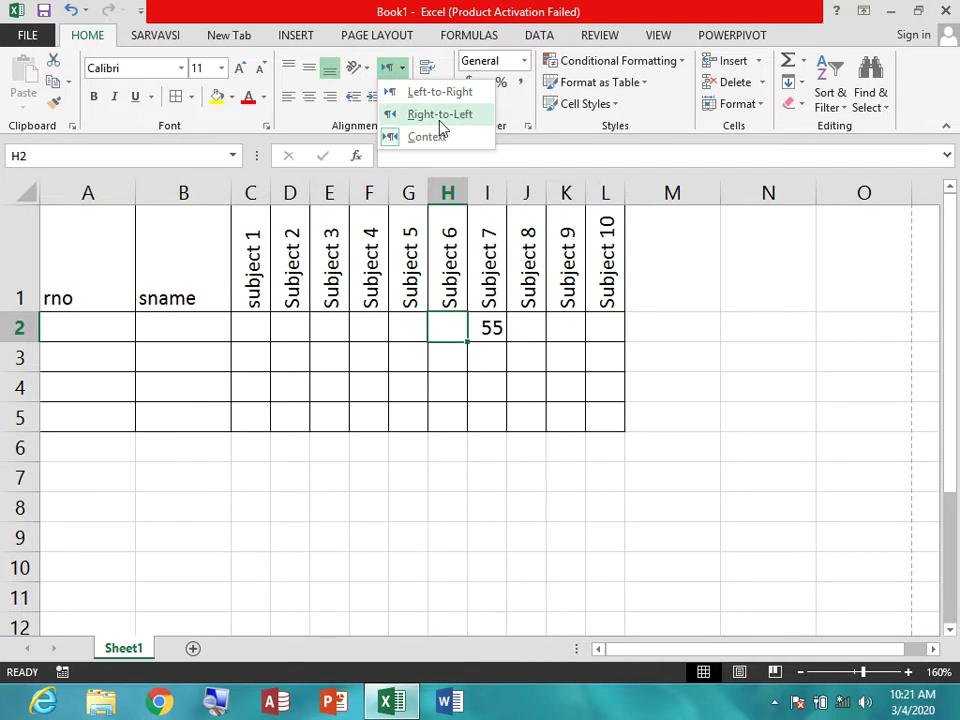
pyautogui.click(195, 336)
pyautogui.click(180, 331)
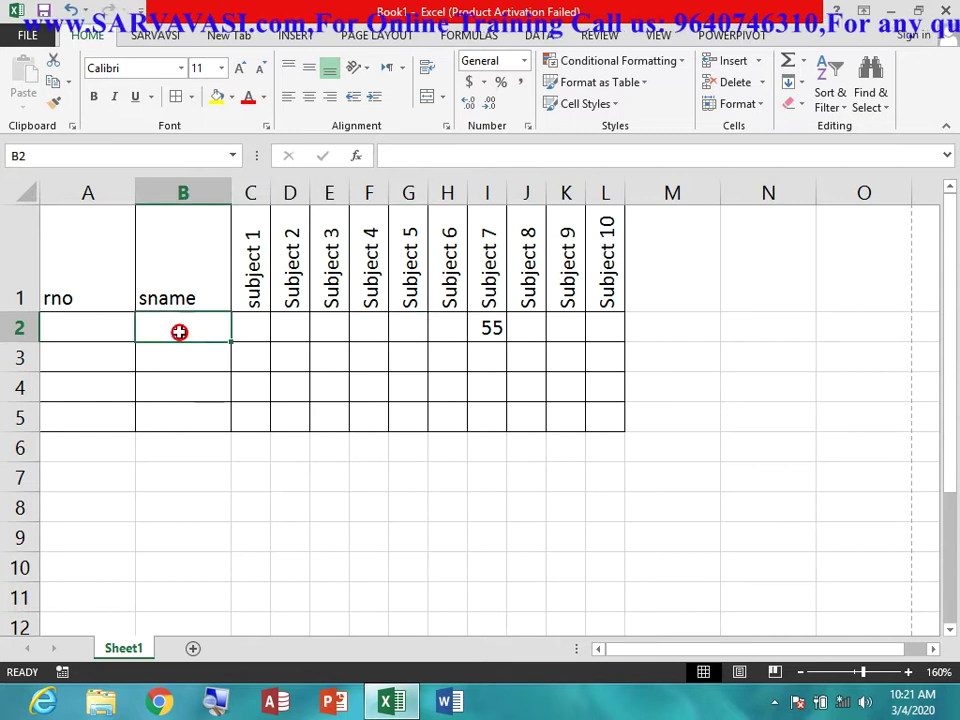
# - Enter sample text 'sfsdfsf' in B2, then clear it
pyautogui.scroll(1, 179, 331)
pyautogui.scroll(4, 179, 331)
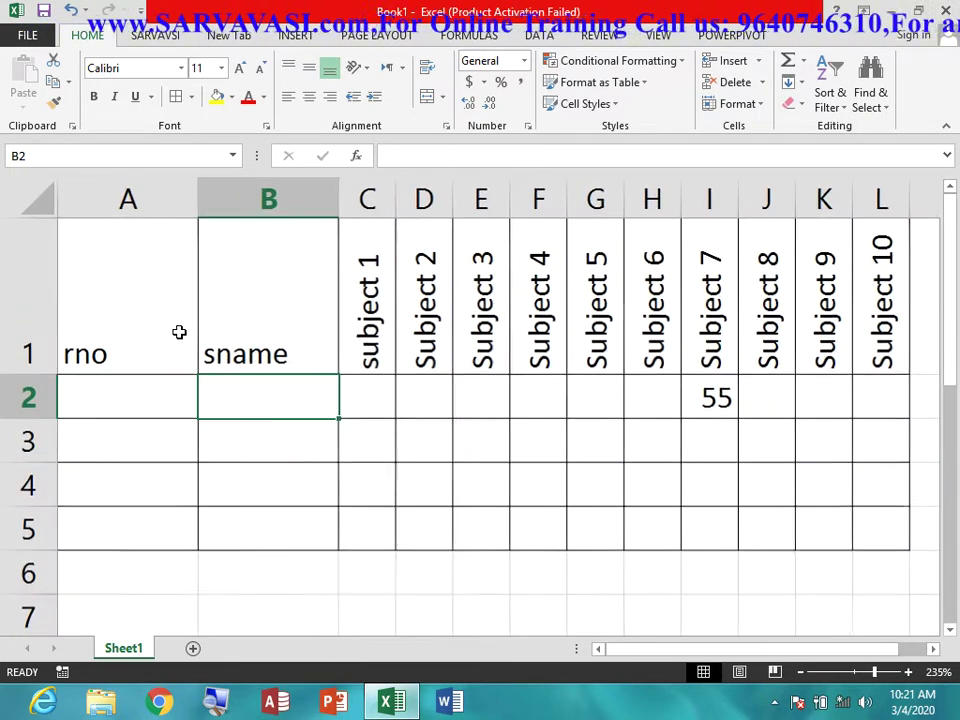
pyautogui.write('fsdfs')
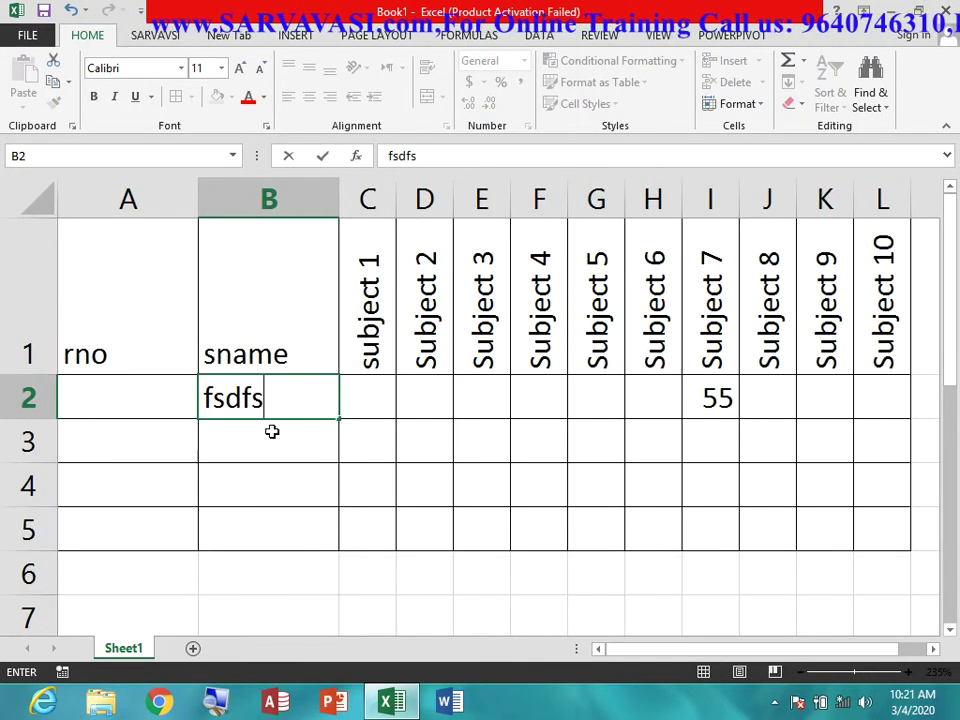
pyautogui.write('dfsf')
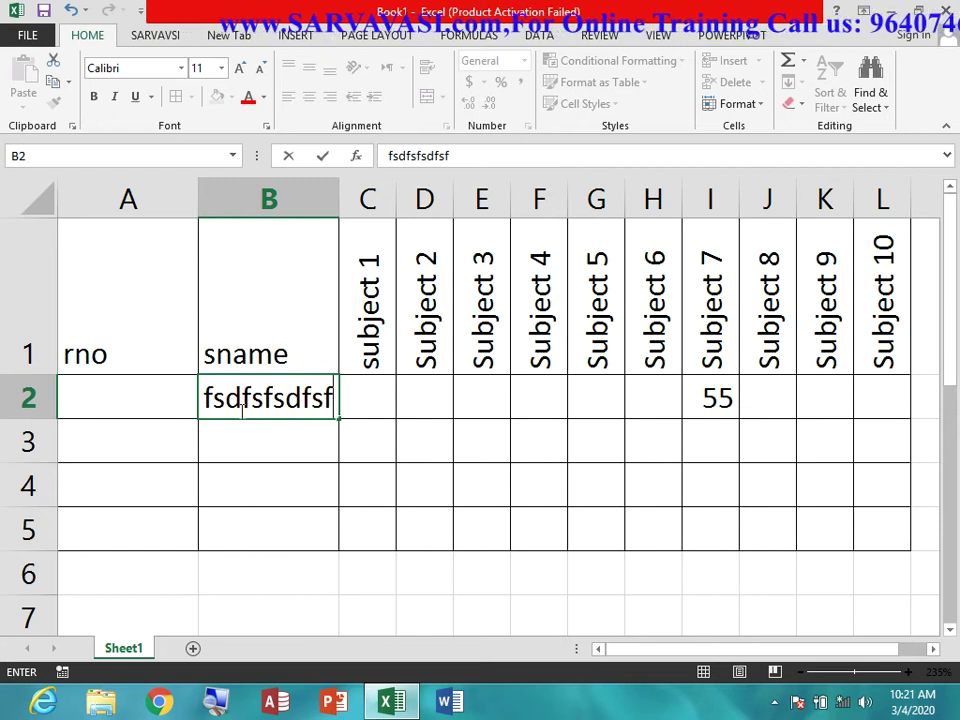
pyautogui.hotkey('ctrl', 'Return')
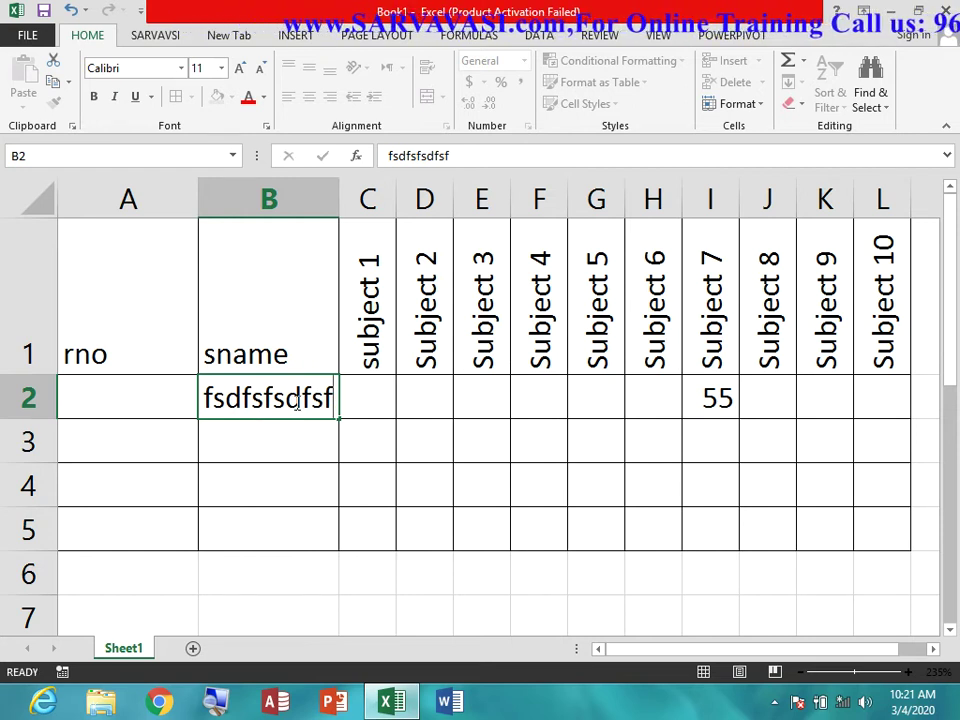
pyautogui.press('Delete')
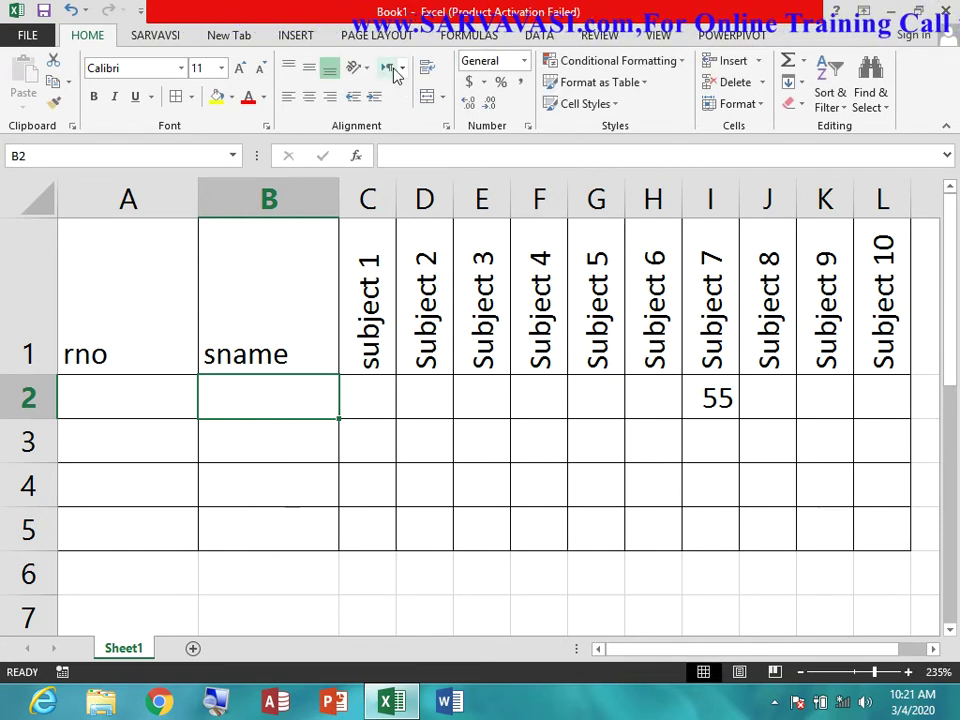
# - Set B2 to right-to-left text direction and test it with cancelled typing
pyautogui.click(400, 67)
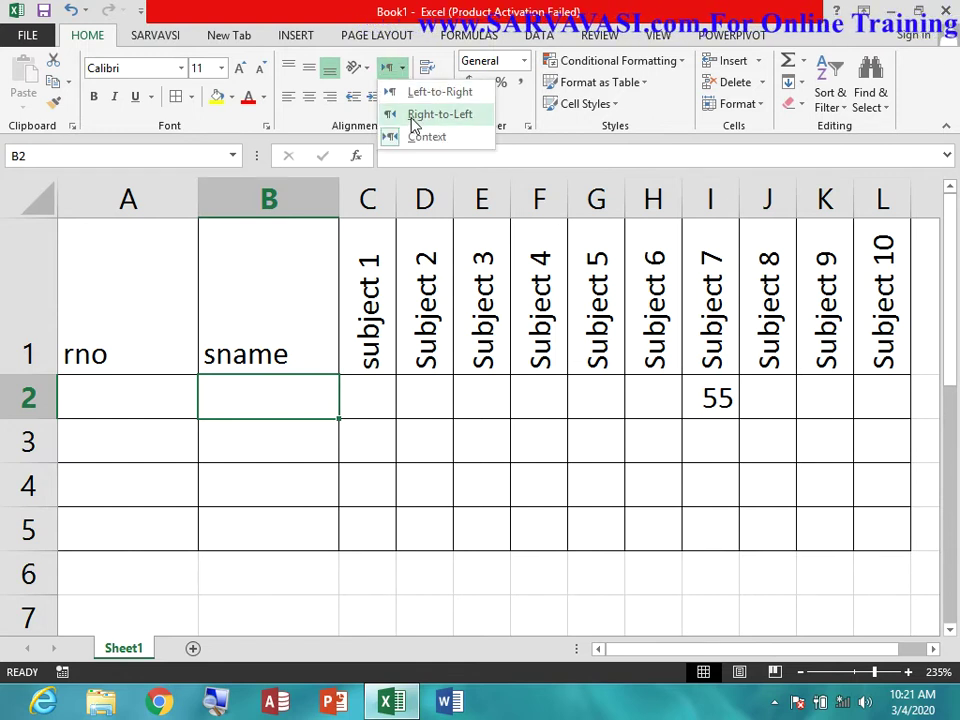
pyautogui.click(413, 124)
pyautogui.doubleClick(302, 381)
pyautogui.write('sdfsfsdfsfsdf')
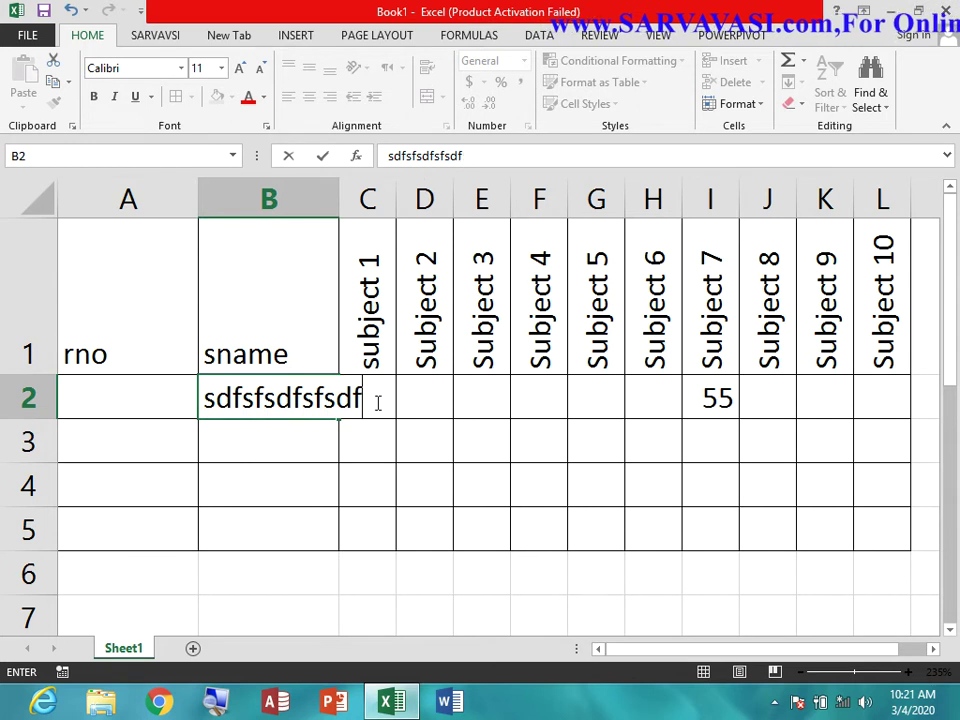
pyautogui.write('sdfsf')
pyautogui.press('Escape')
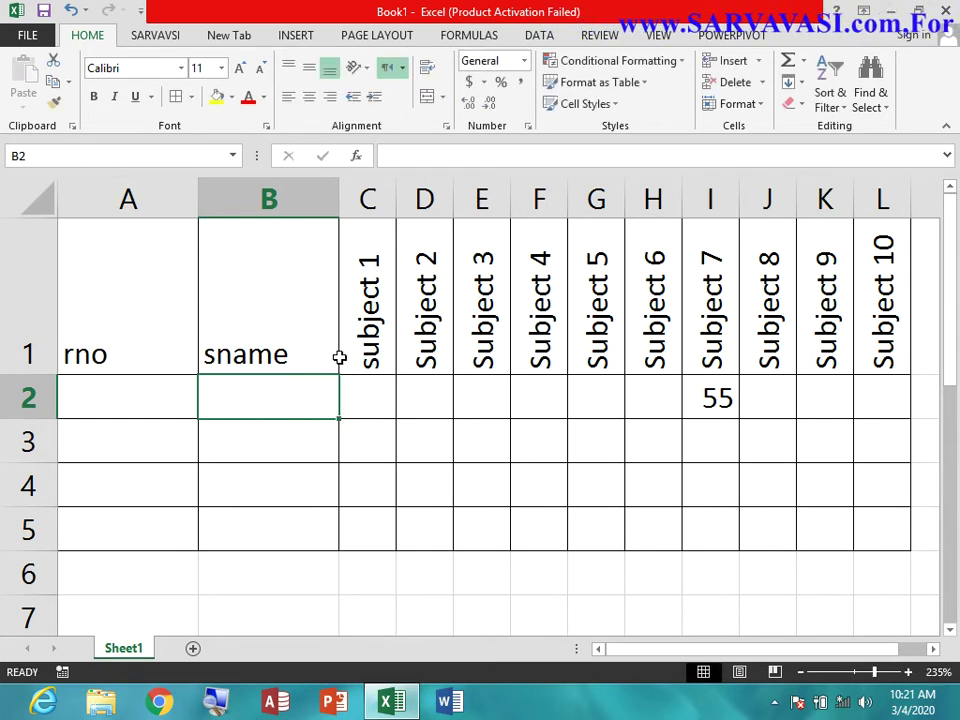
# - Switch B2's text direction to left-to-right and test it with discarded typing
pyautogui.click(367, 70)
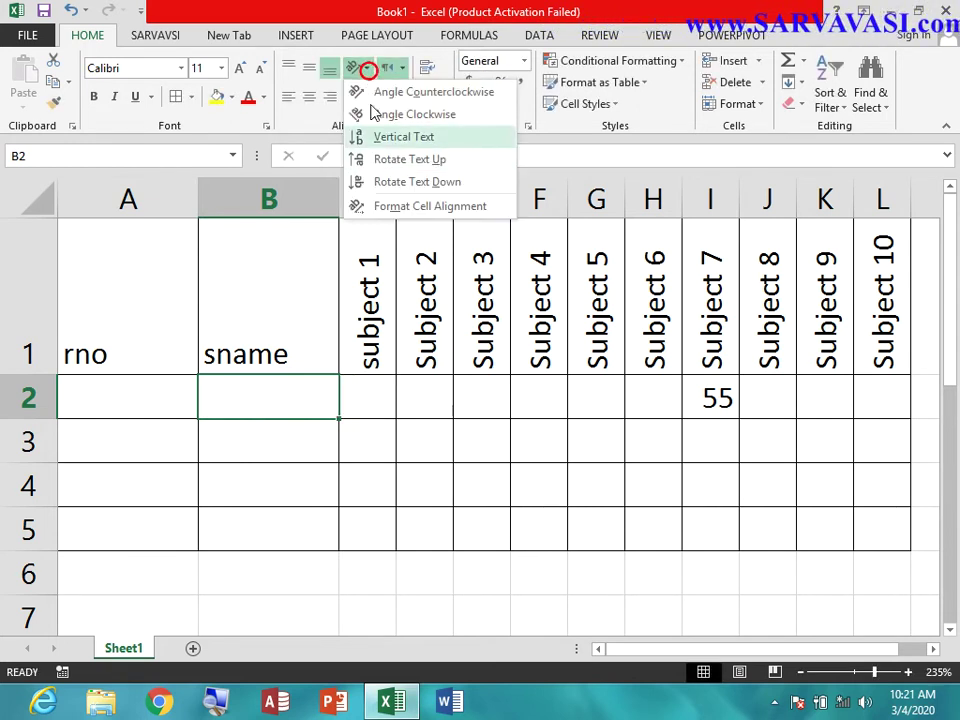
pyautogui.click(400, 69)
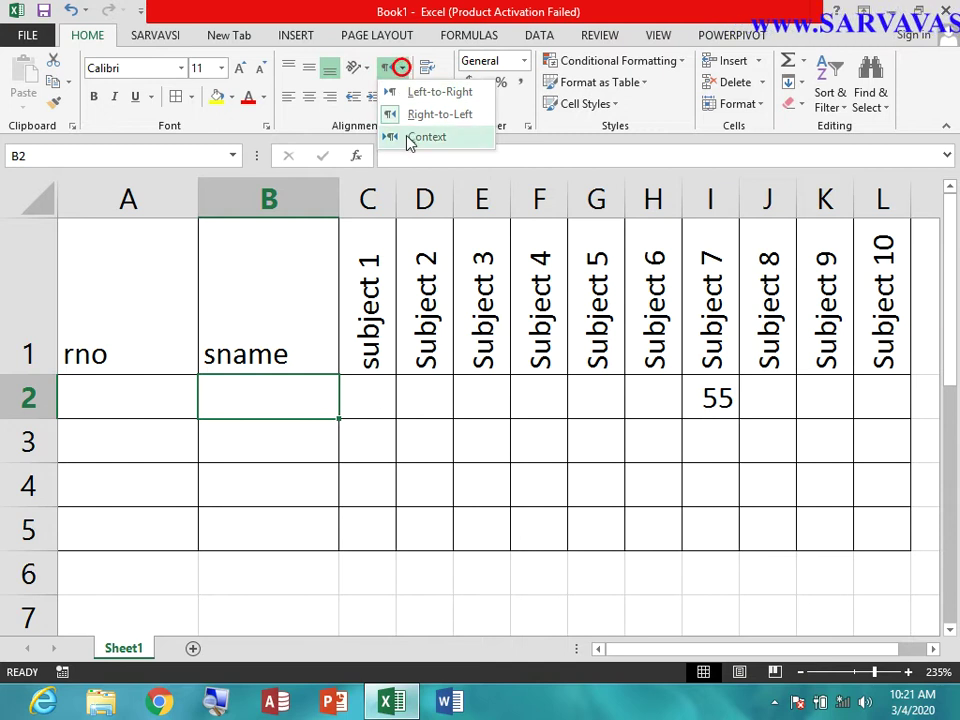
pyautogui.click(432, 92)
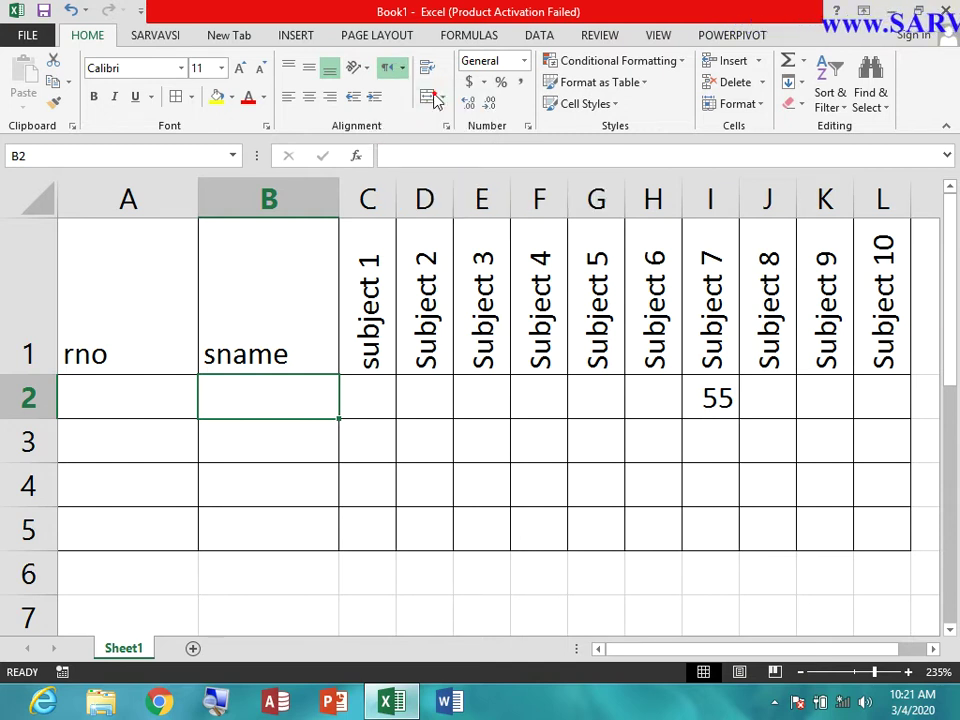
pyautogui.write('asdsadas')
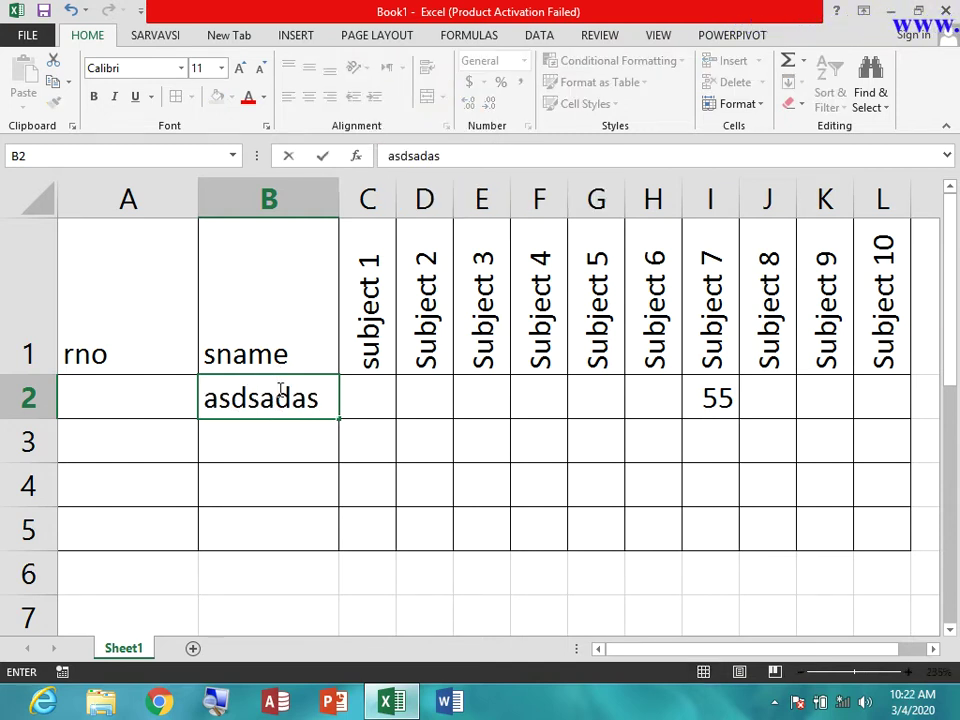
pyautogui.write('dasd')
pyautogui.press('Escape')
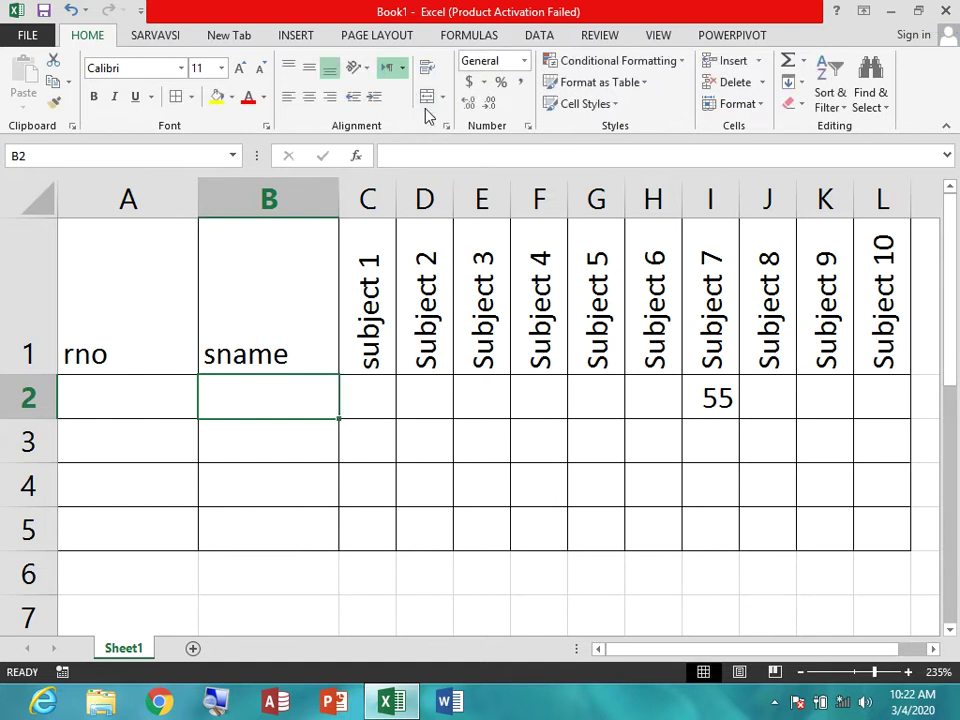
# - Test B2 once more, then set its text direction to Context
pyautogui.click(402, 68)
pyautogui.click(420, 132)
pyautogui.write('sdfsdfsfsdfsf')
pyautogui.press('Escape')
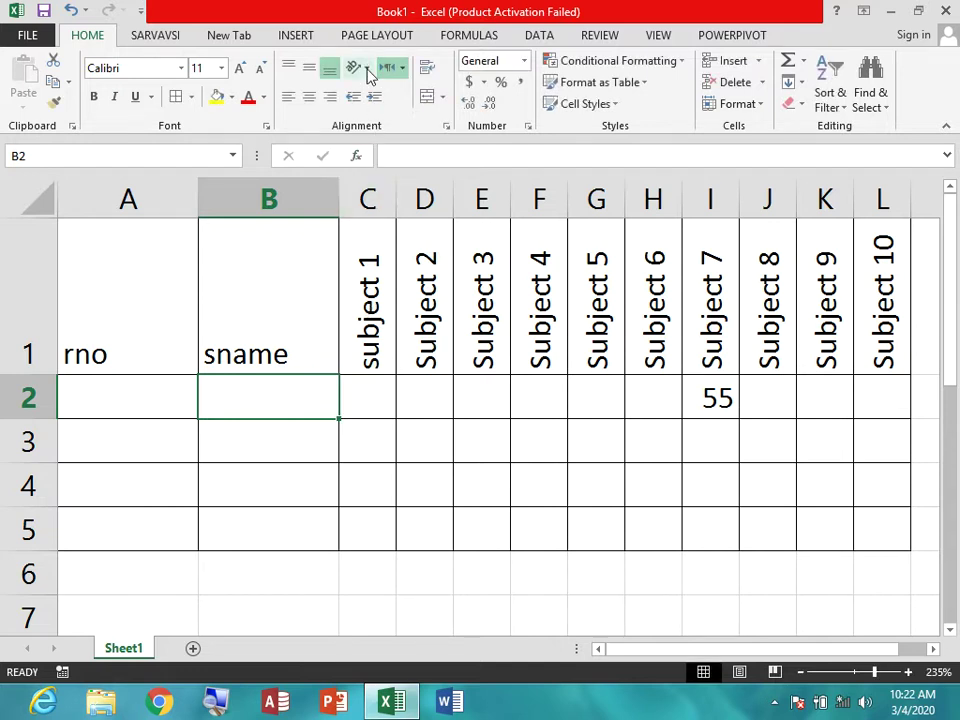
pyautogui.click(403, 68)
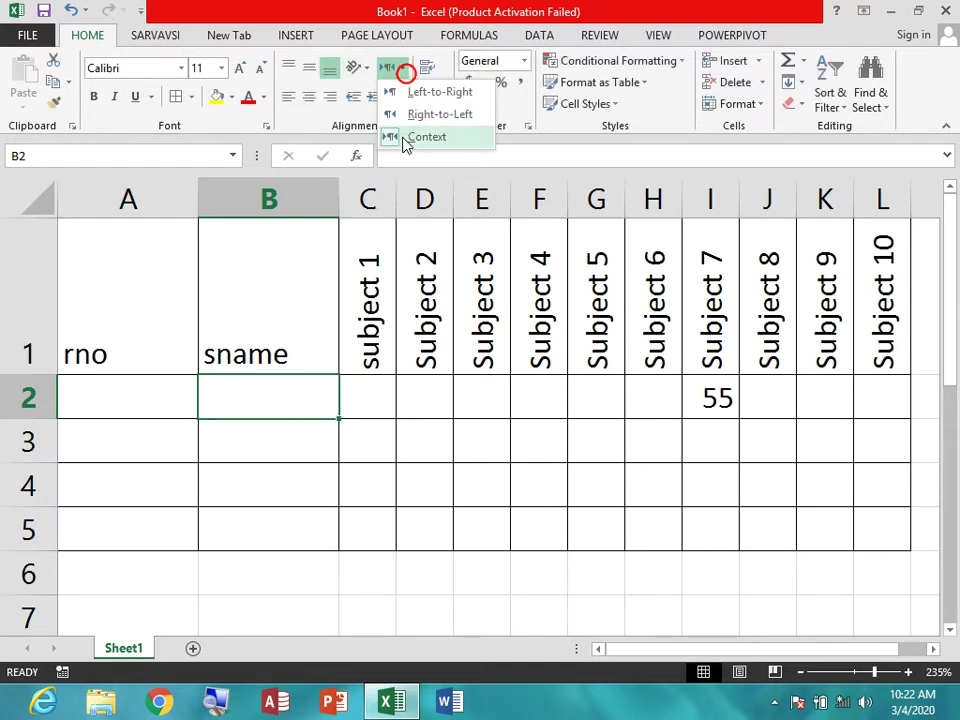
pyautogui.click(404, 139)
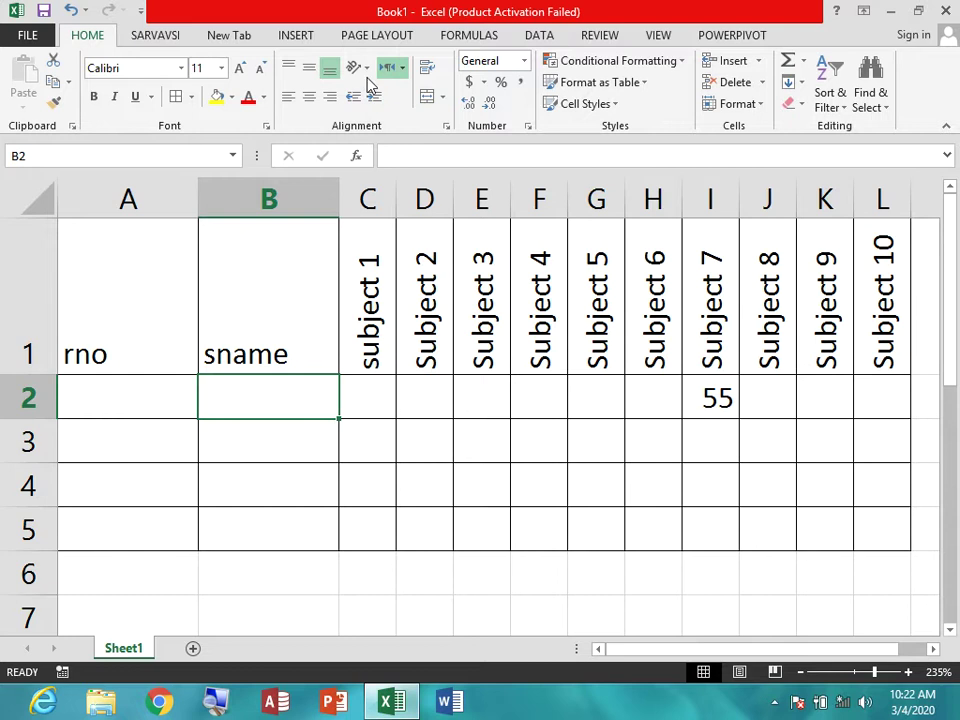
pyautogui.click(368, 70)
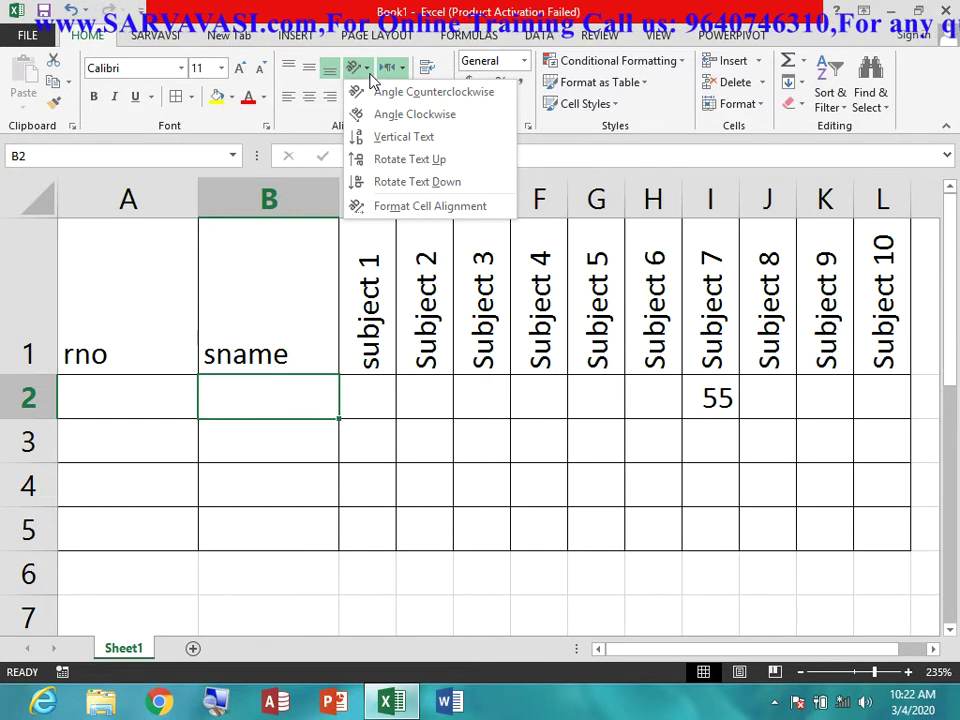
pyautogui.click(443, 200)
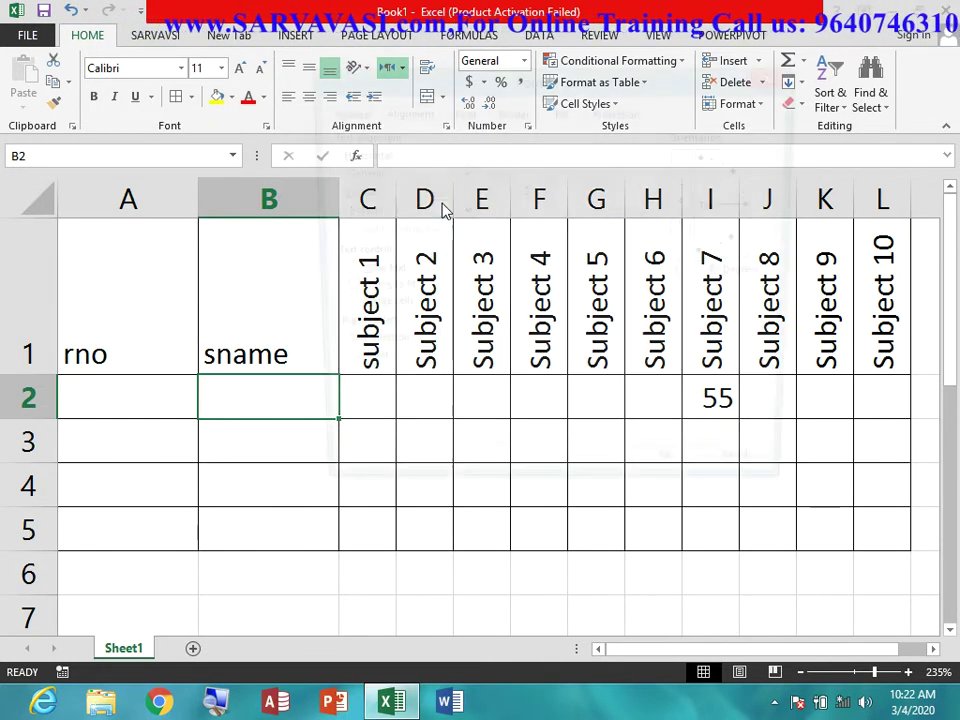
pyautogui.hotkey('ctrl', '1')
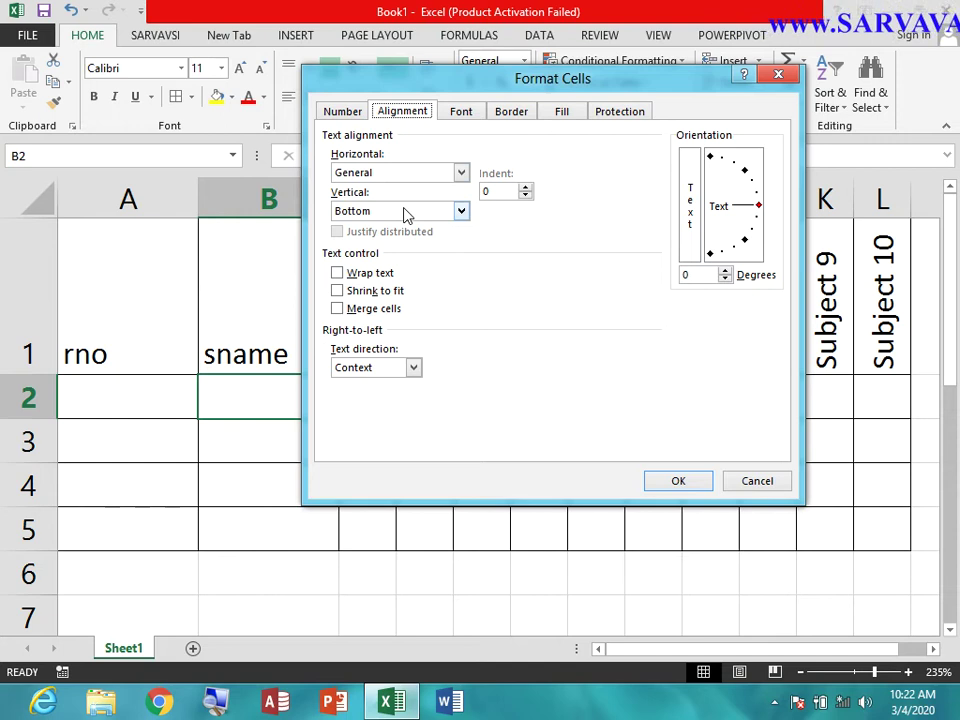
pyautogui.press('Escape')
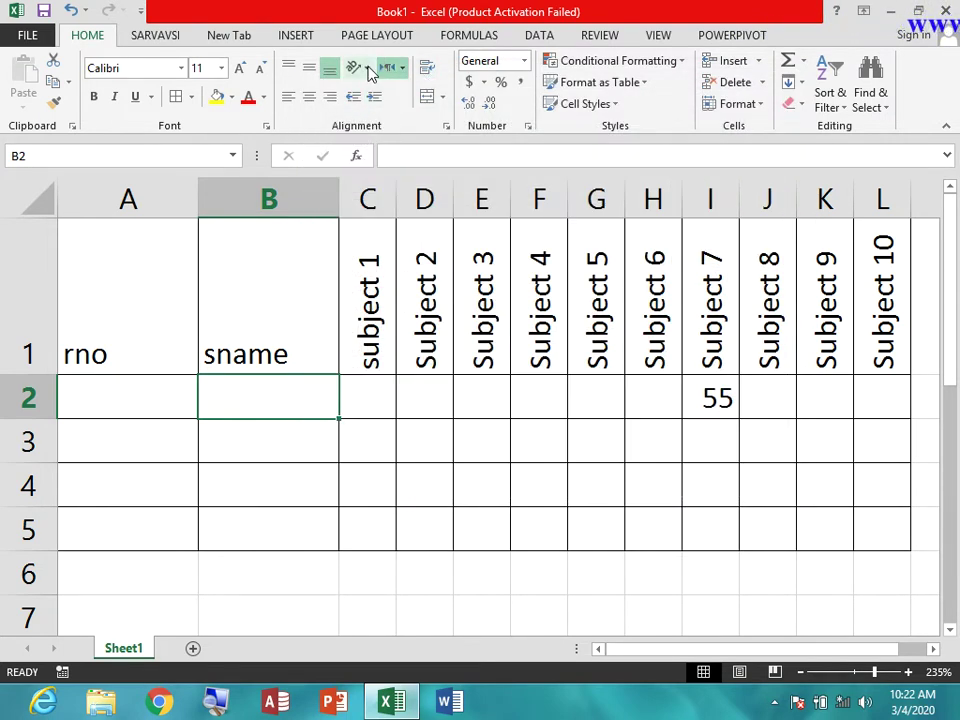
pyautogui.click(362, 67)
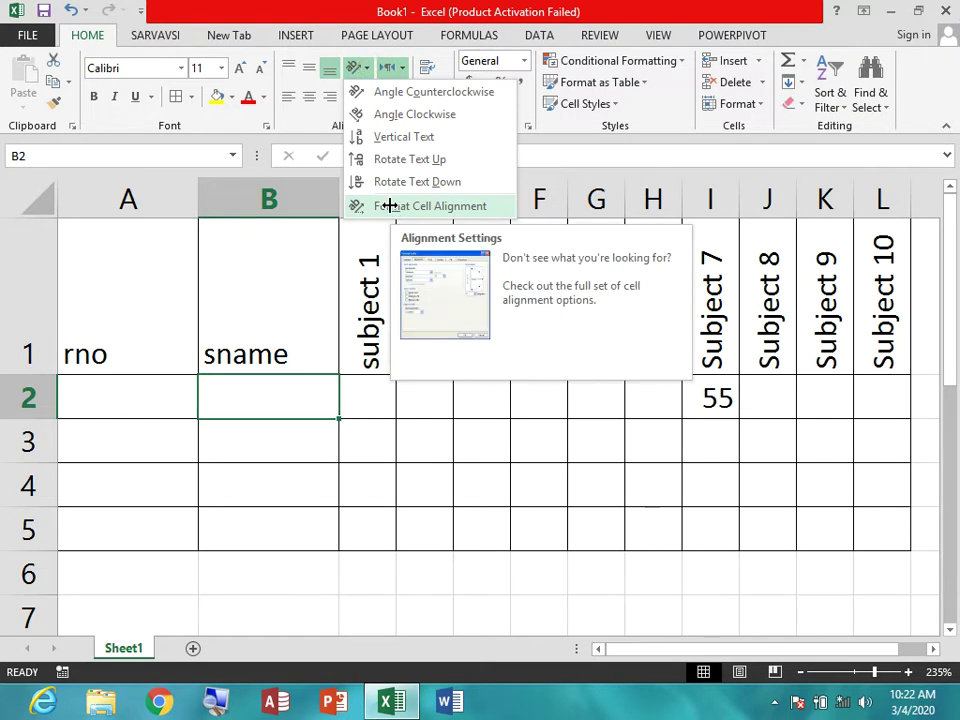
pyautogui.press('Escape')
pyautogui.click(446, 127)
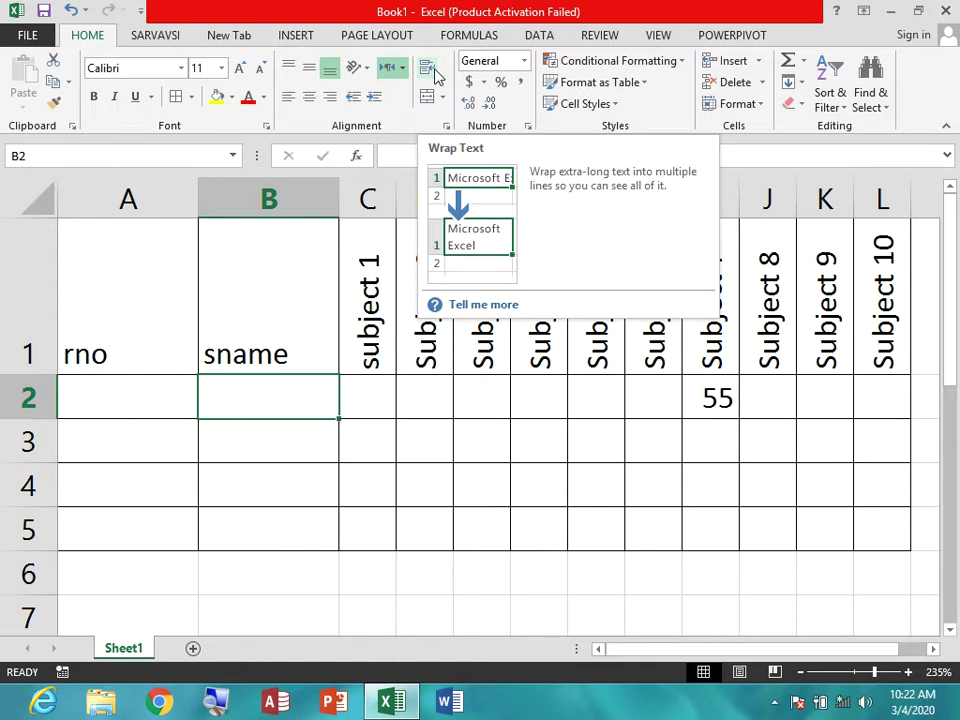
pyautogui.click(270, 386)
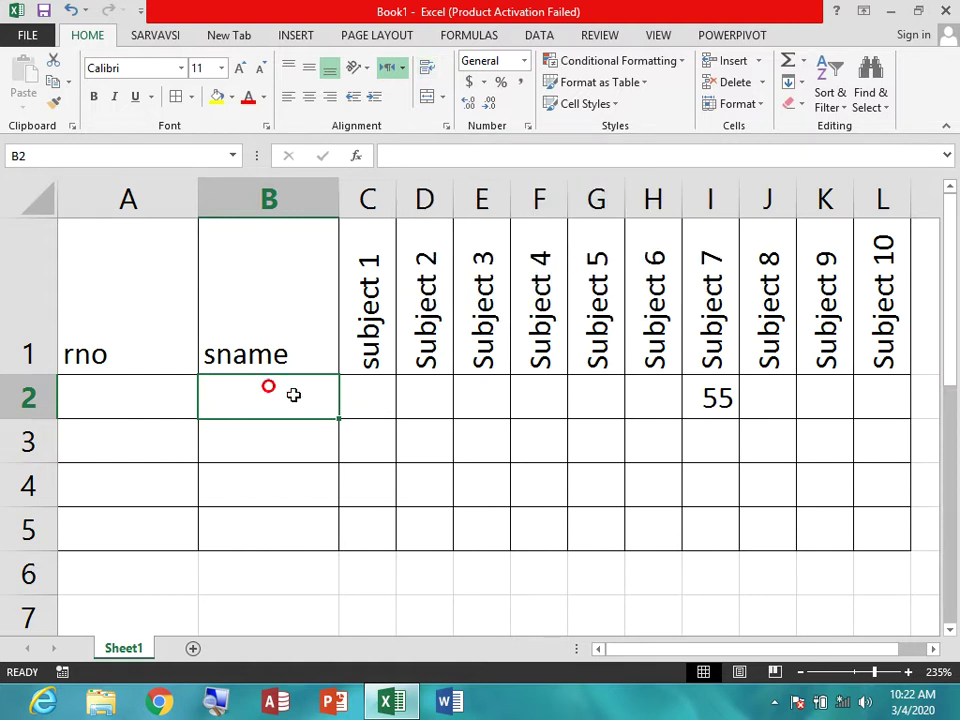
pyautogui.write('hjghjghjghj')
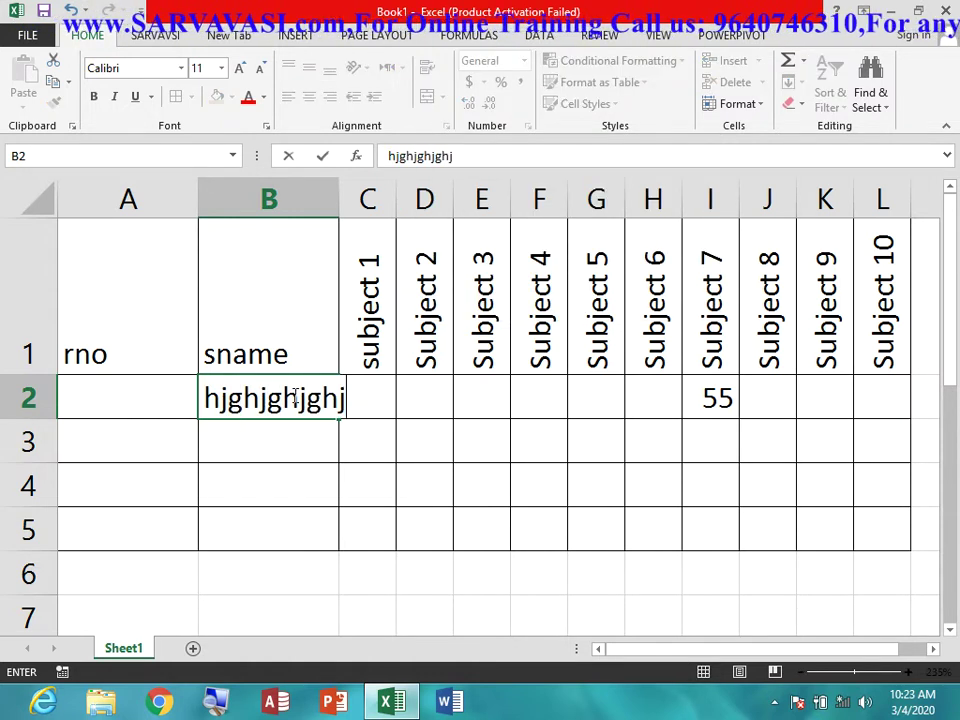
pyautogui.write('ghjghjghjgjgjghjghj')
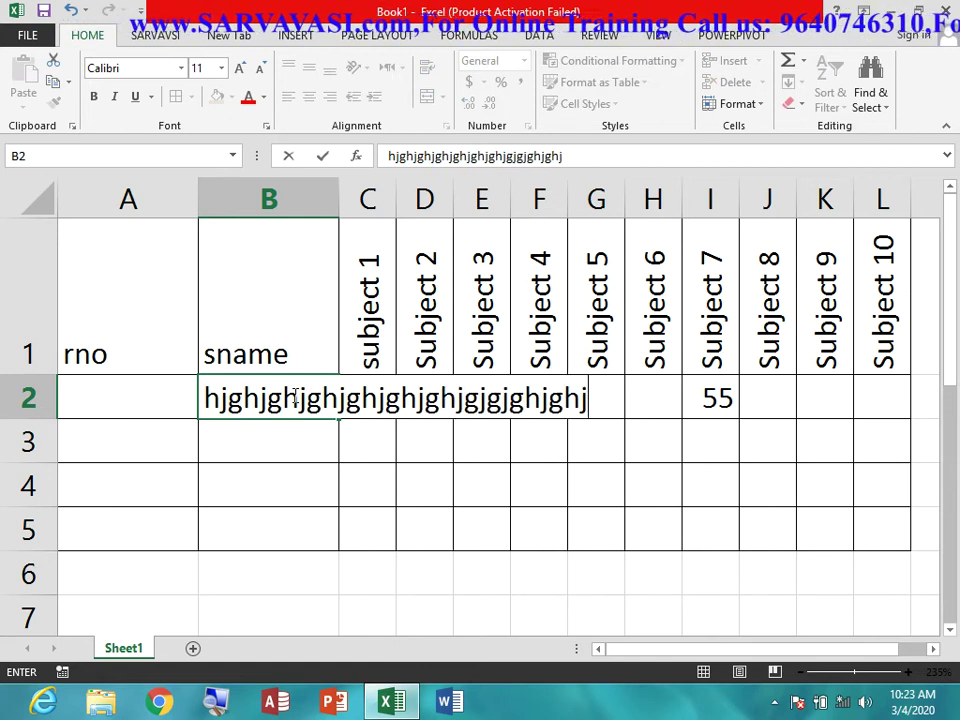
pyautogui.write('ghjghjghjghjgjh')
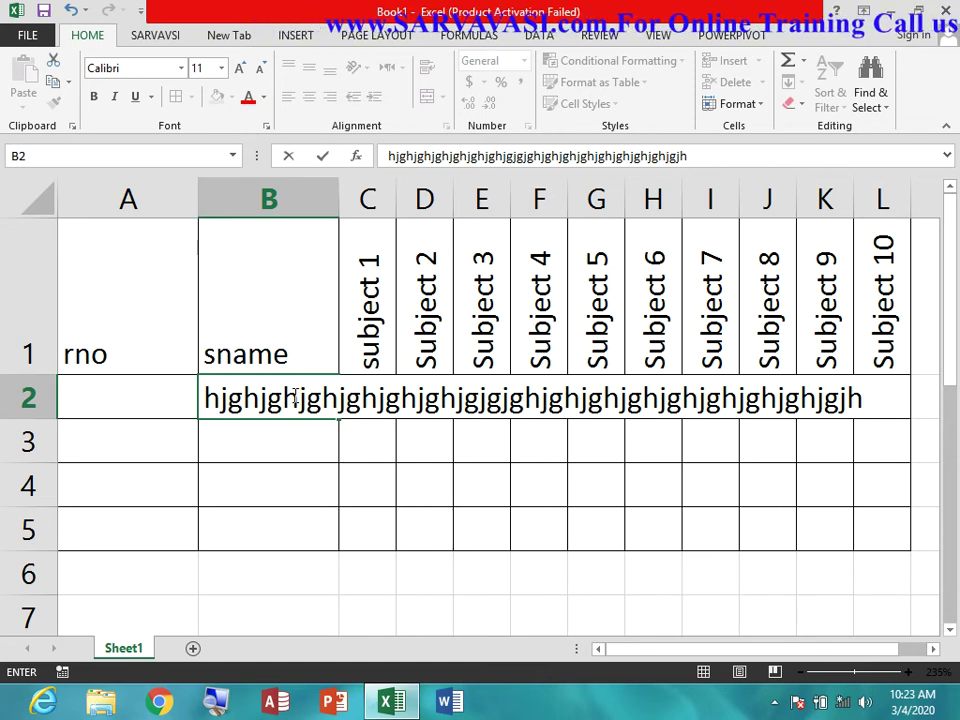
pyautogui.press('Tab')
pyautogui.press('Up')
pyautogui.press('Left')
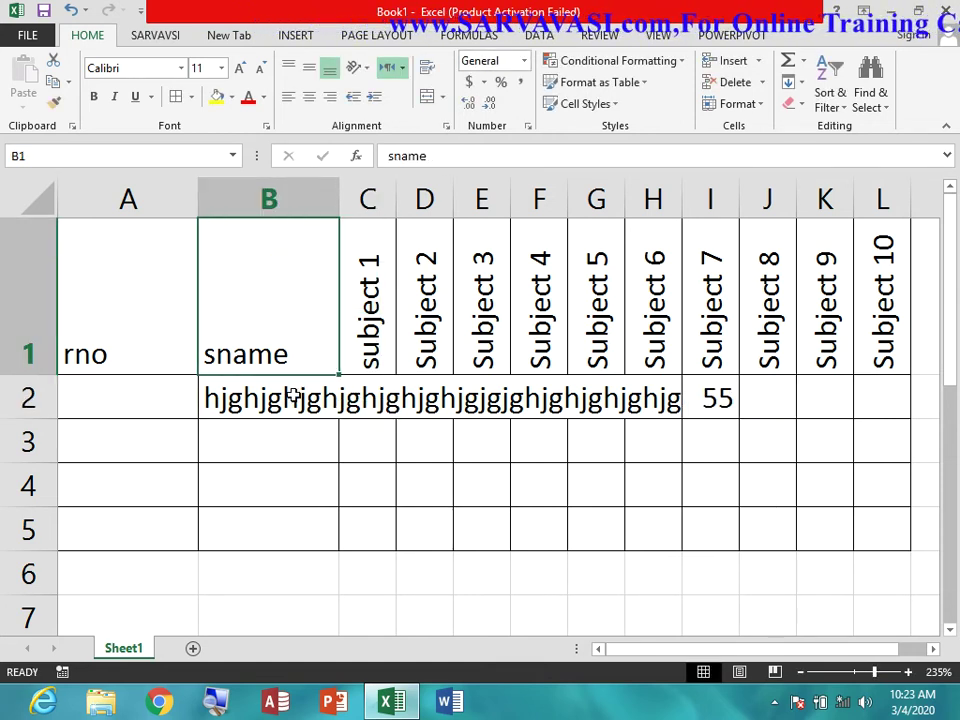
pyautogui.press('Down')
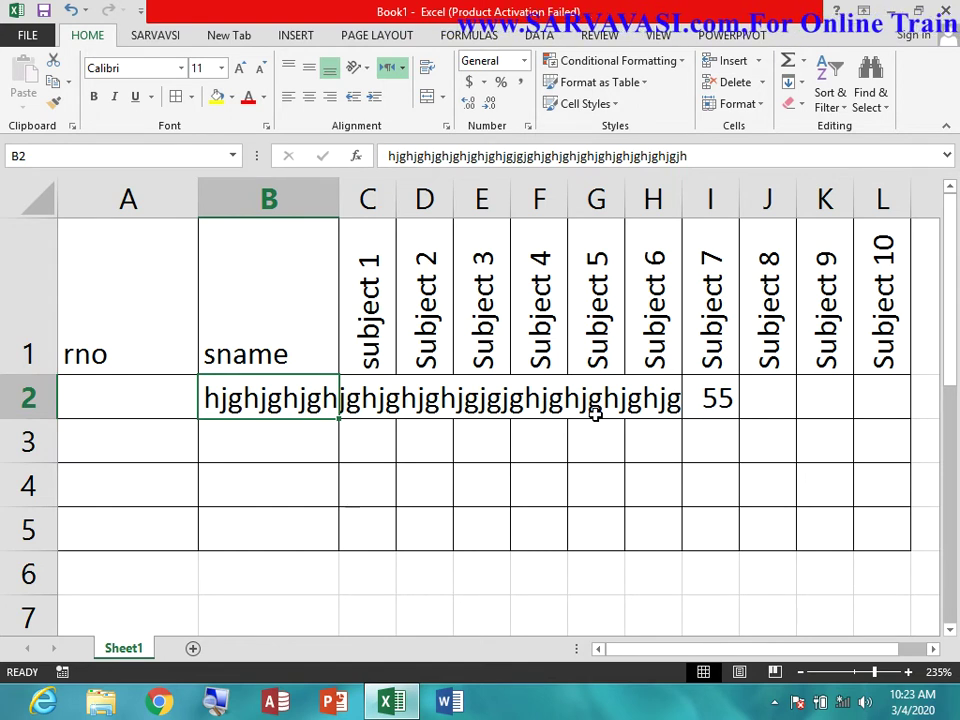
pyautogui.press('Right')
pyautogui.write('55')
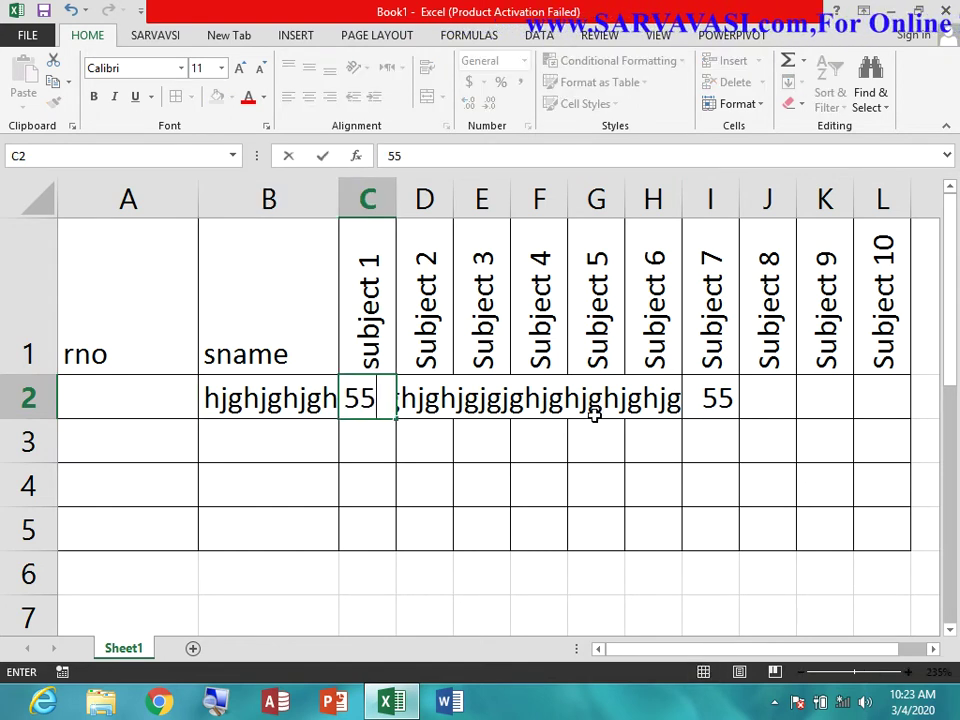
pyautogui.press('Tab')
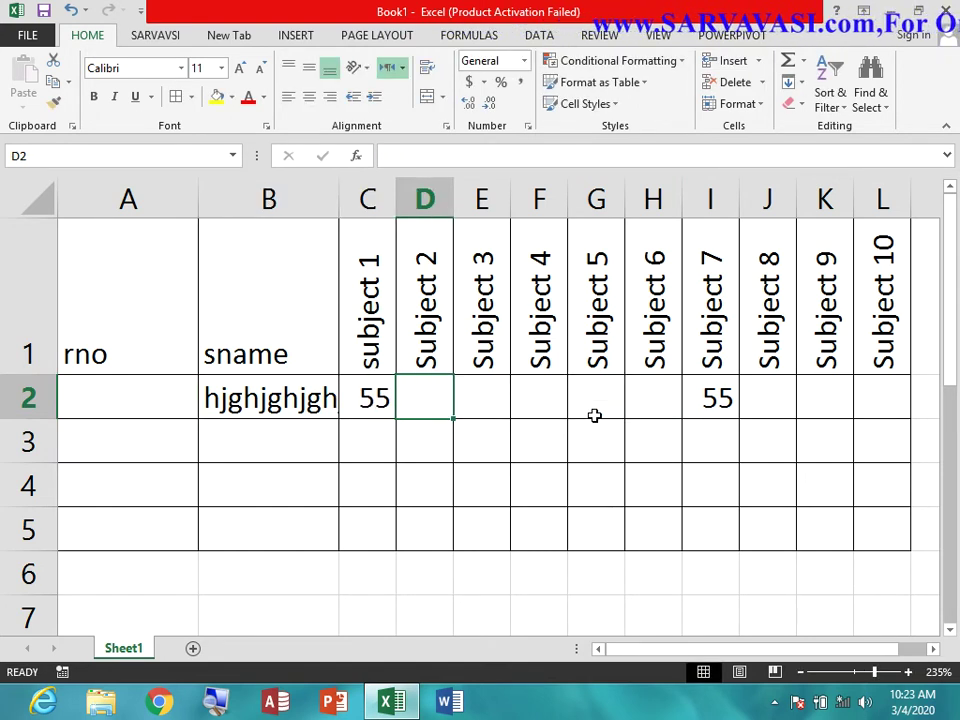
pyautogui.press('Left')
pyautogui.press('Left')
pyautogui.press('Left')
pyautogui.press('Right')
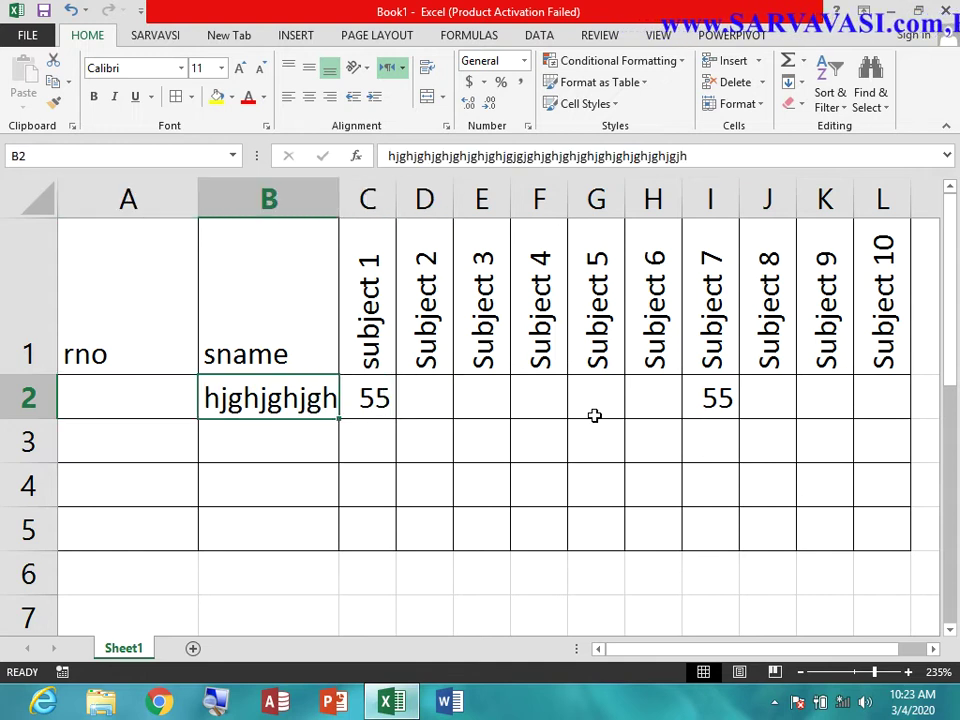
pyautogui.press('F2')
pyautogui.press('Tab')
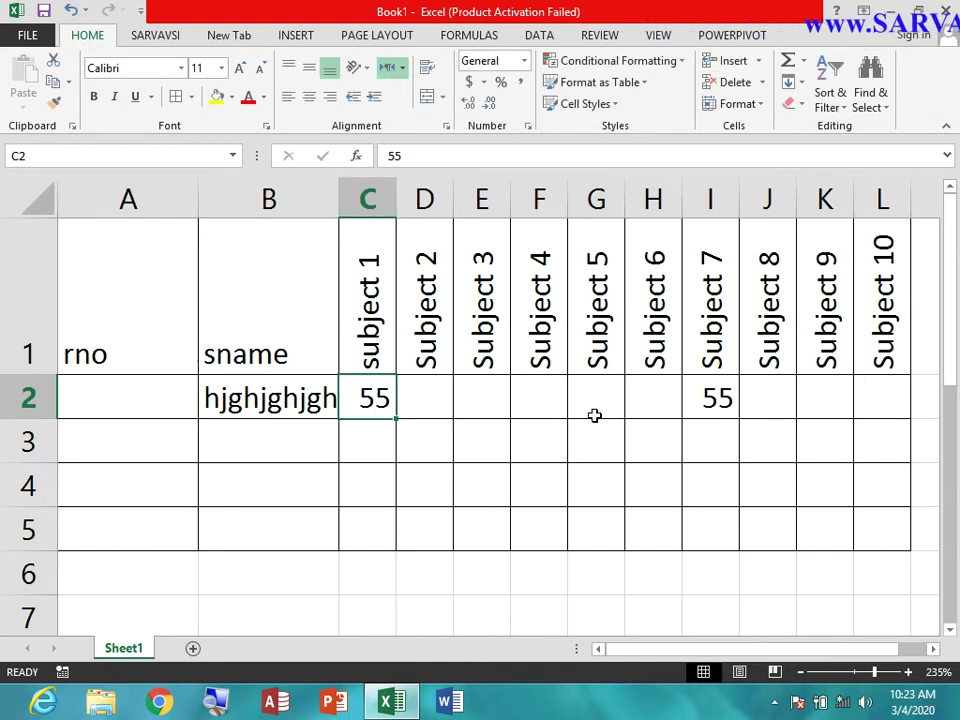
pyautogui.press('Delete')
pyautogui.press('Left')
pyautogui.press('Delete')
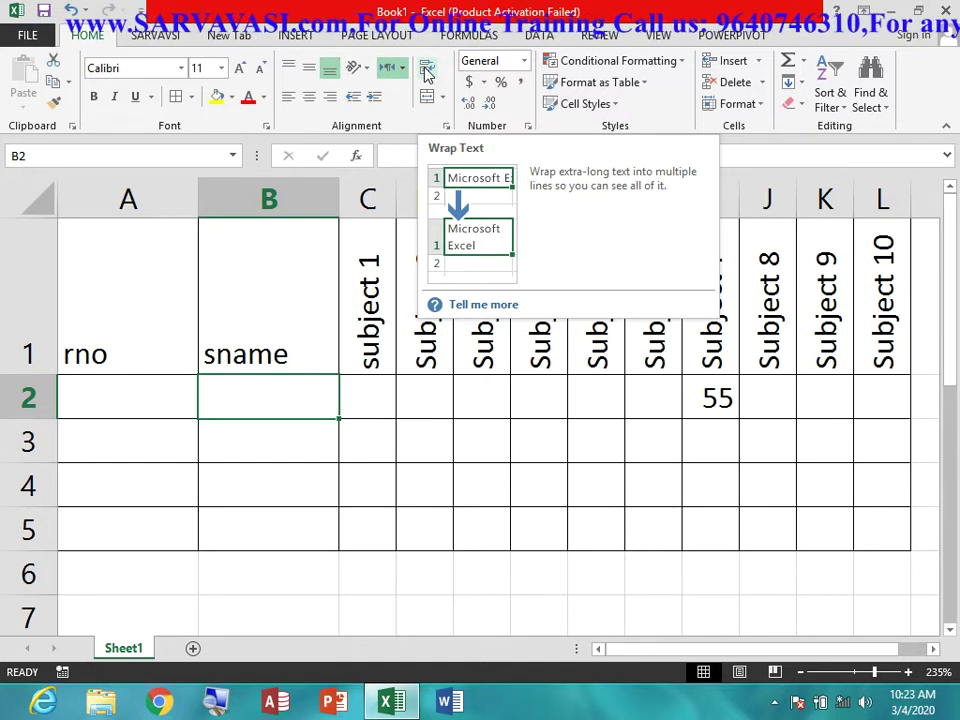
# - Turn on Wrap Text for B2 and enter a long test string in it
pyautogui.click(427, 70)
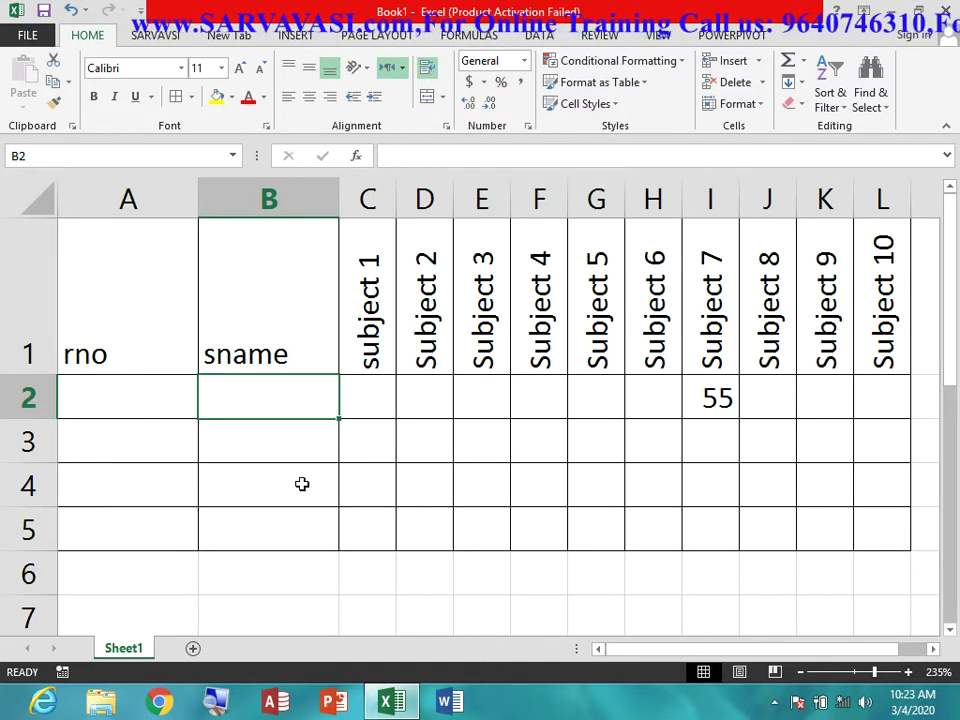
pyautogui.write('sdfsdfsd')
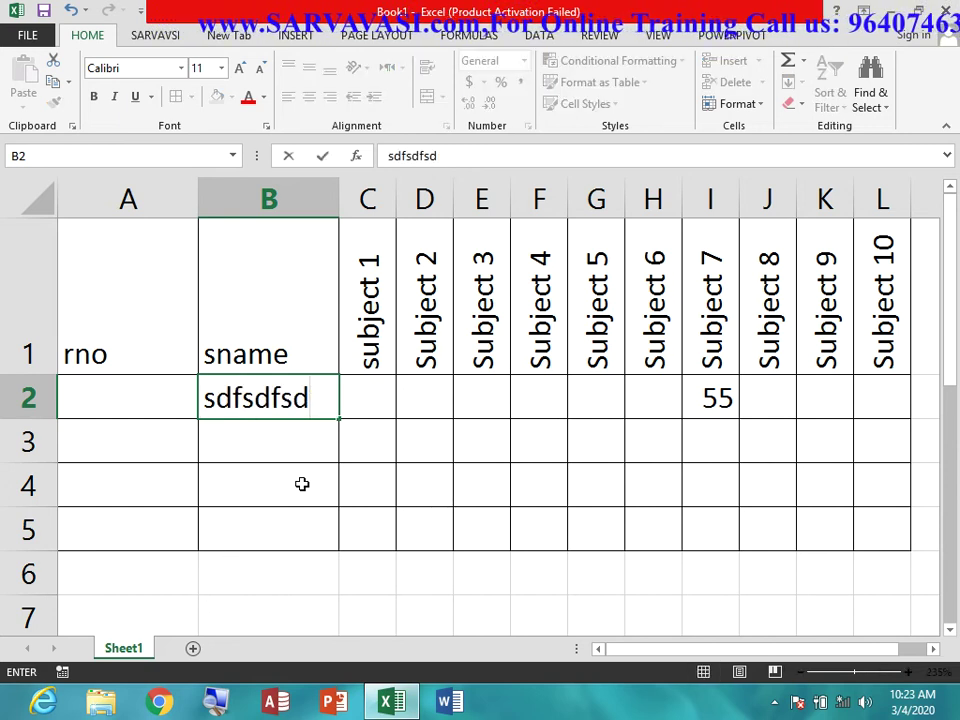
pyautogui.write('fsdfsdfsdfsdfasd')
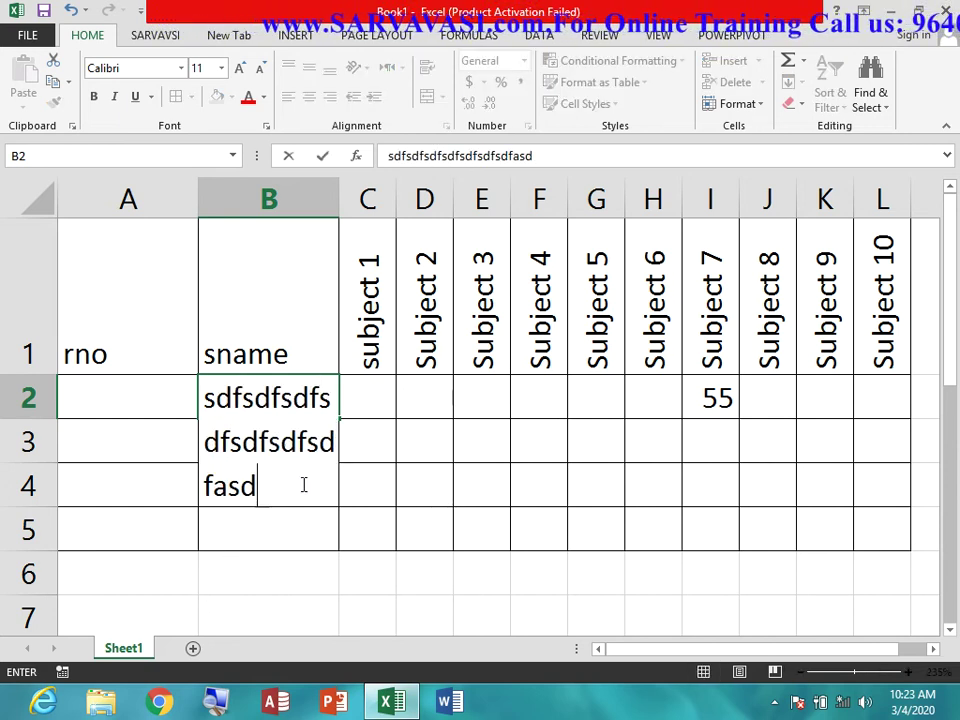
pyautogui.write('fasdfasdfasdfasdfasdfasdfsdfsdfsdfsdf')
pyautogui.hotkey('ctrl', 'Return')
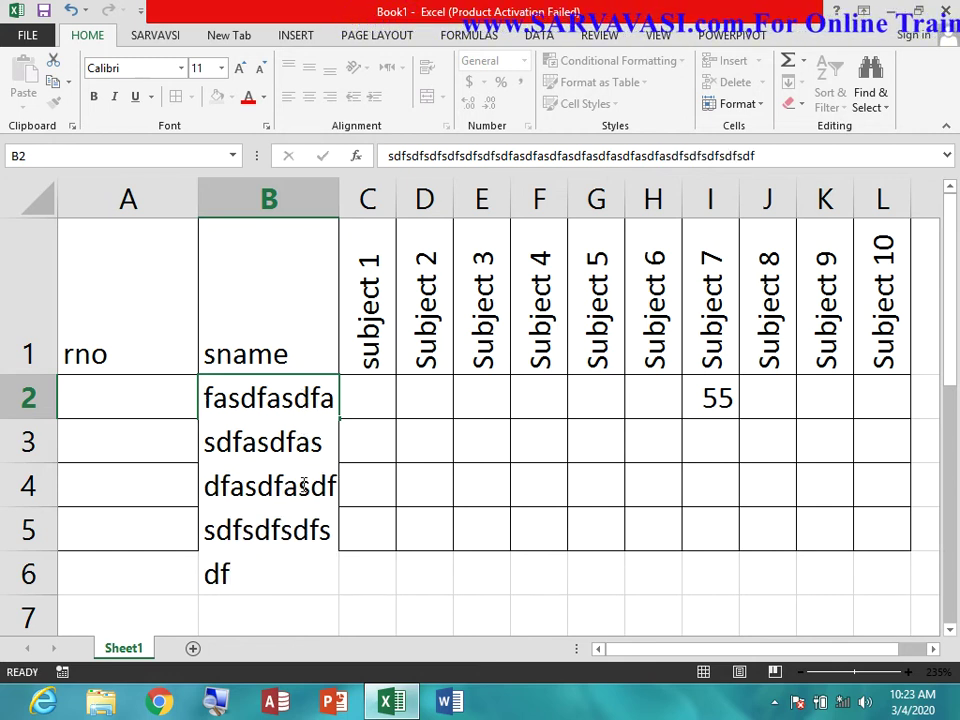
pyautogui.press('Tab')
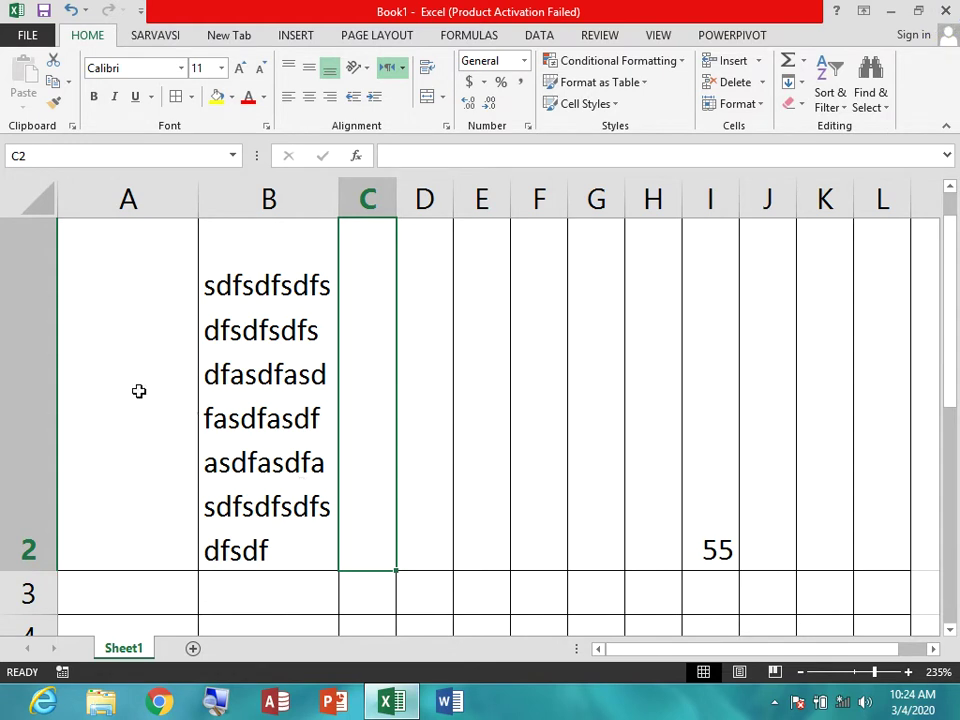
# - Clear the long wrapped text from B2 so row 2 returns to normal height
pyautogui.keyDown('ctrl'); pyautogui.scroll(-1, 180, 399); pyautogui.keyUp('ctrl')
pyautogui.scroll(1, 214, 400)
pyautogui.scroll(-1, 214, 401)
pyautogui.scroll(1, 264, 457)
pyautogui.scroll(-2, 264, 456)
pyautogui.scroll(2, 259, 456)
pyautogui.click(257, 466)
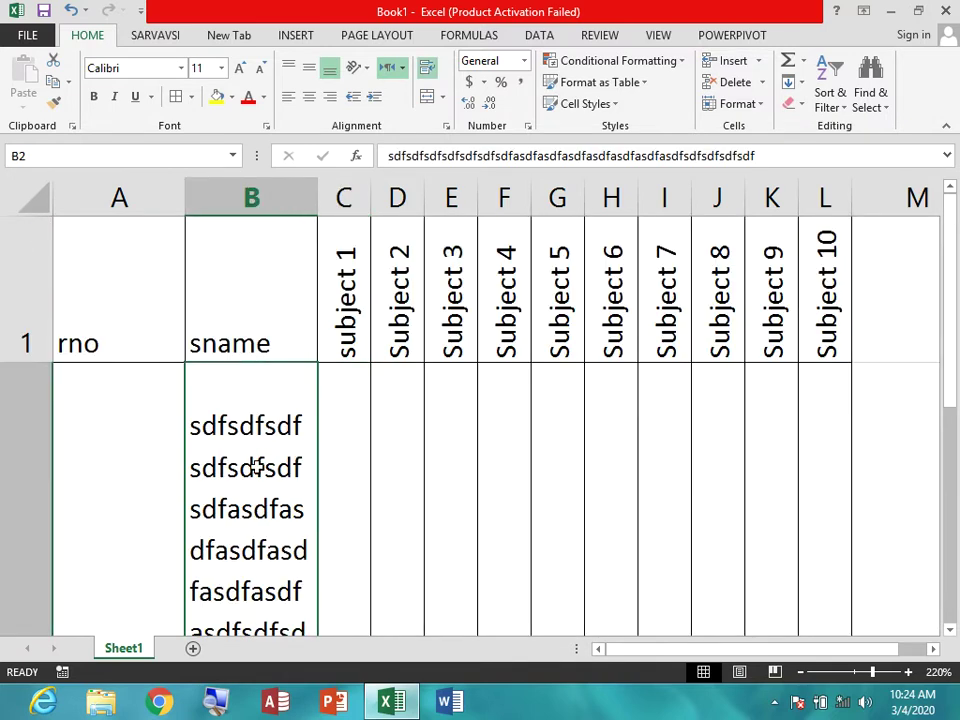
pyautogui.press('Delete')
pyautogui.scroll(-1, 257, 466)
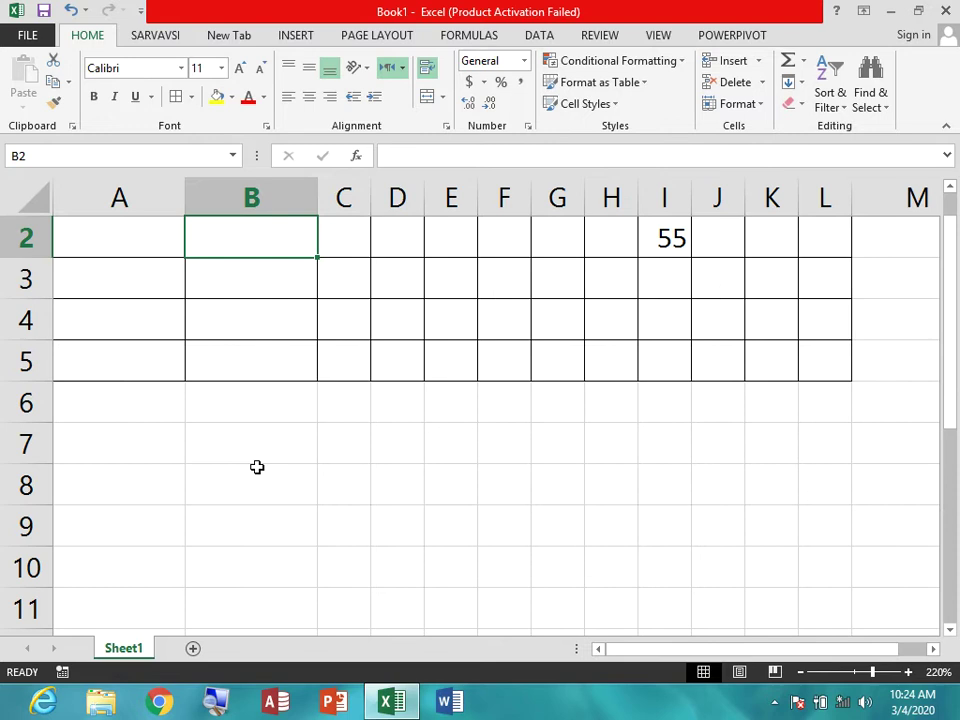
pyautogui.scroll(1, 257, 467)
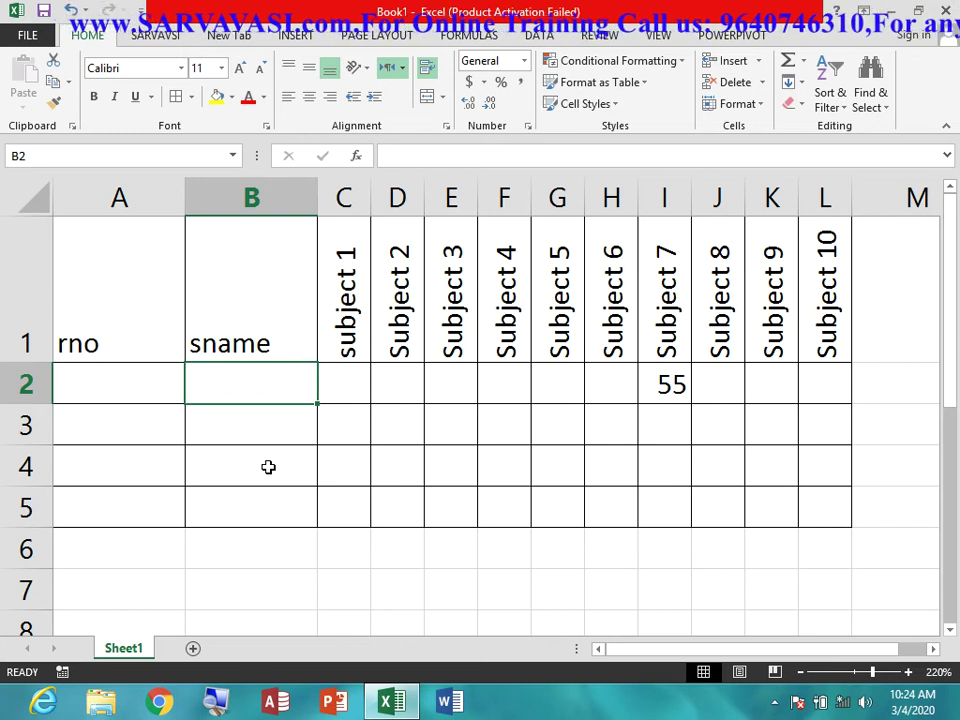
# - Enter the long string 'sdhfdshjfkhsdfhsdfsdfsdfd' in cell B2
pyautogui.write('sdhfdshjfkhsdfhsdfsdf')
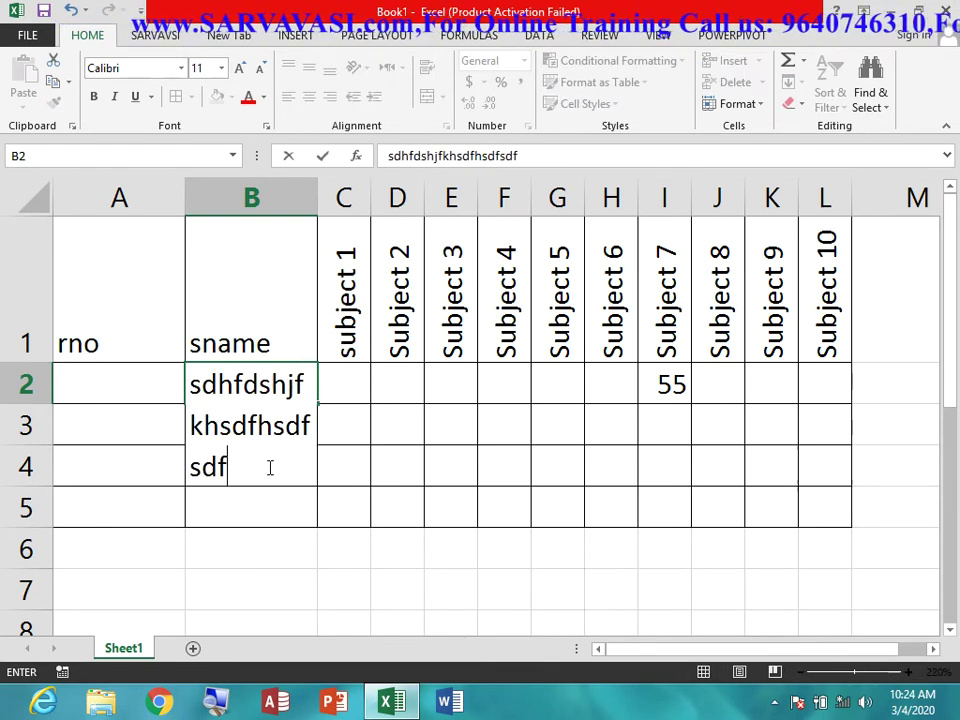
pyautogui.write('sdfd')
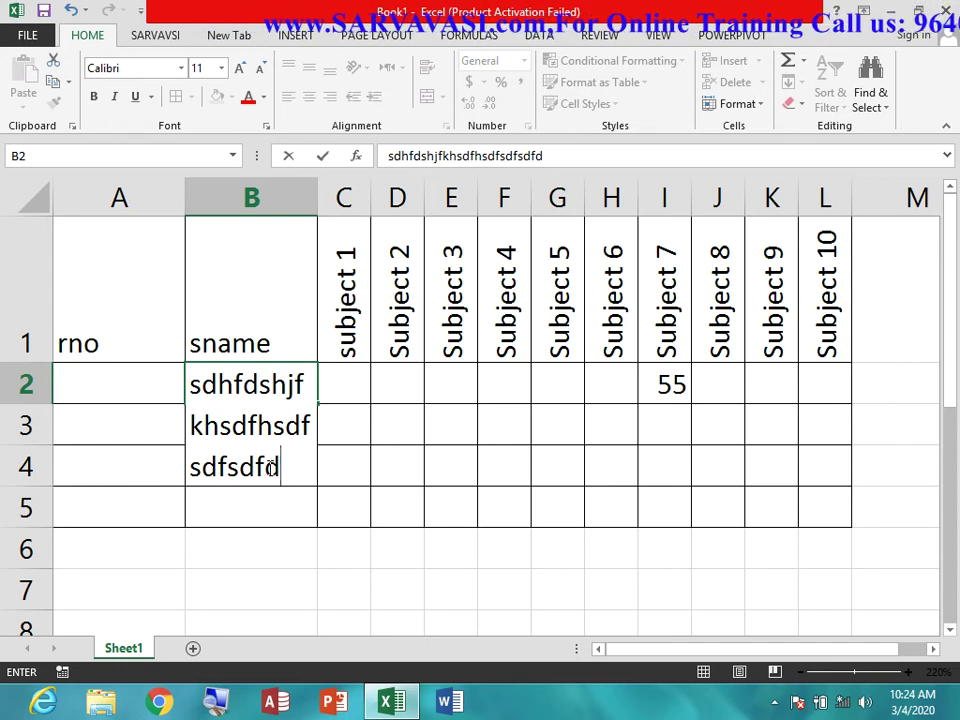
pyautogui.press('Tab')
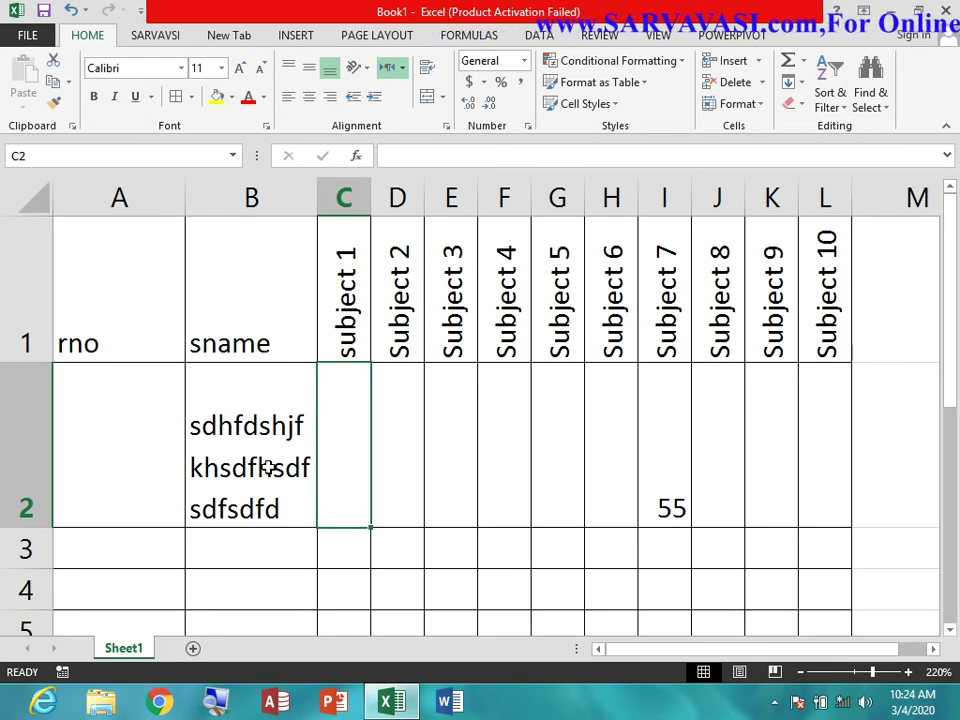
pyautogui.click(269, 468)
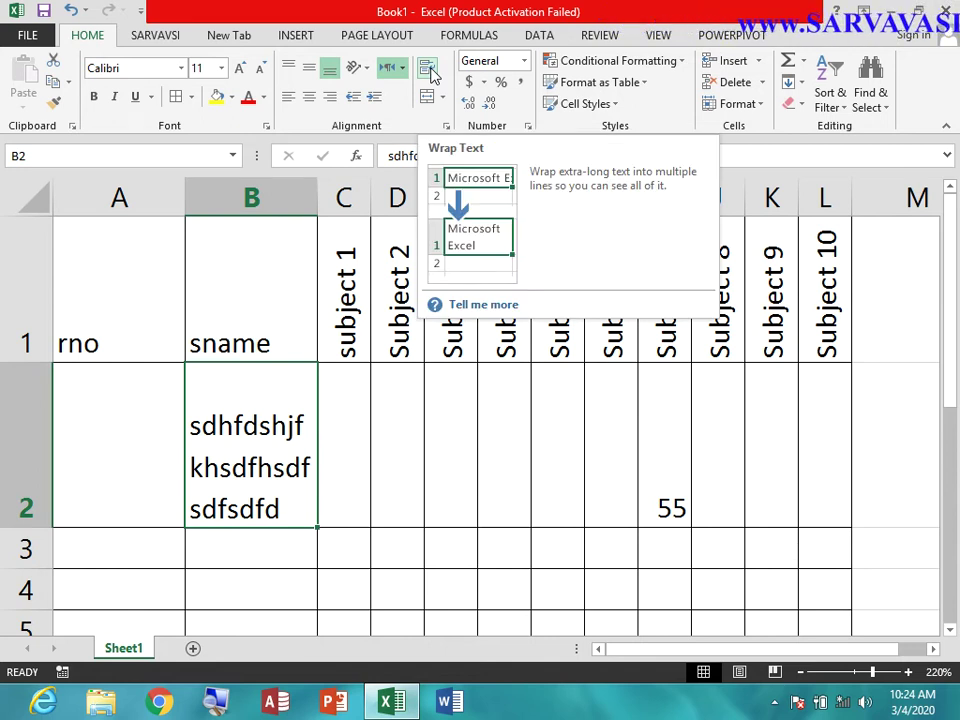
# - Toggle Wrap Text on B2 off, on, then off so it stays on one line
pyautogui.click(430, 70)
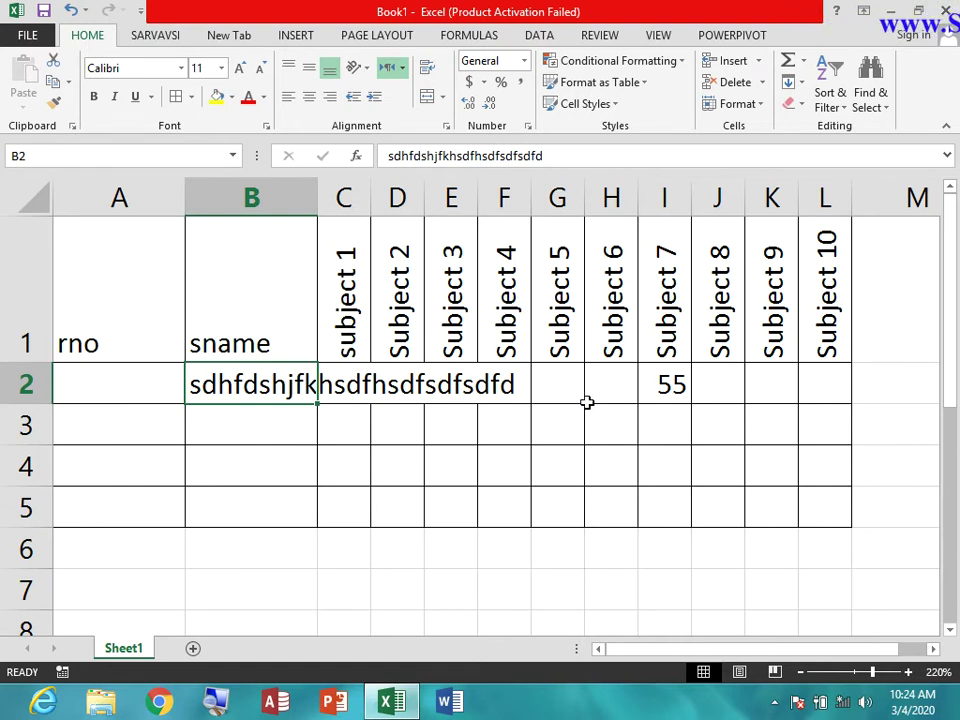
pyautogui.click(432, 70)
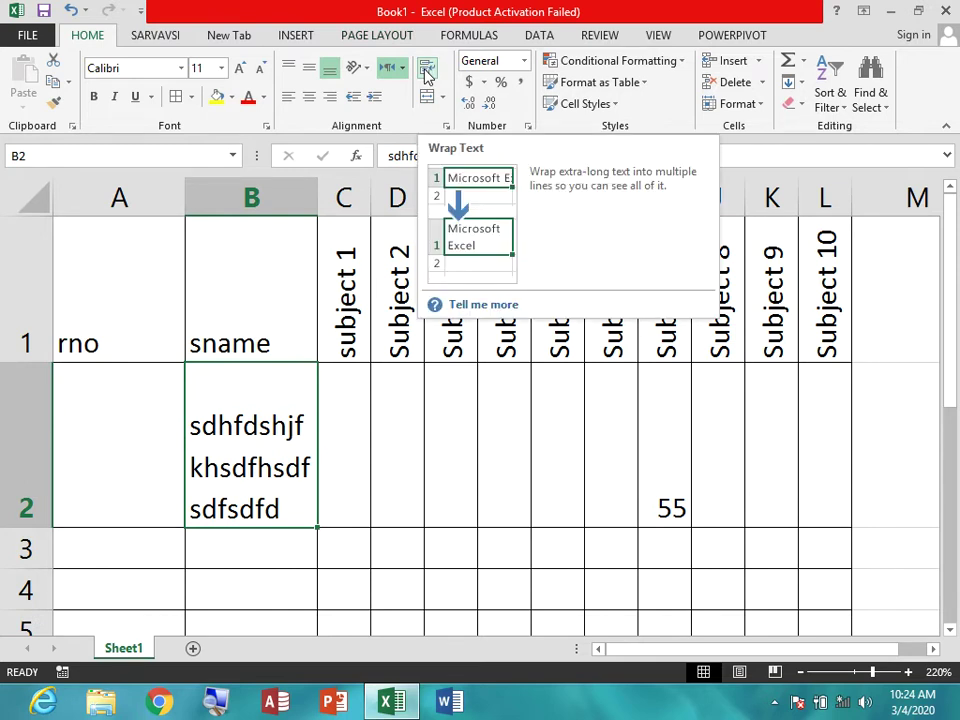
pyautogui.click(427, 72)
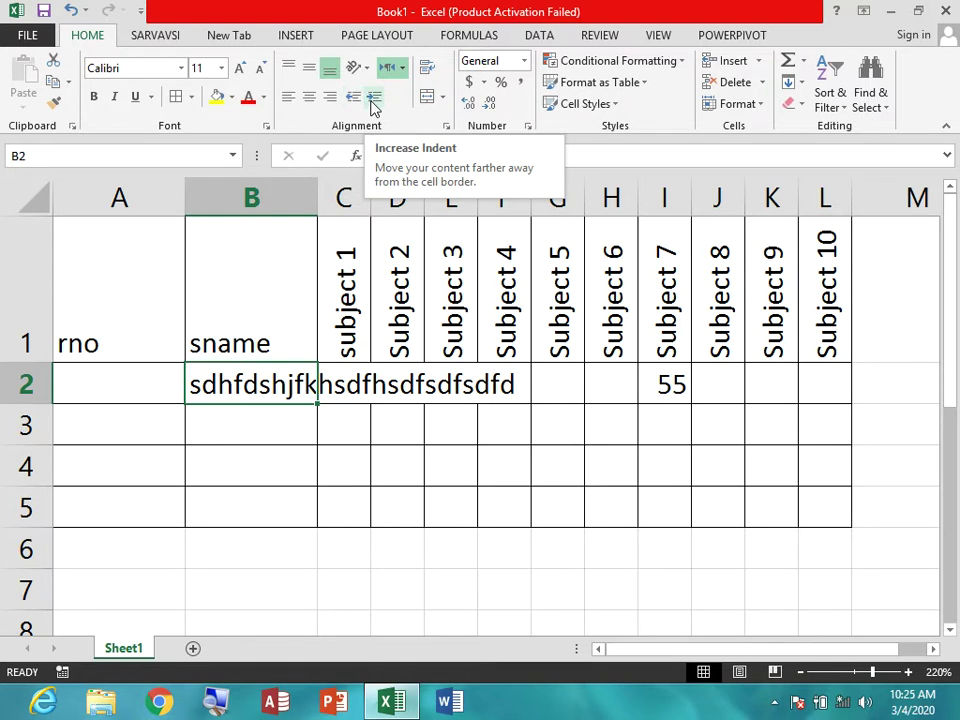
# - Indent cell B4 two levels and enter 'sd' in it
pyautogui.click(262, 476)
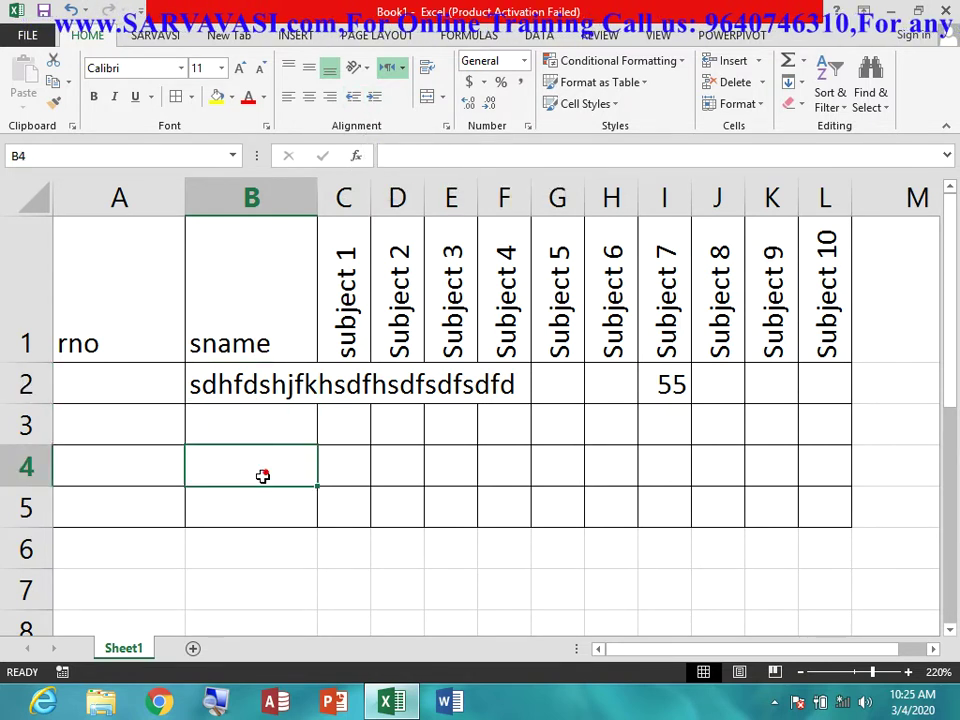
pyautogui.write('df')
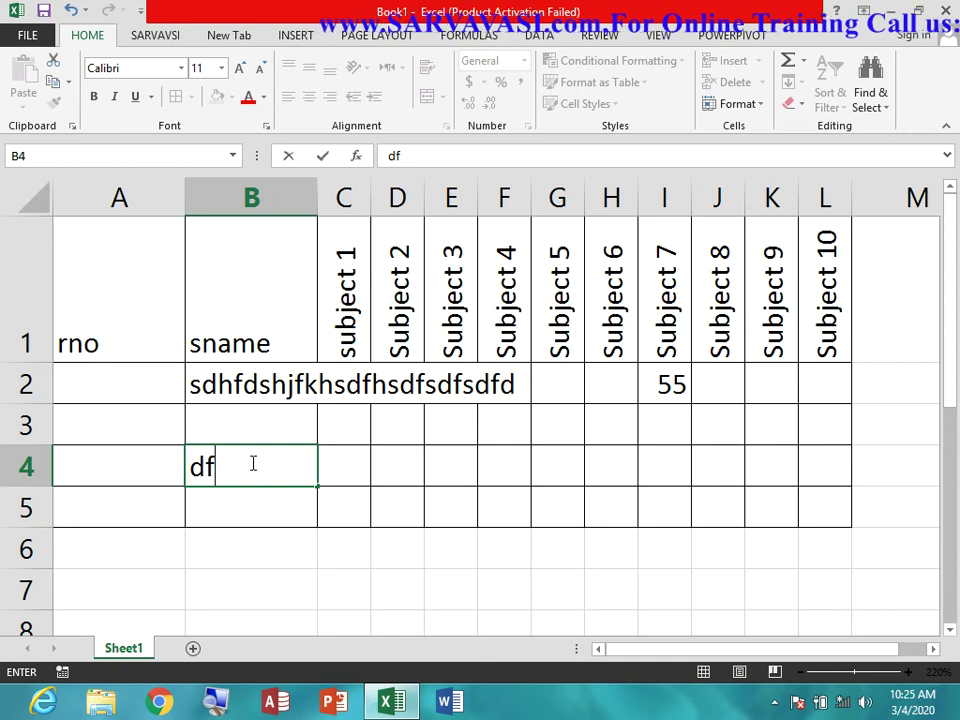
pyautogui.press('Escape')
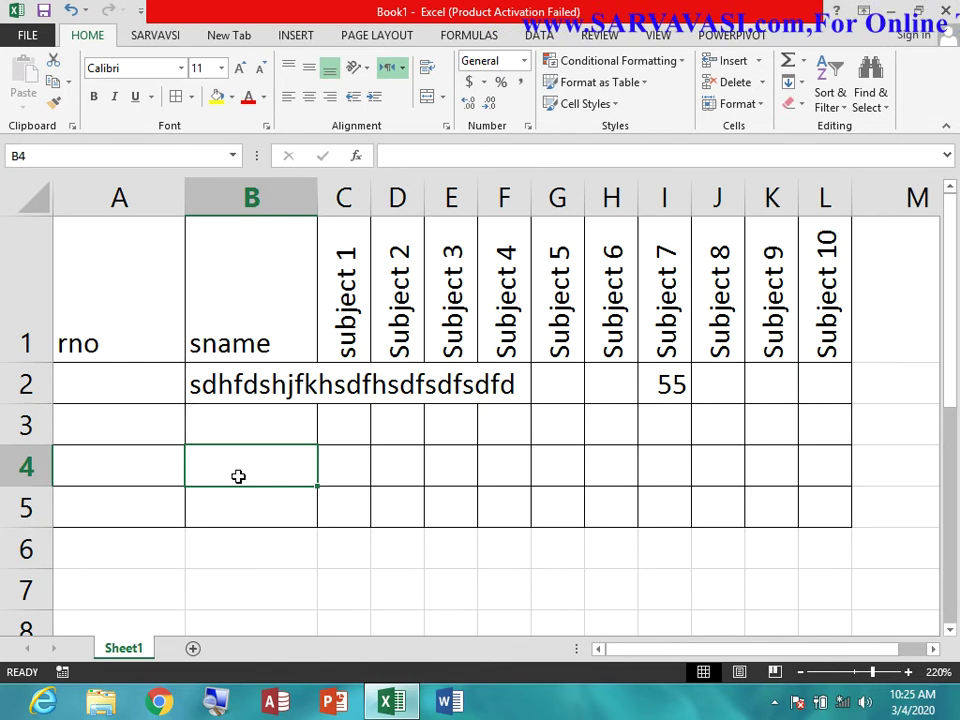
pyautogui.click(377, 107)
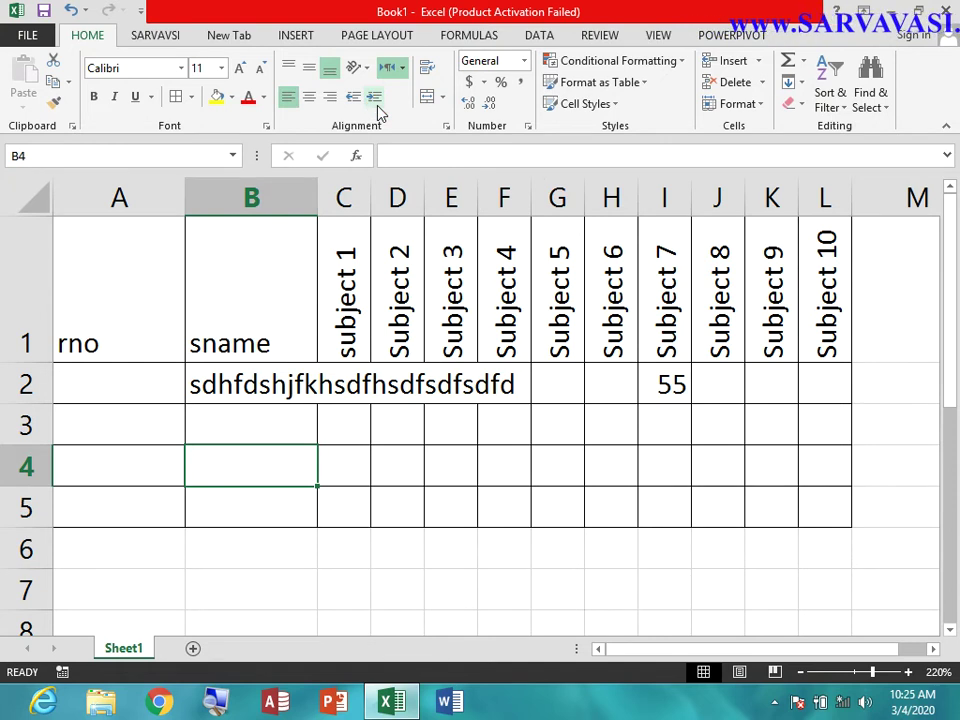
pyautogui.click(377, 107)
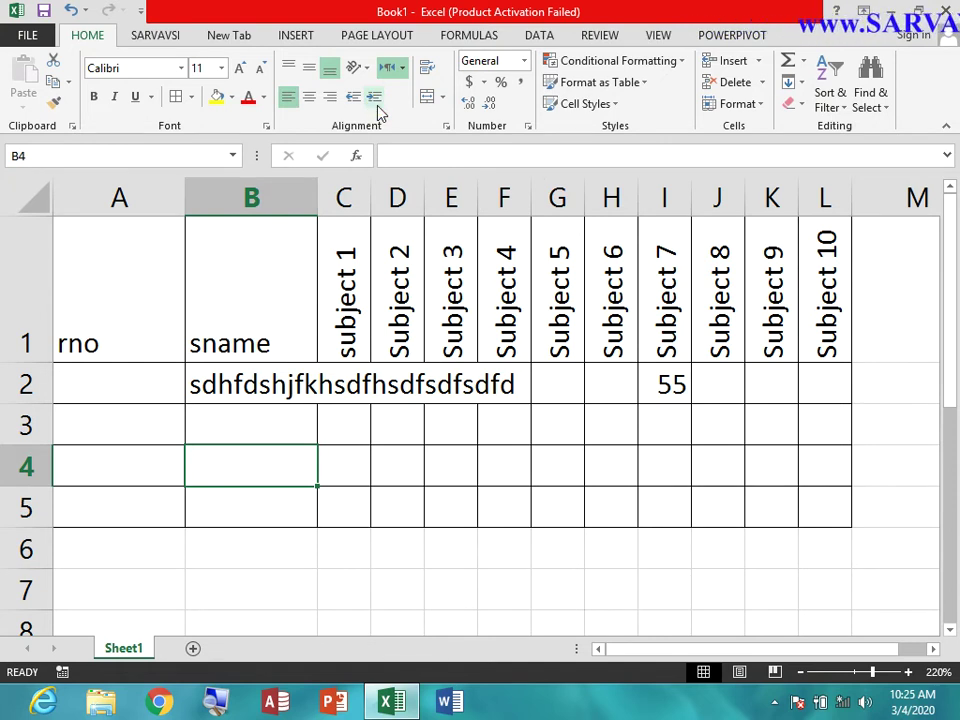
pyautogui.write('sd')
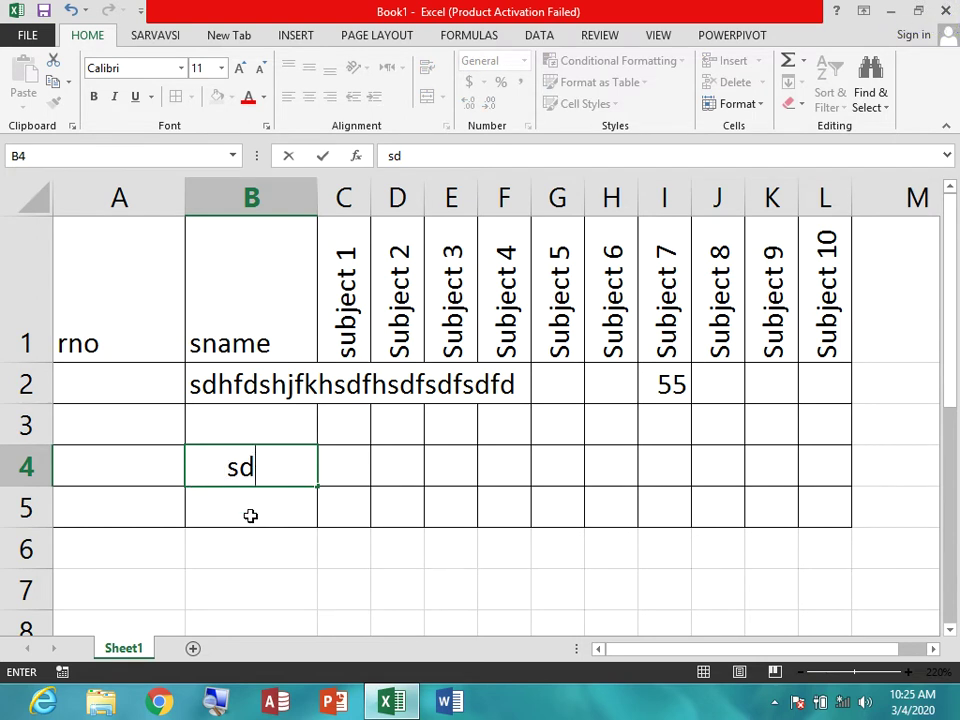
pyautogui.click(251, 514)
# - Decrease and increase the indent of sd in B4, finishing with no indent
pyautogui.click(262, 465)
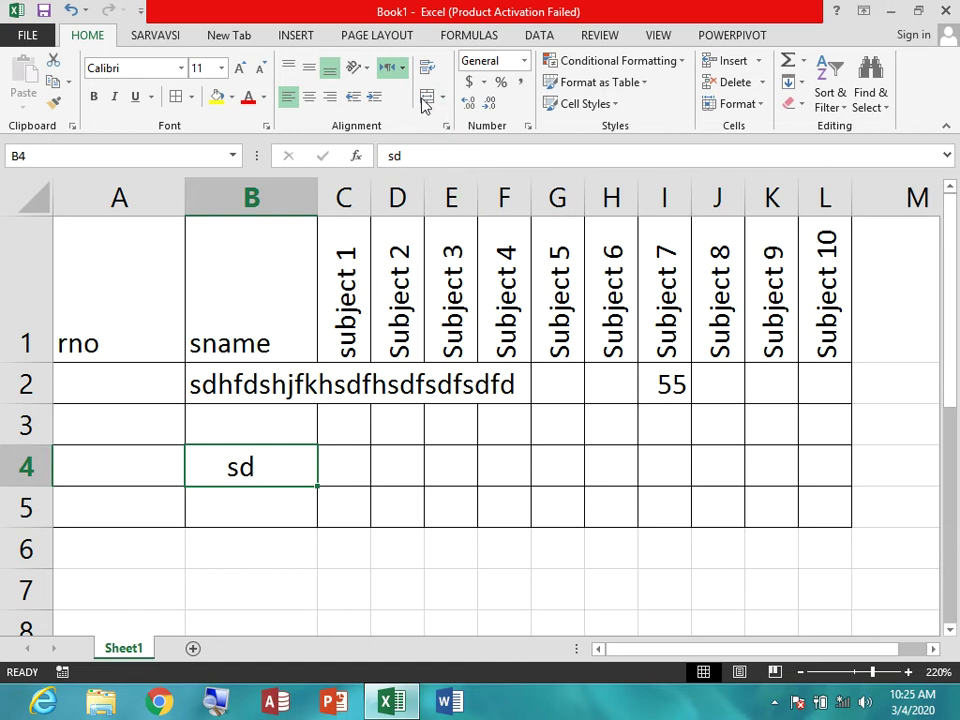
pyautogui.click(352, 100)
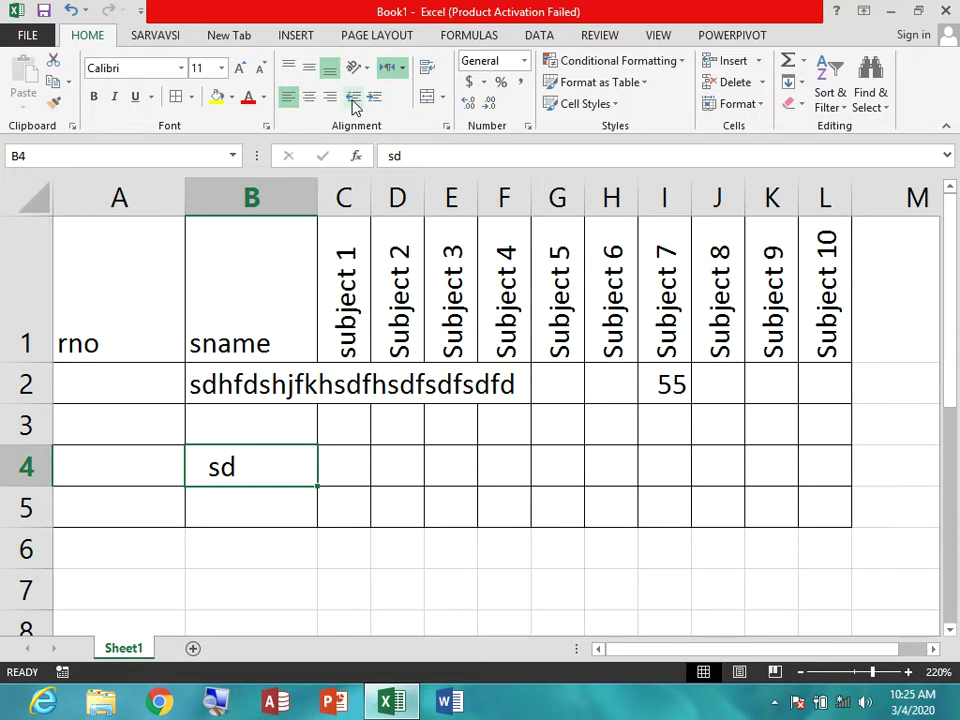
pyautogui.click(353, 100)
pyautogui.click(374, 98)
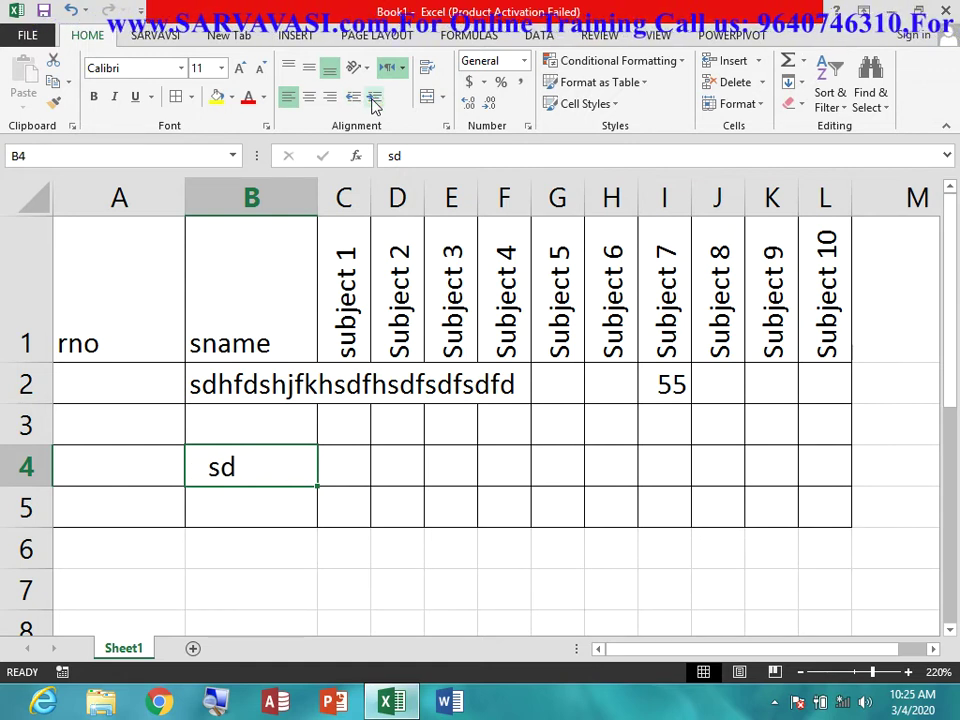
pyautogui.click(373, 98)
pyautogui.click(373, 98)
pyautogui.click(373, 98)
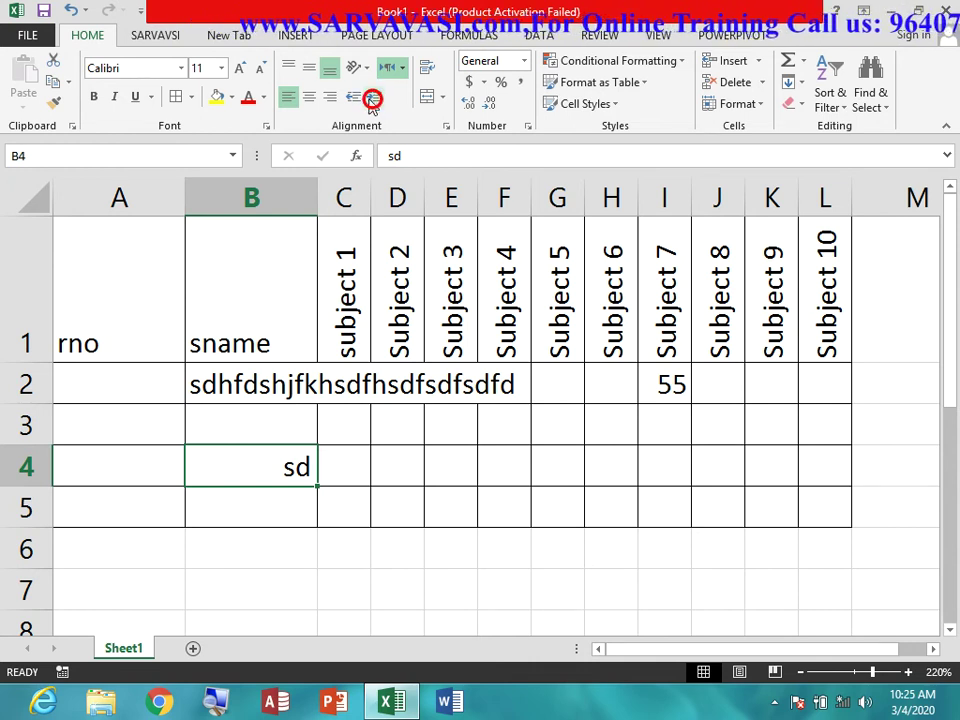
pyautogui.click(364, 99)
pyautogui.click(364, 99)
pyautogui.click(364, 99)
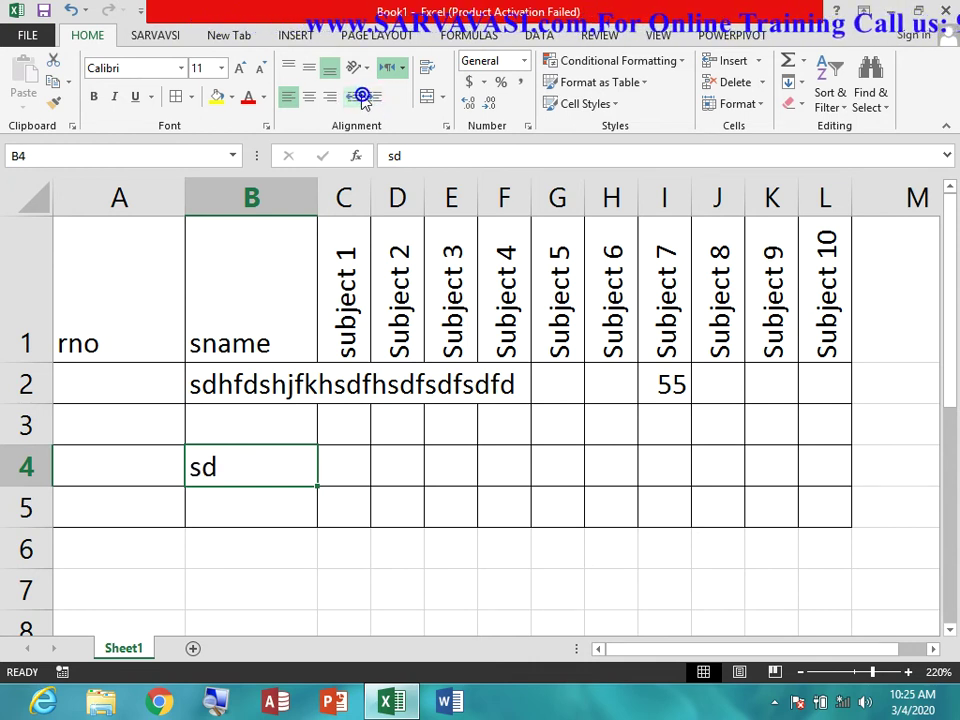
pyautogui.click(364, 99)
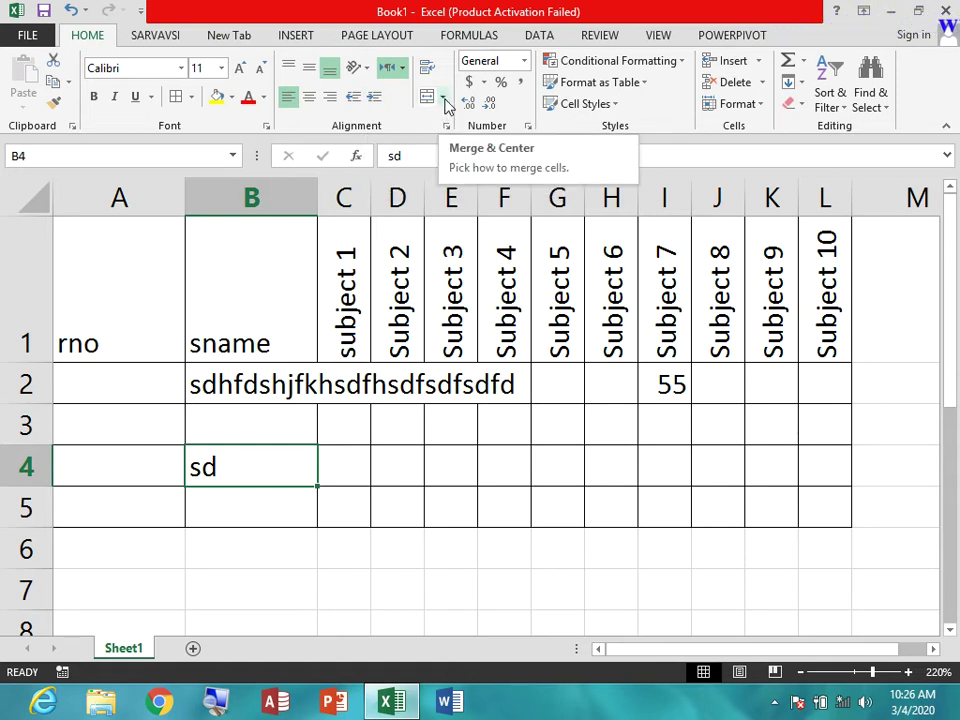
# - Preview Merge & Center options without merging, clear B2's long text, and select row 1
pyautogui.click(445, 104)
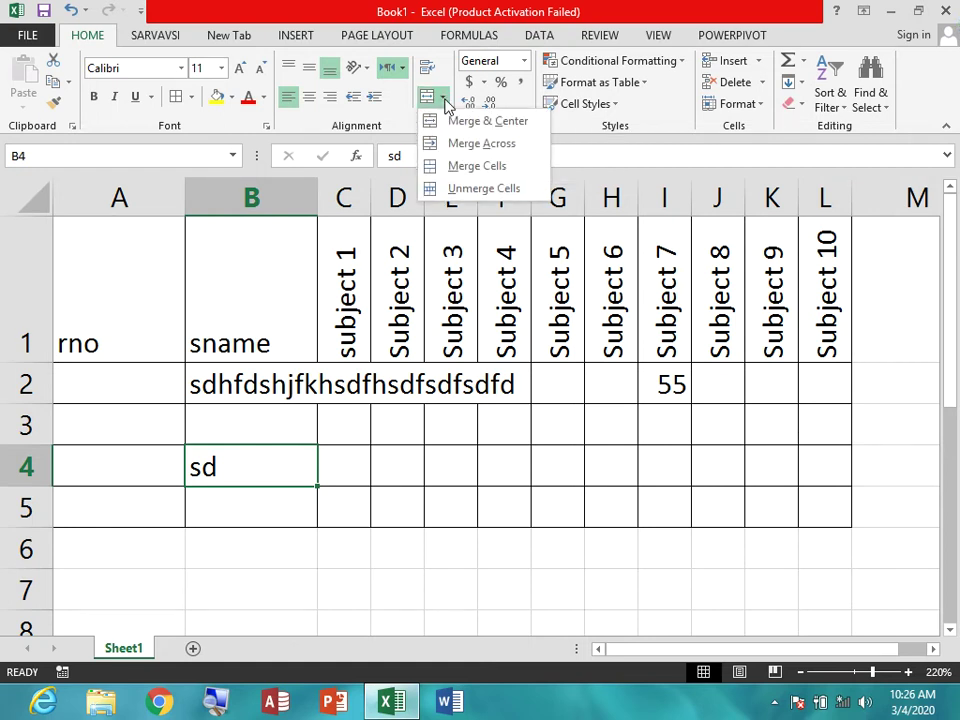
pyautogui.click(427, 377)
pyautogui.click(197, 337)
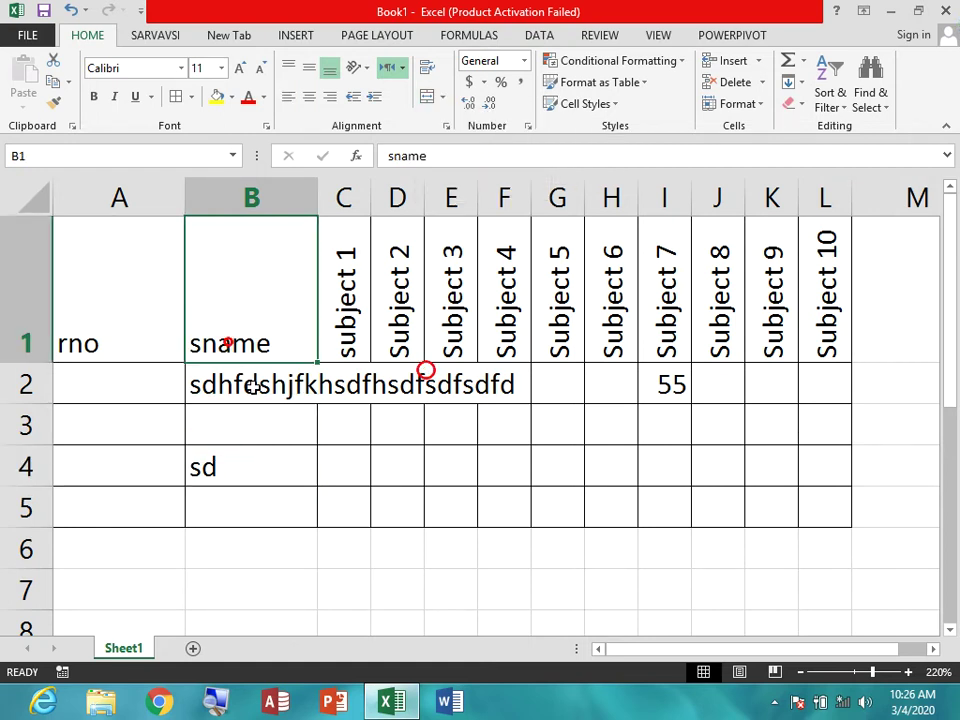
pyautogui.click(253, 387)
pyautogui.press('Delete')
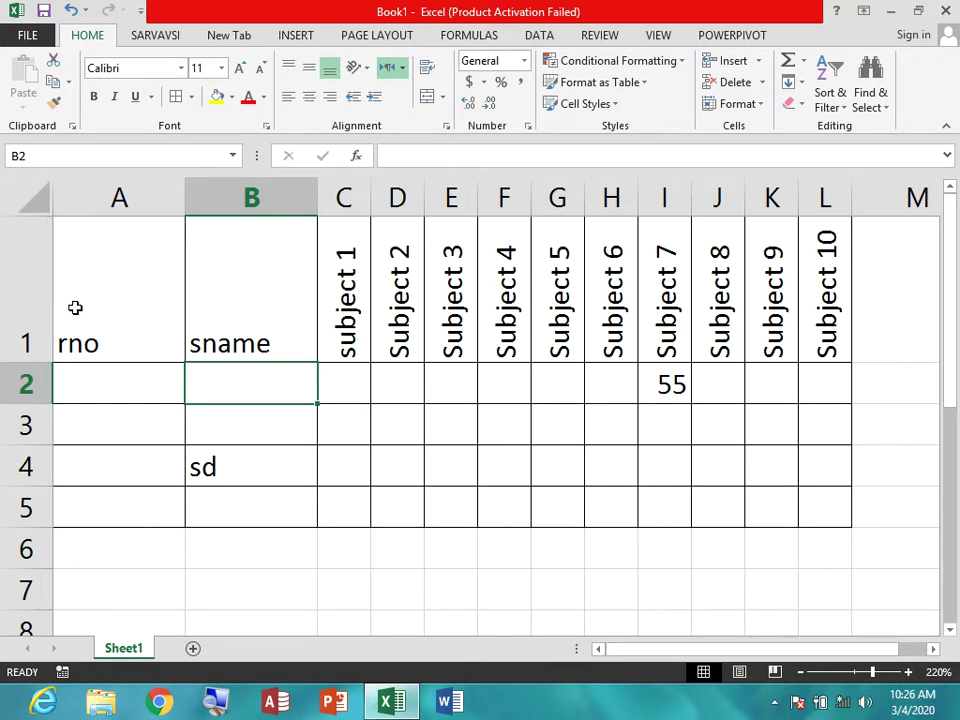
pyautogui.click(28, 292)
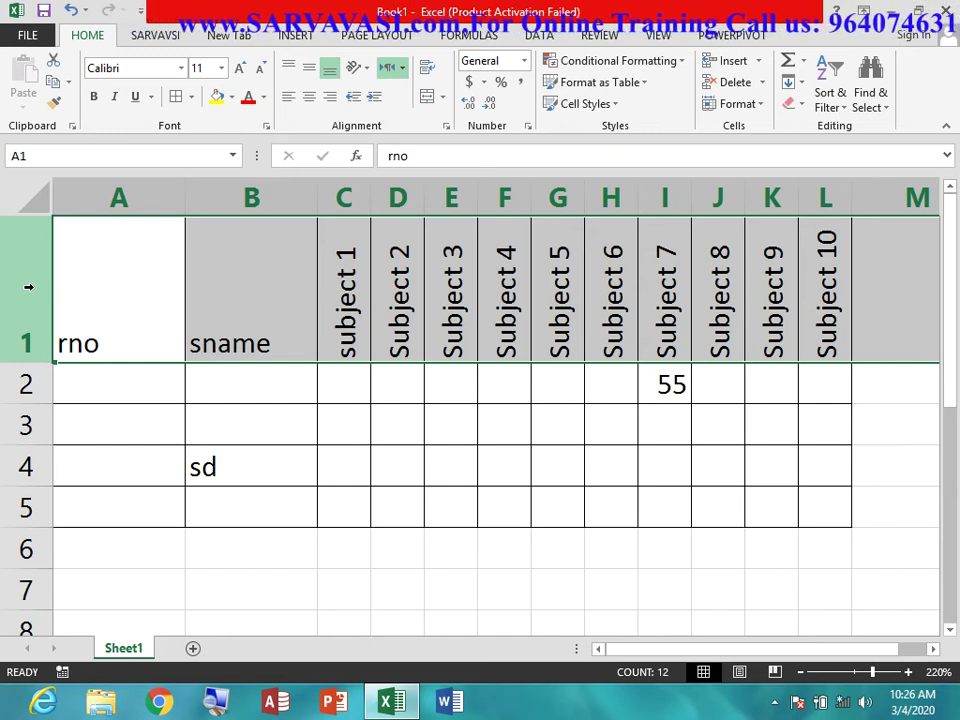
# - Insert a blank row above the header row
pyautogui.rightClick(28, 287)
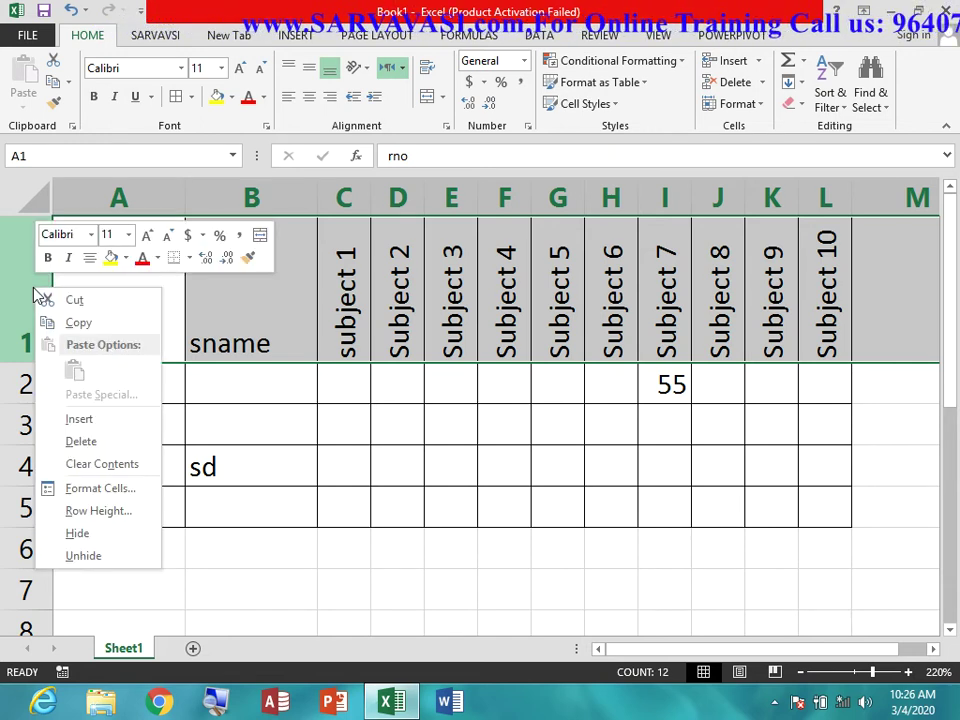
pyautogui.click(113, 426)
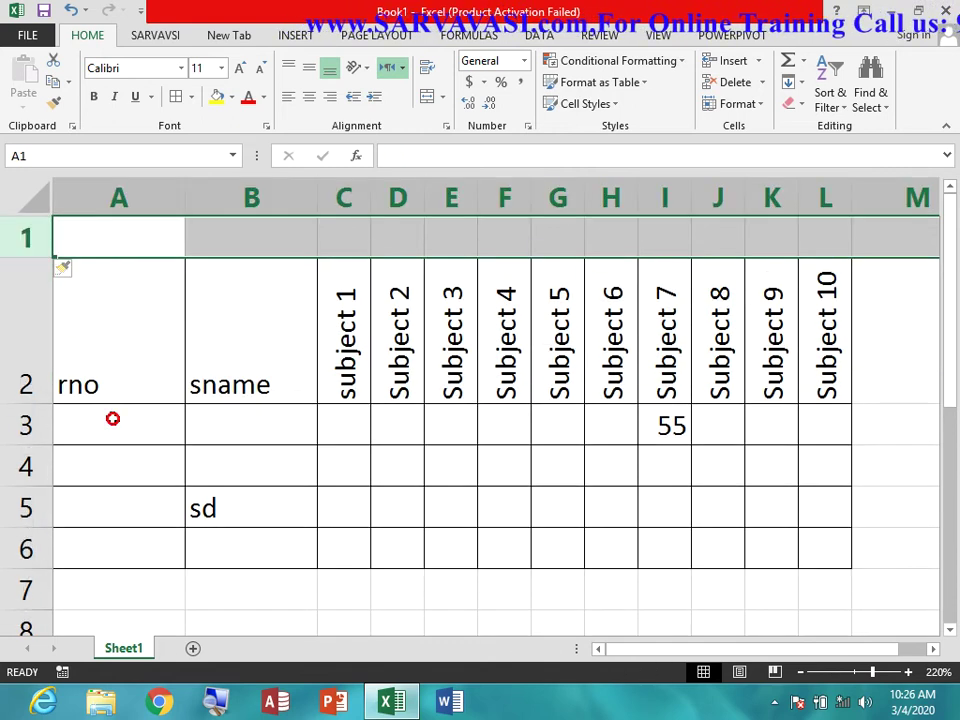
pyautogui.click(251, 390)
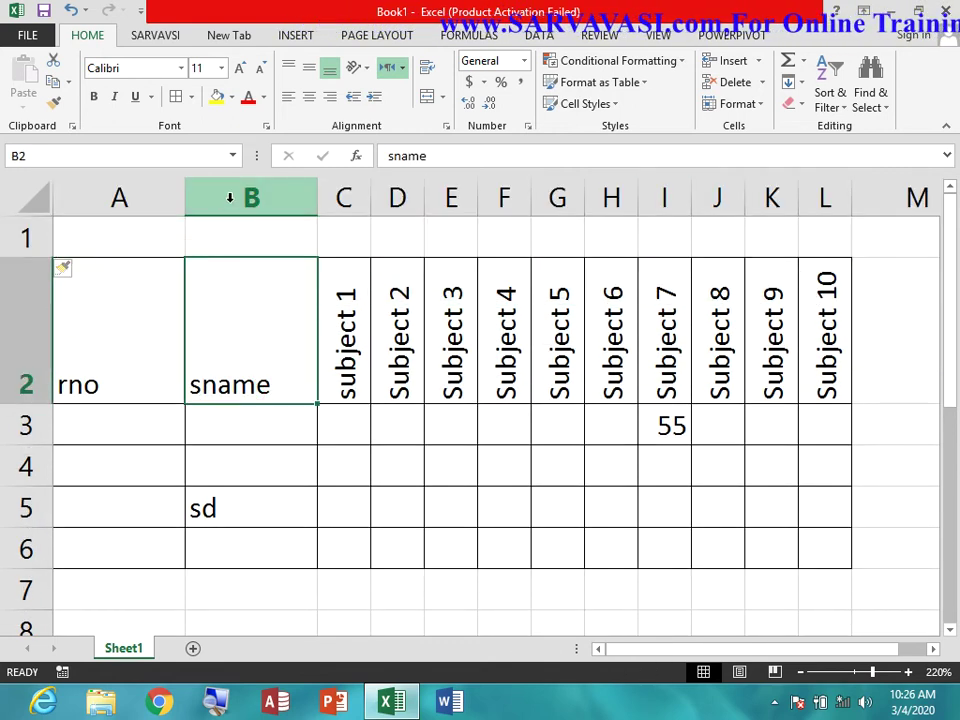
# - Insert an empty column B, delete it again, and select cell A1
pyautogui.click(193, 197)
pyautogui.rightClick(230, 204)
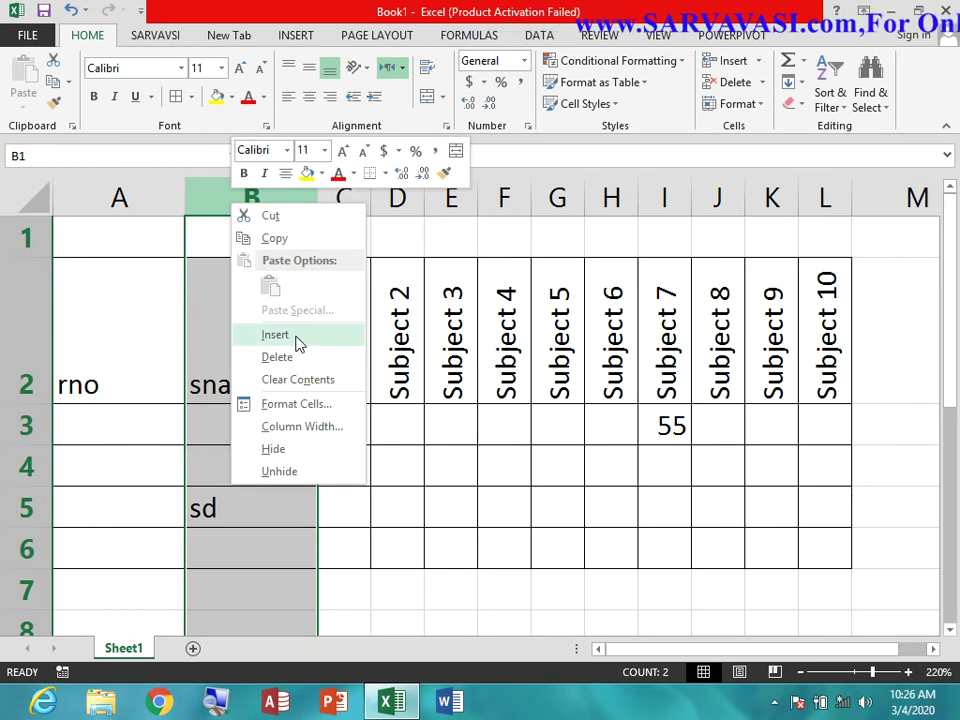
pyautogui.click(276, 335)
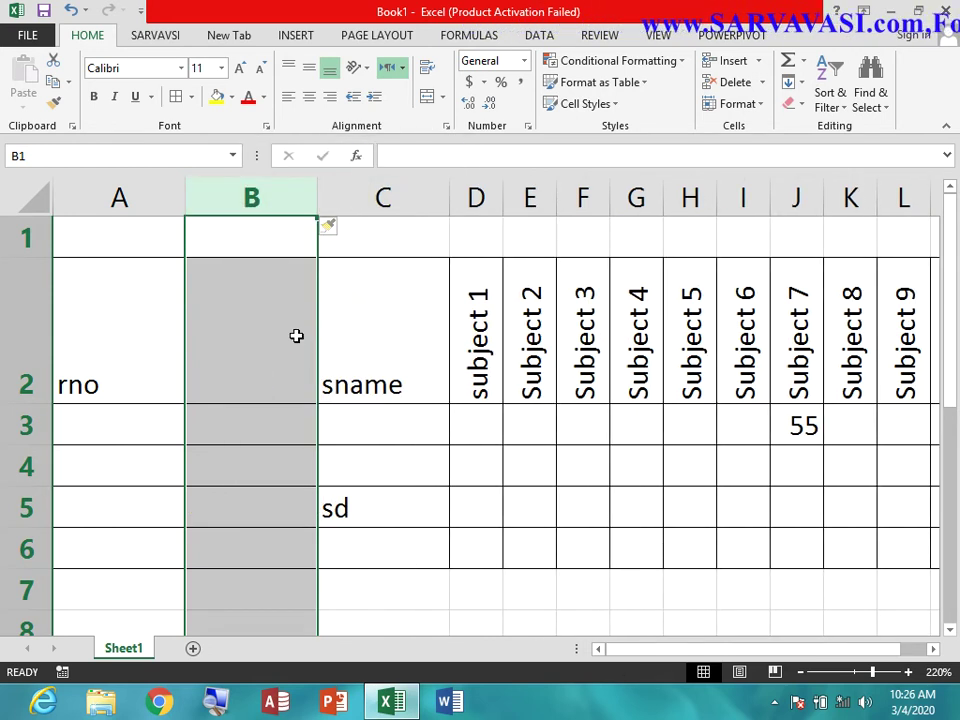
pyautogui.rightClick(252, 197)
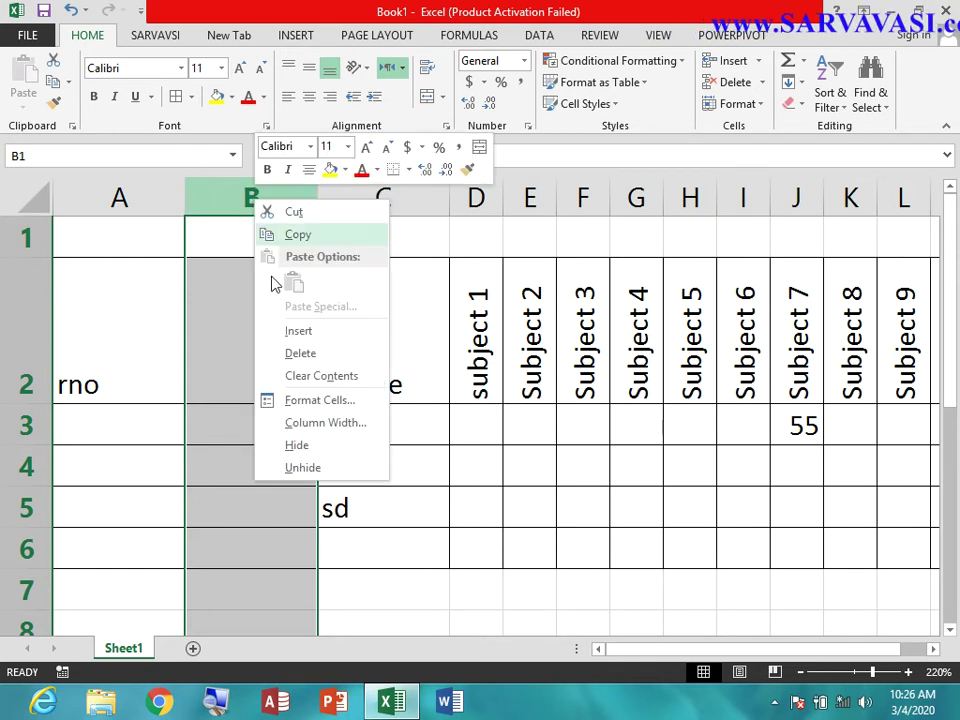
pyautogui.click(320, 354)
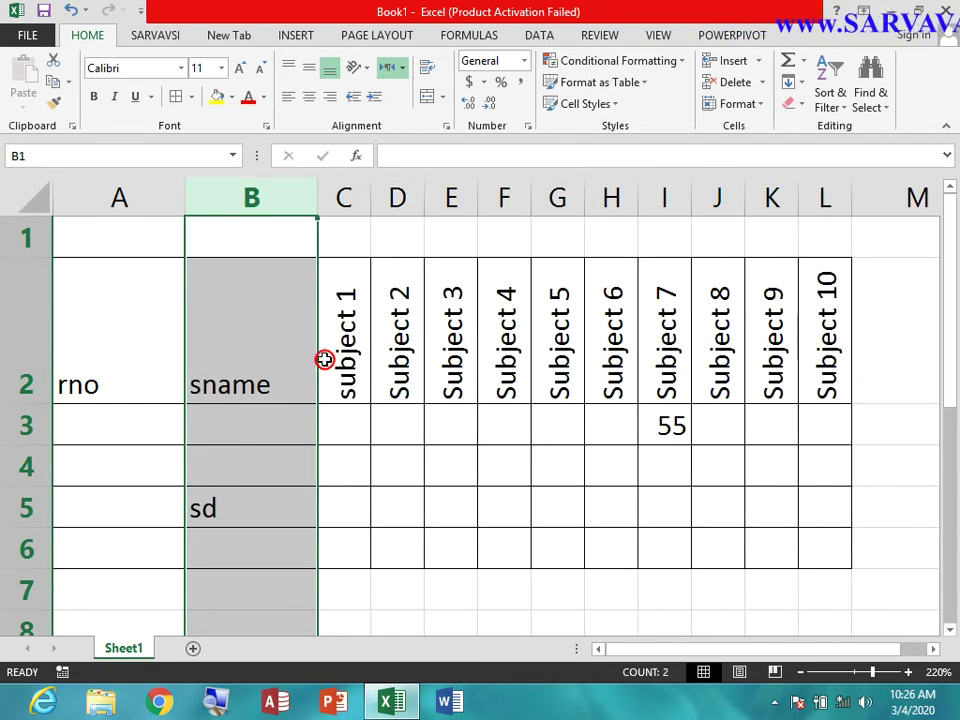
pyautogui.click(336, 307)
pyautogui.click(141, 236)
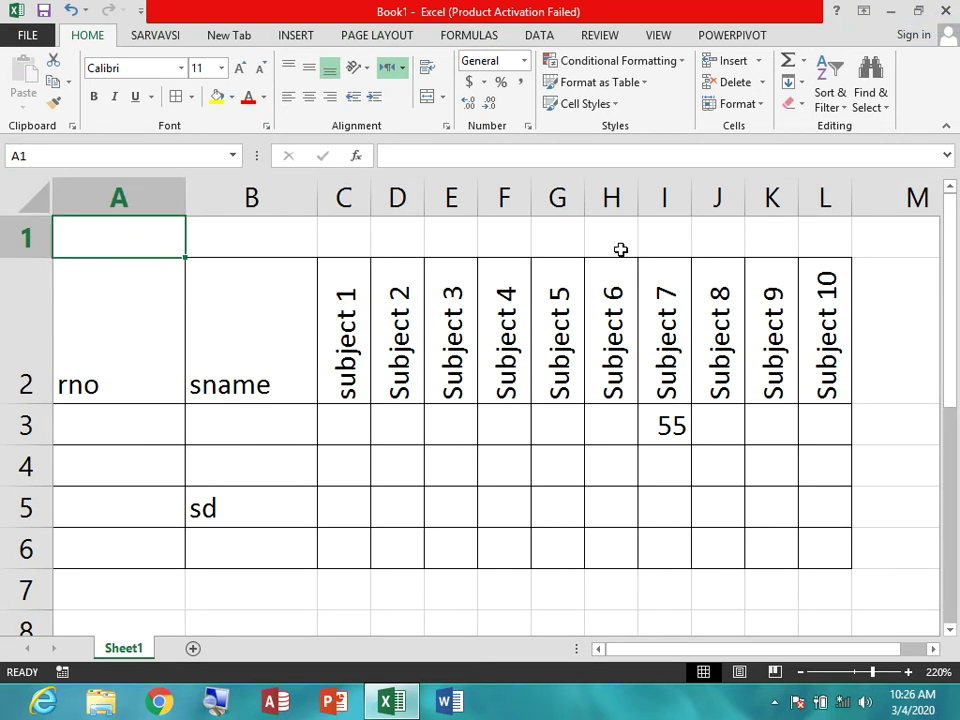
# - Type the title STUDENT MARKS TABLE into cell A1
pyautogui.write('STUDENT')
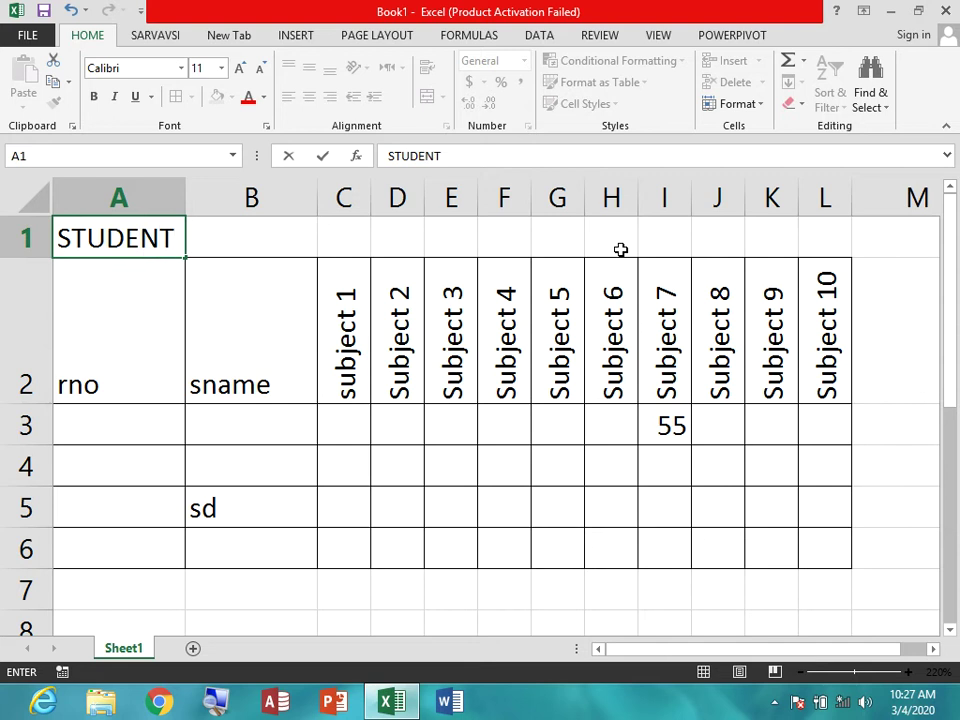
pyautogui.write(' MARKS ')
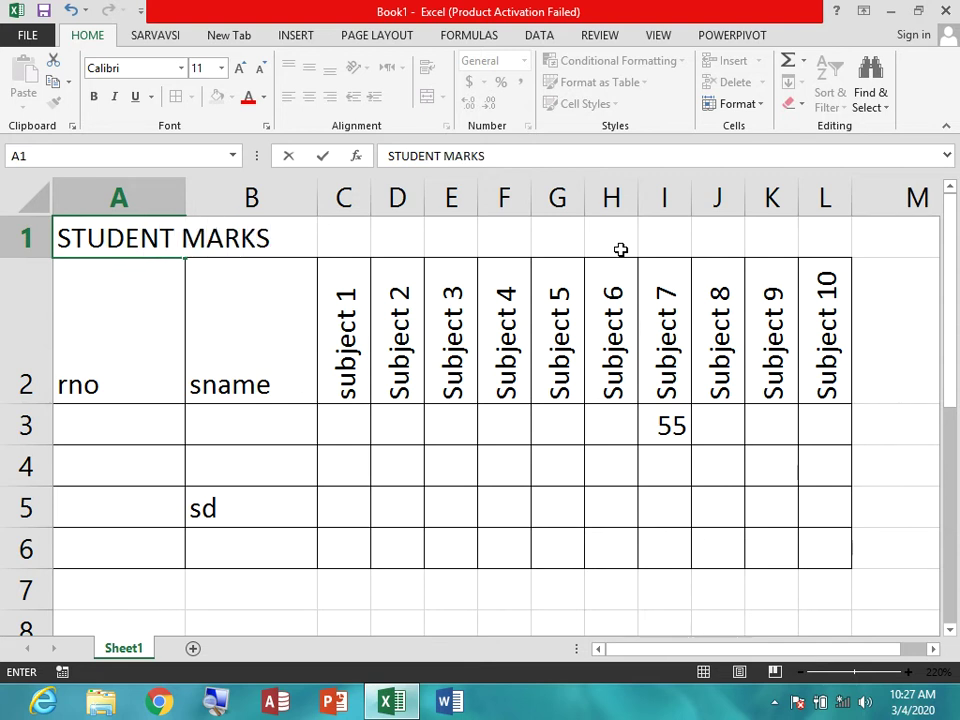
pyautogui.write('TABLE')
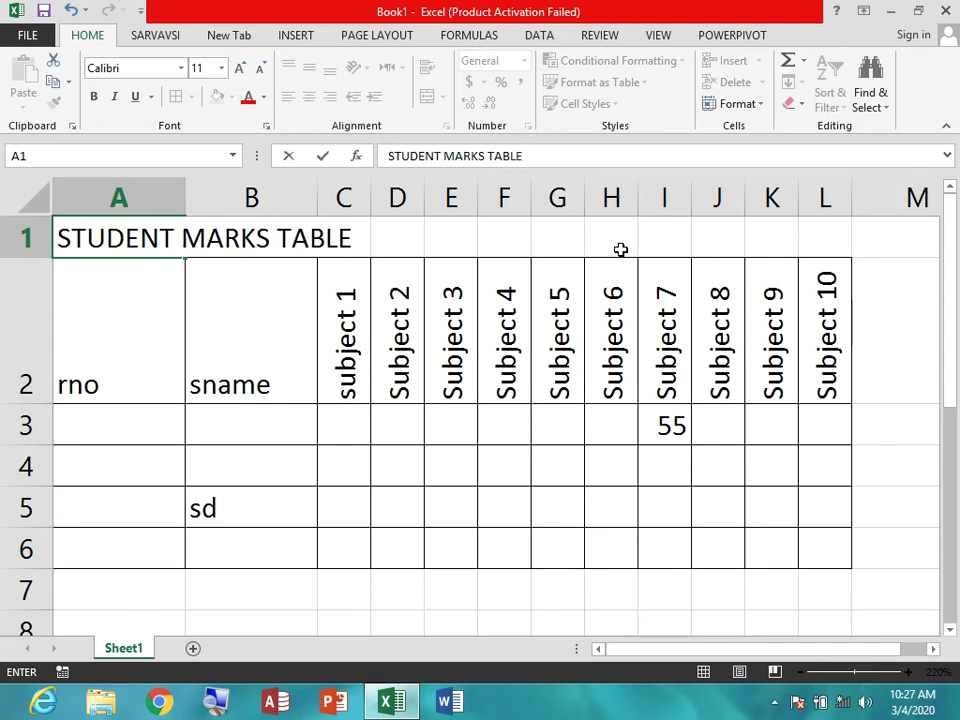
pyautogui.press('Right')
pyautogui.press('Left')
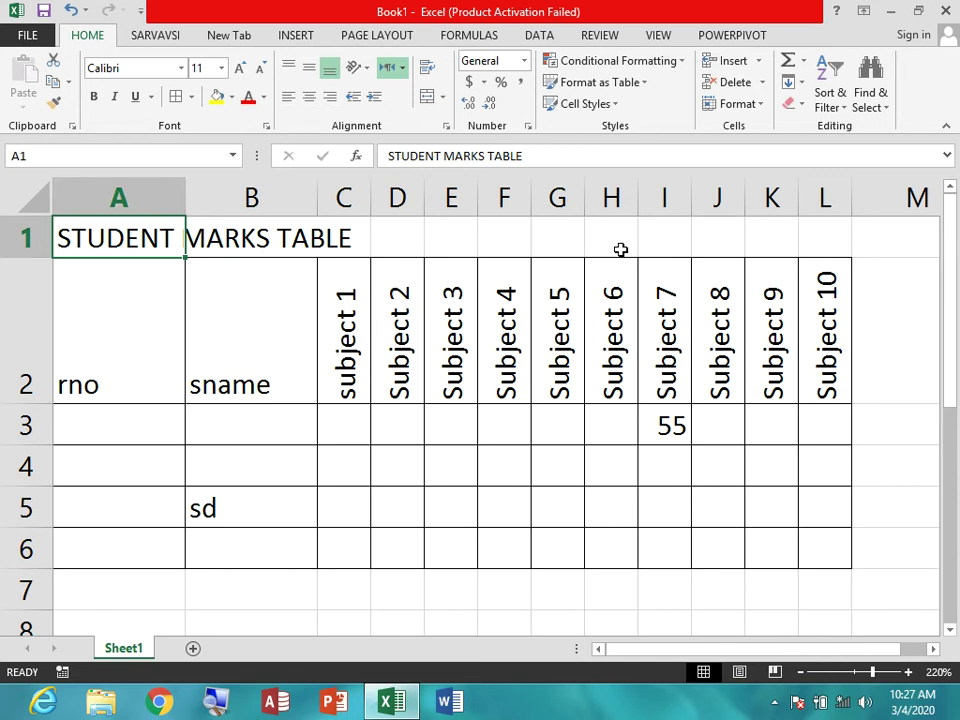
# - Centre the title and merge it across A1:L1
pyautogui.moveTo(147, 240); pyautogui.dragTo(814, 244)
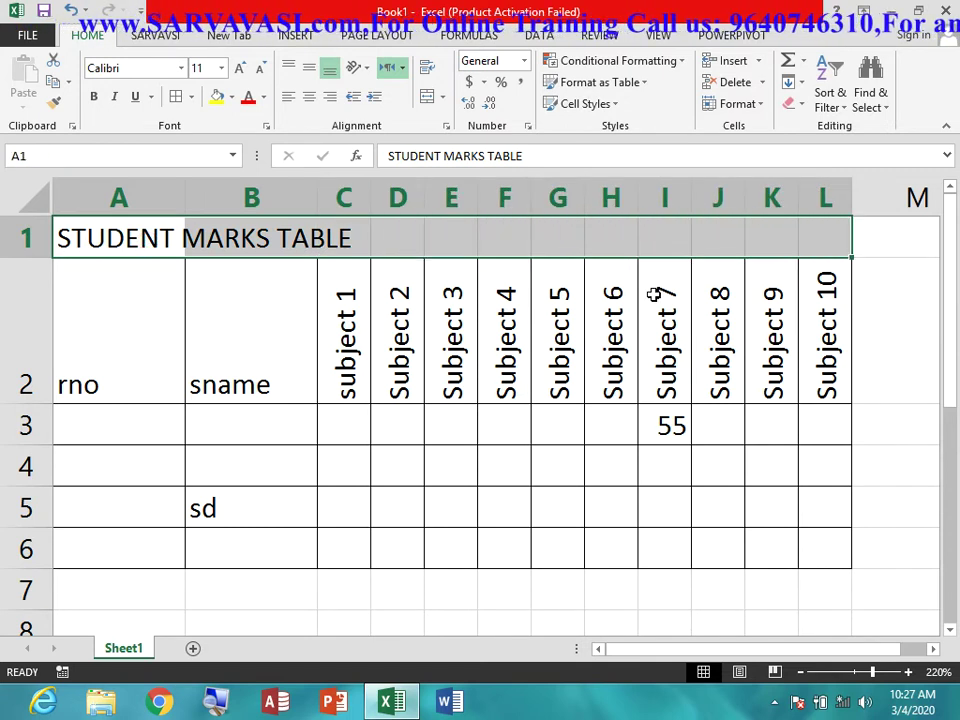
pyautogui.click(170, 232)
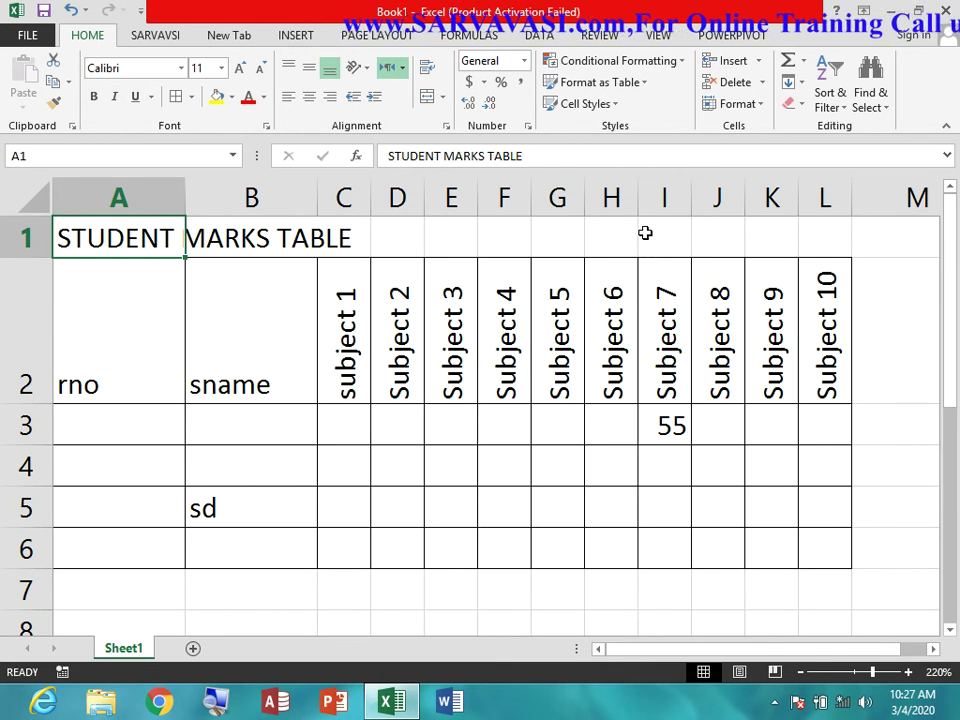
pyautogui.click(303, 96)
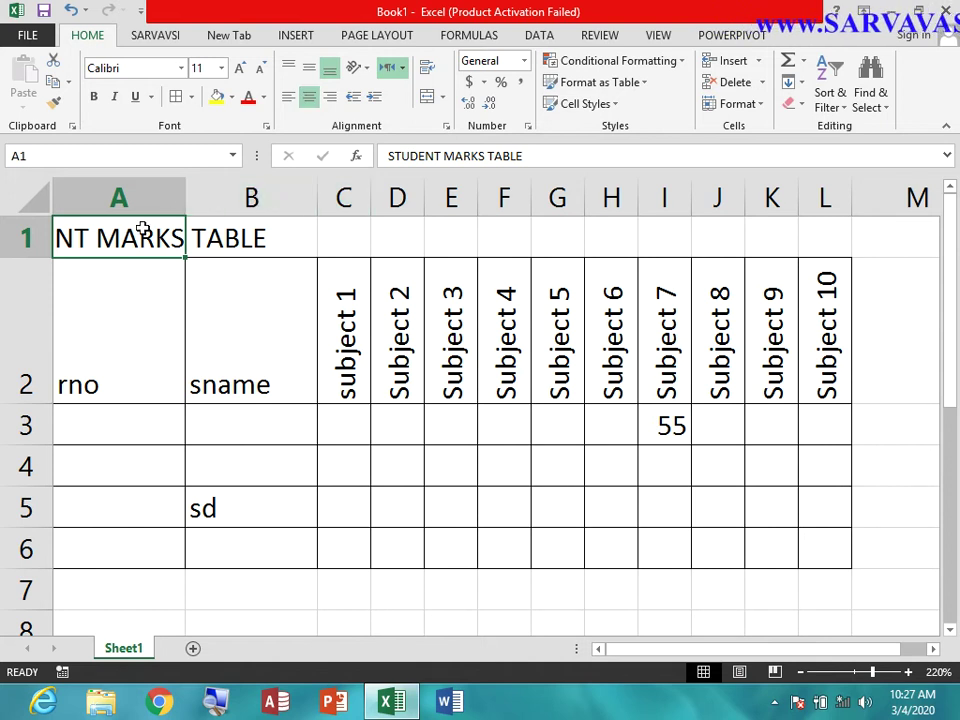
pyautogui.moveTo(143, 236); pyautogui.dragTo(790, 258)
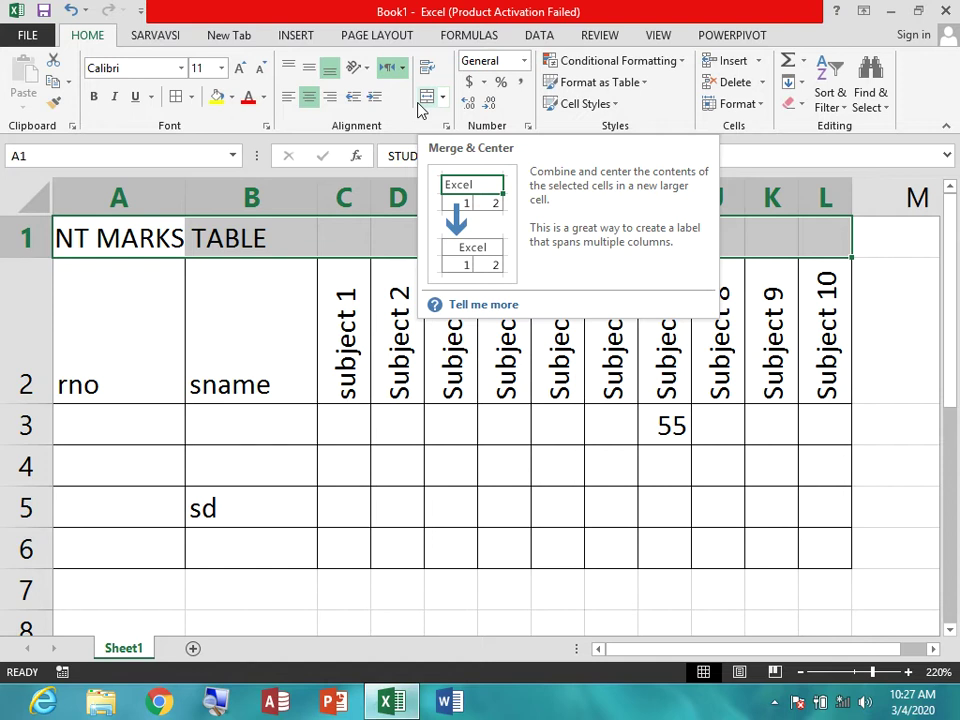
pyautogui.click(424, 107)
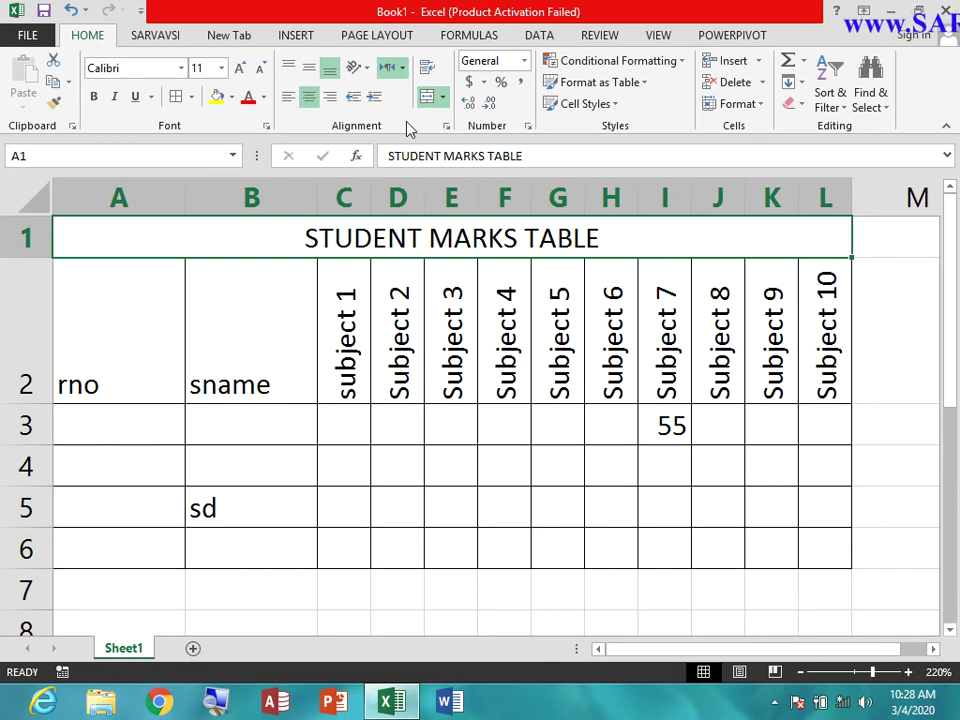
pyautogui.click(443, 98)
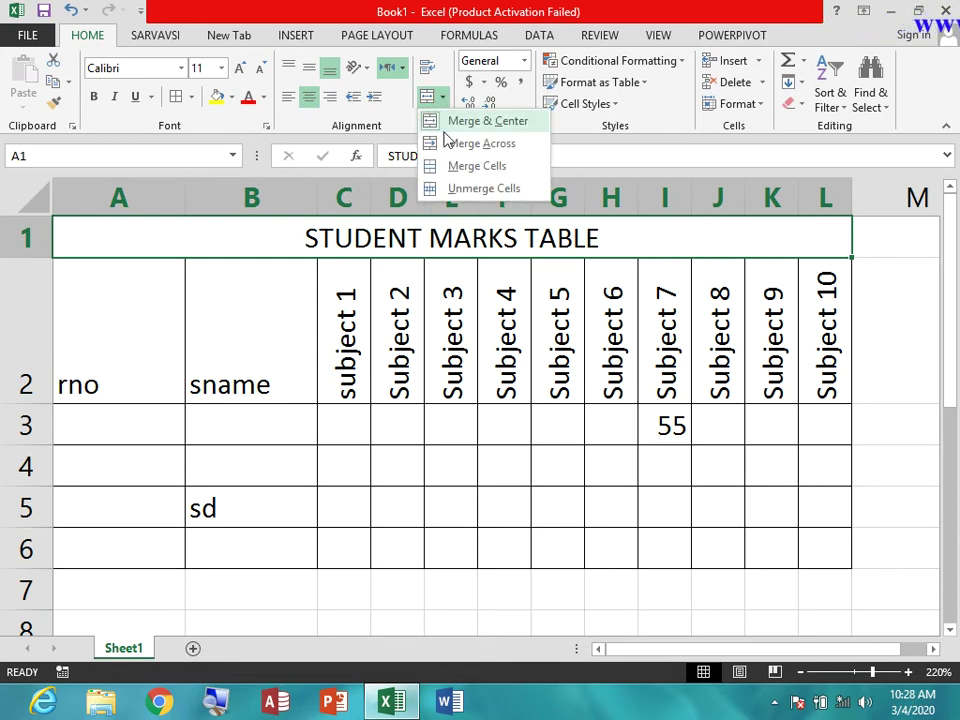
pyautogui.click(474, 190)
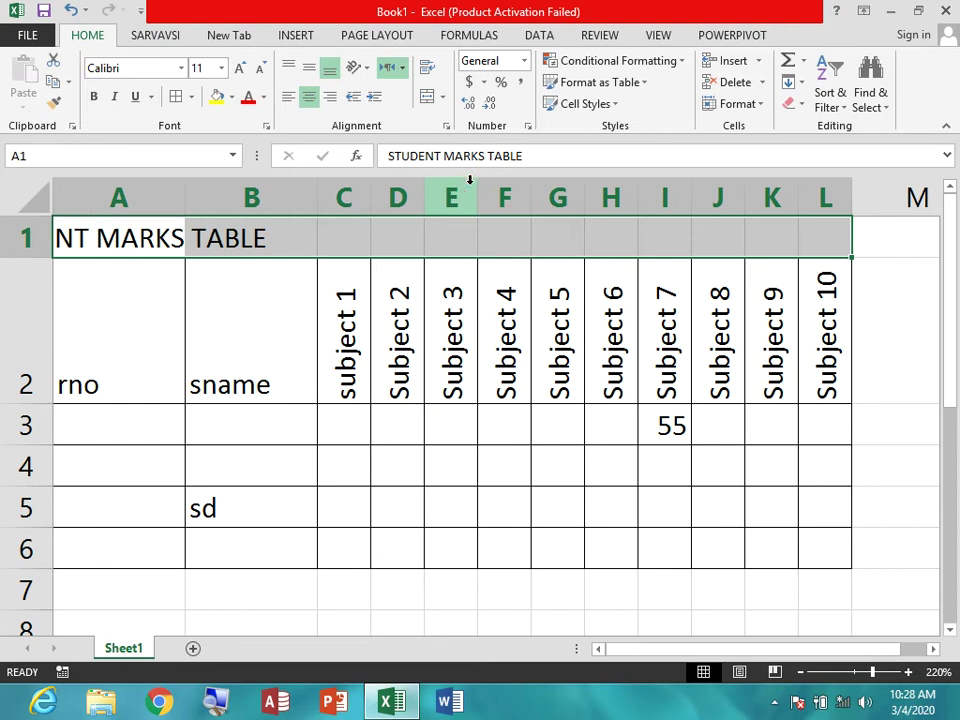
pyautogui.click(638, 242)
pyautogui.click(709, 238)
pyautogui.click(822, 264)
pyautogui.moveTo(130, 237)
pyautogui.mouseDown()
pyautogui.moveTo(419, 227)
pyautogui.moveTo(497, 240)
pyautogui.mouseUp()
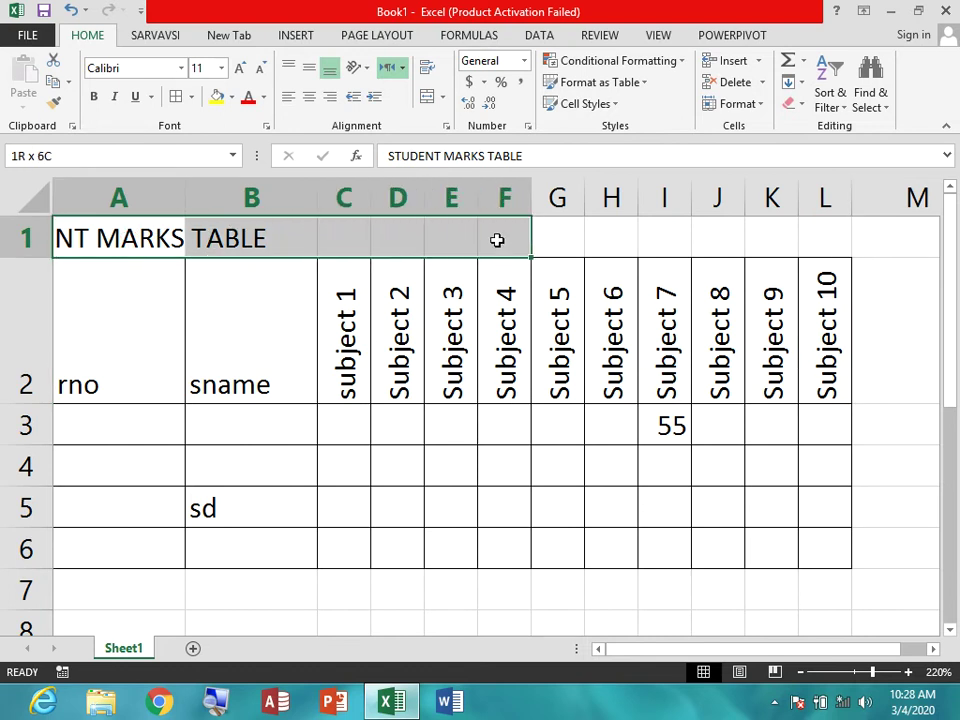
pyautogui.click(441, 99)
pyautogui.click(446, 124)
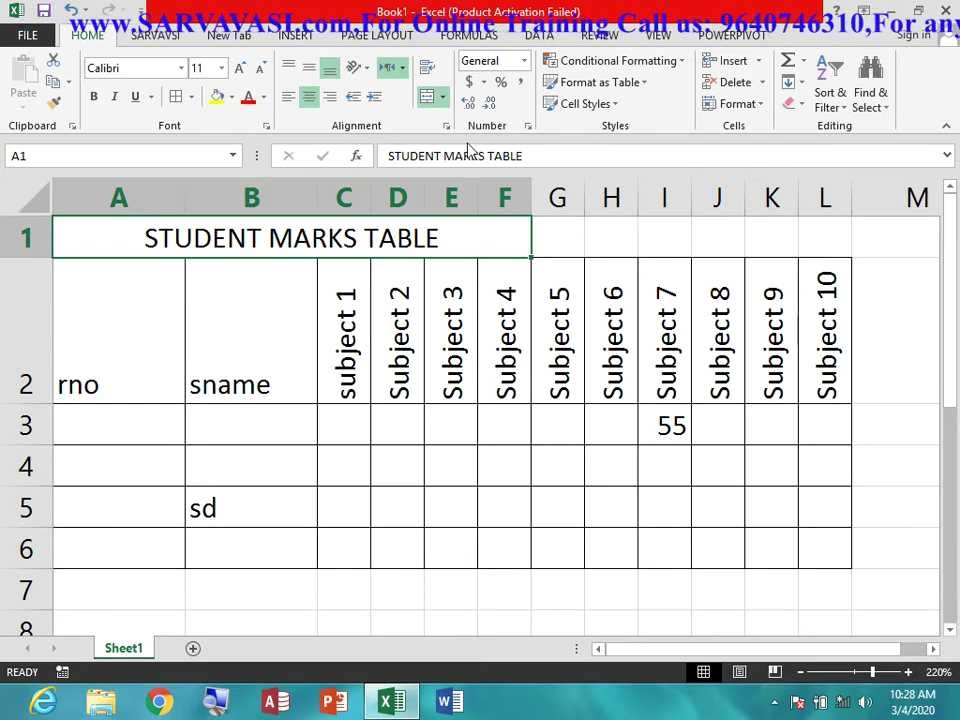
pyautogui.click(447, 99)
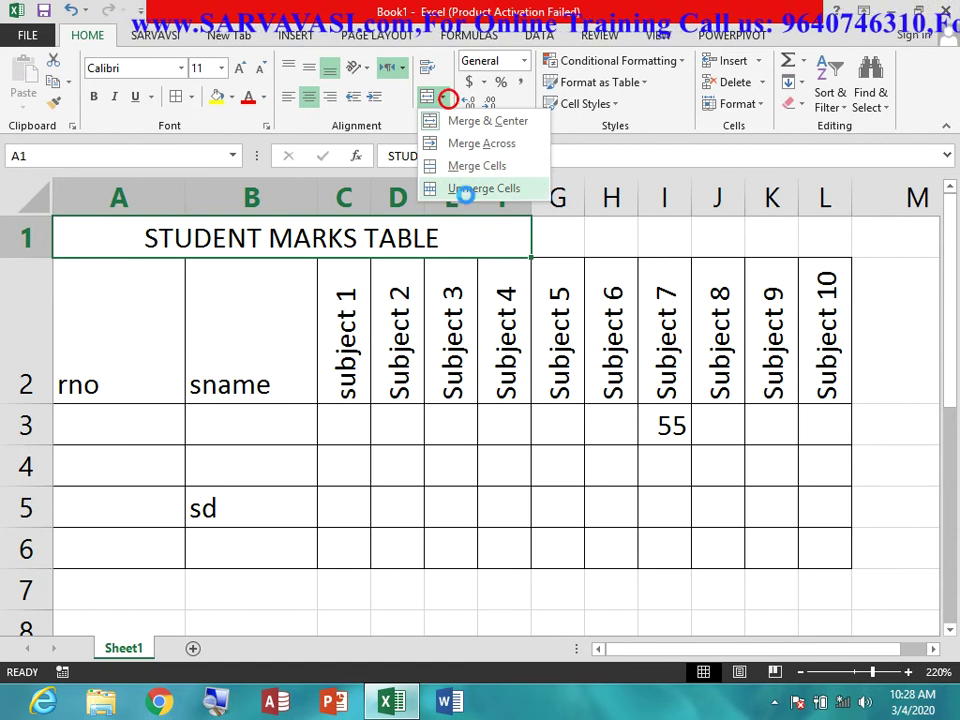
pyautogui.click(465, 189)
pyautogui.click(362, 322)
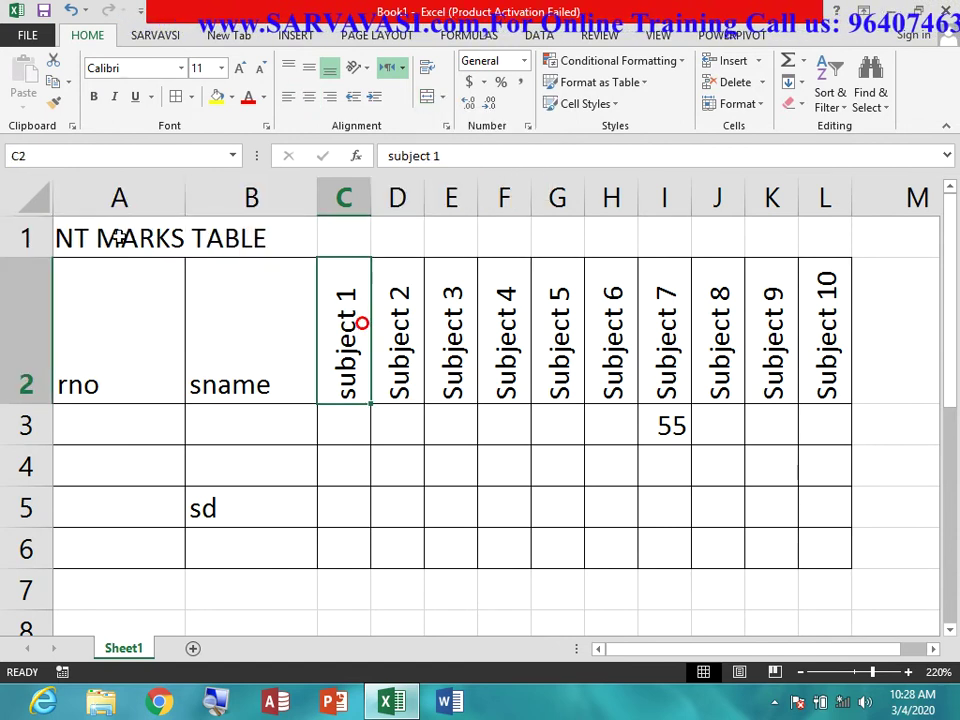
pyautogui.moveTo(118, 237); pyautogui.dragTo(819, 238)
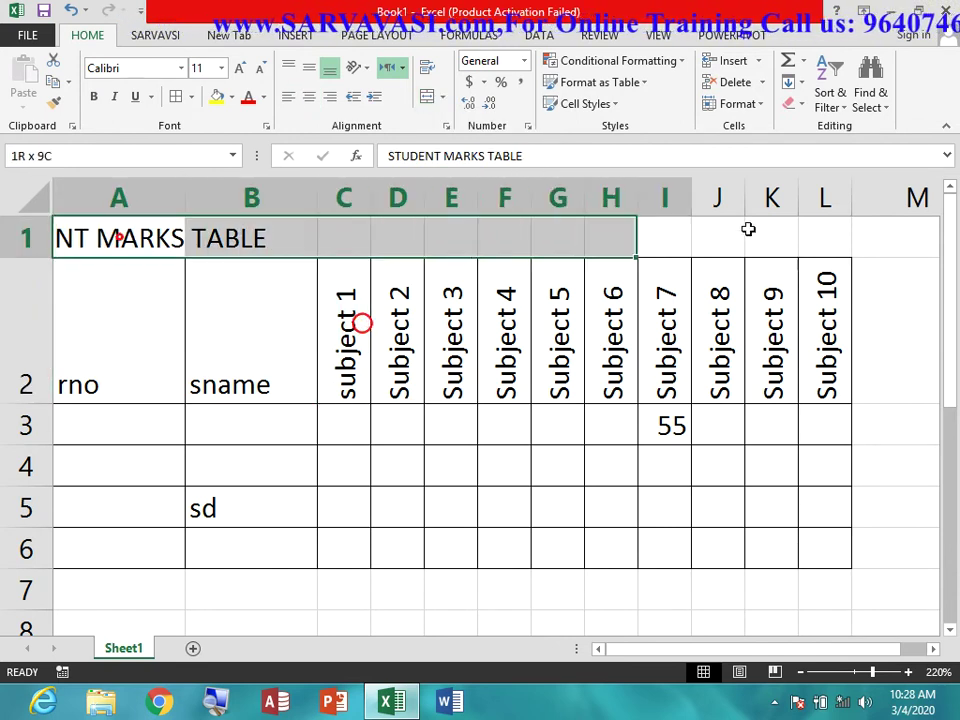
pyautogui.click(443, 98)
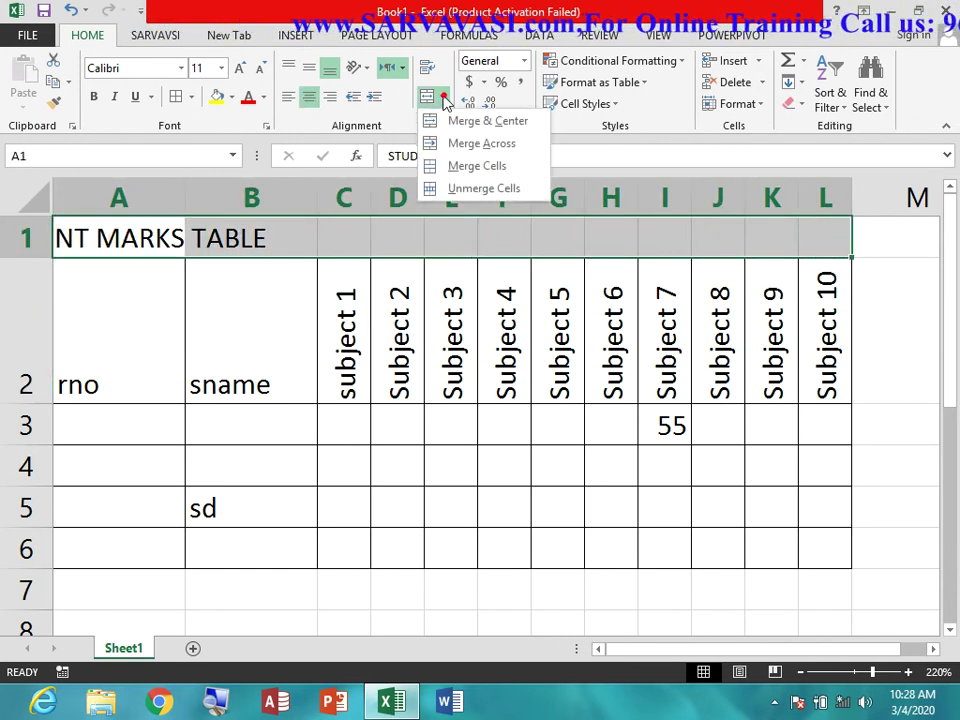
pyautogui.click(497, 151)
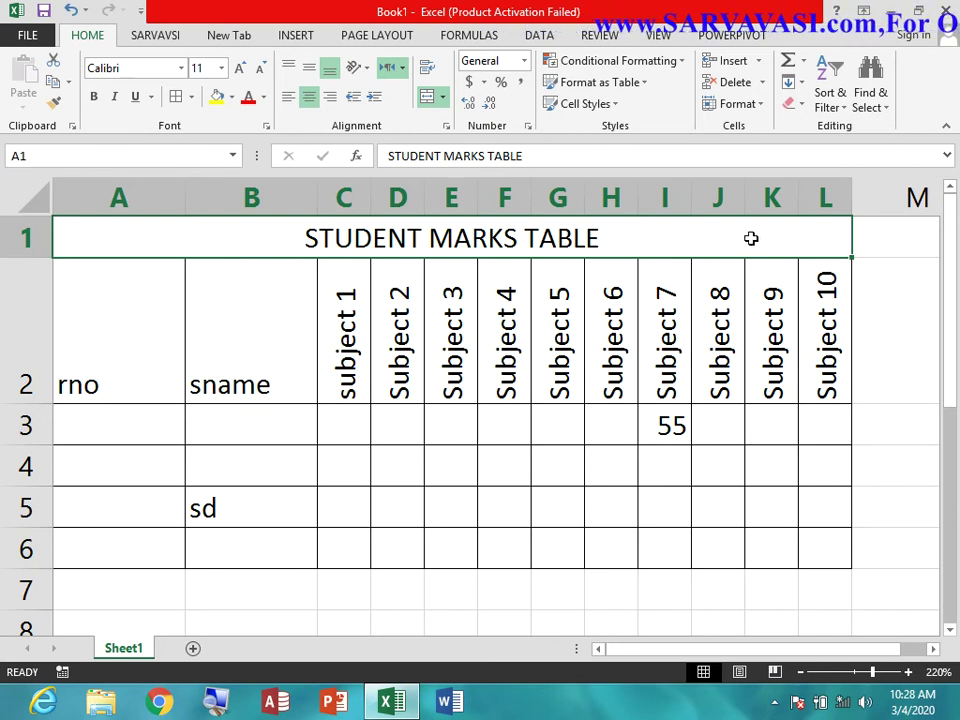
pyautogui.click(290, 98)
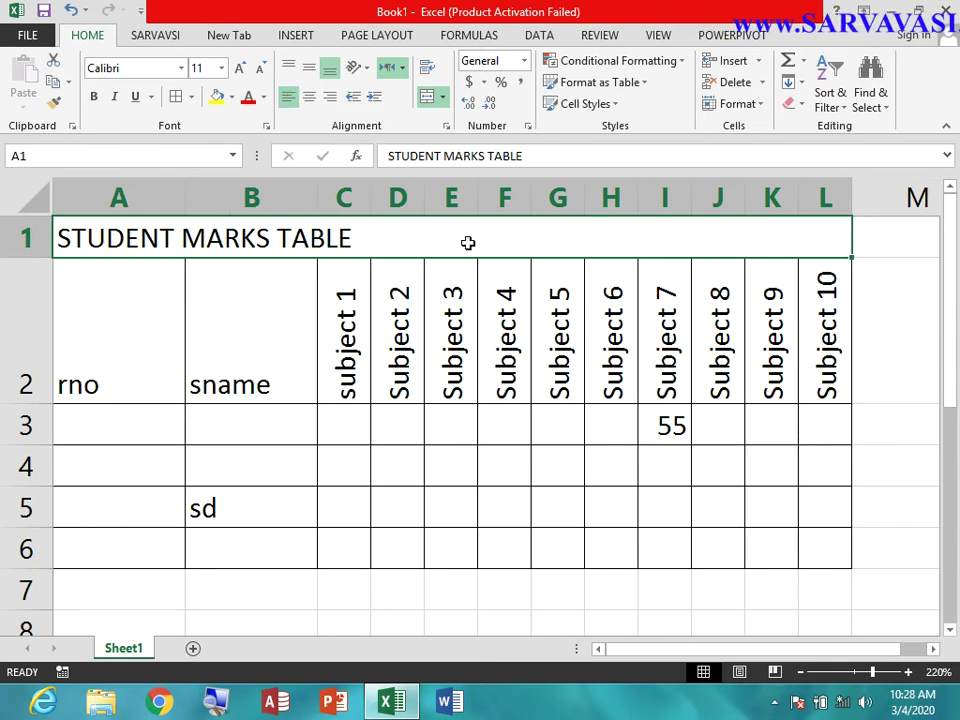
pyautogui.click(442, 97)
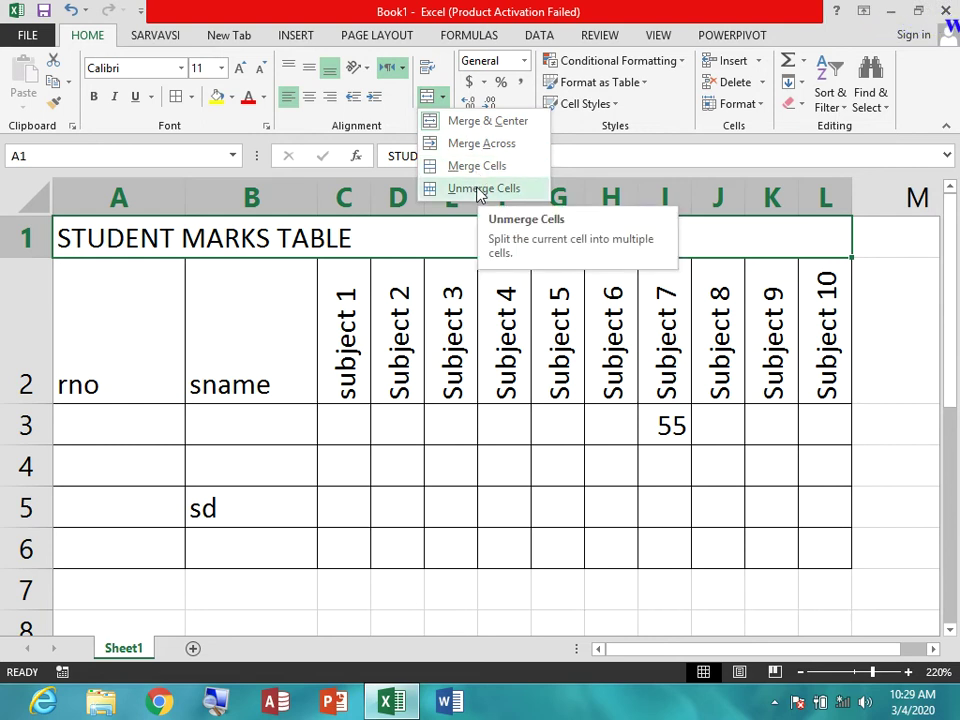
pyautogui.click(498, 128)
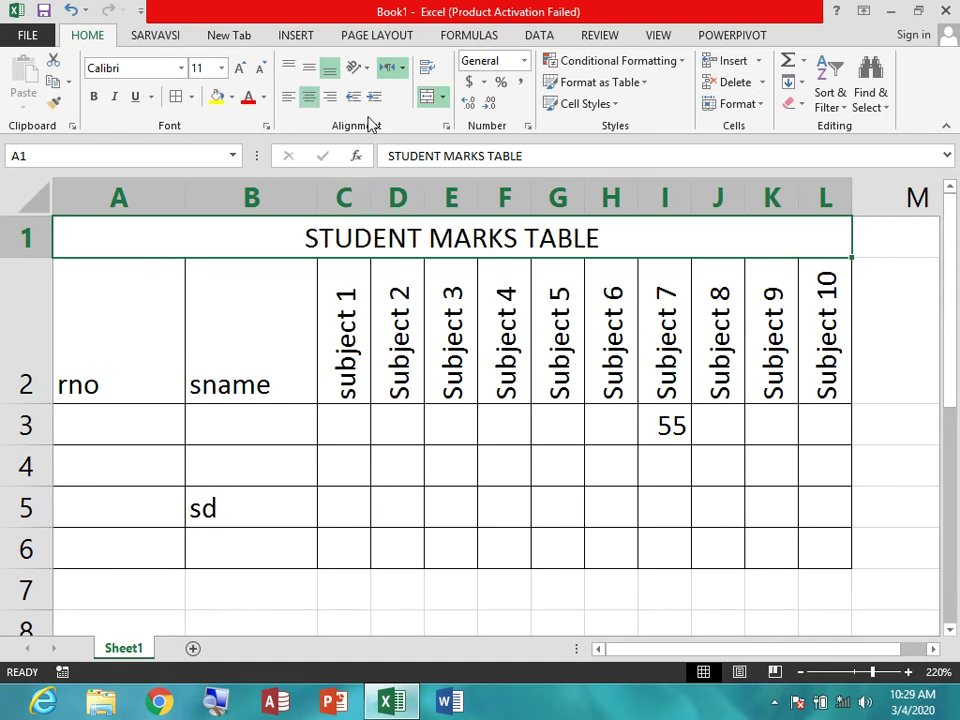
# - Widen column B to about 19.43 and open B2's Format Cells alignment settings
pyautogui.click(448, 133)
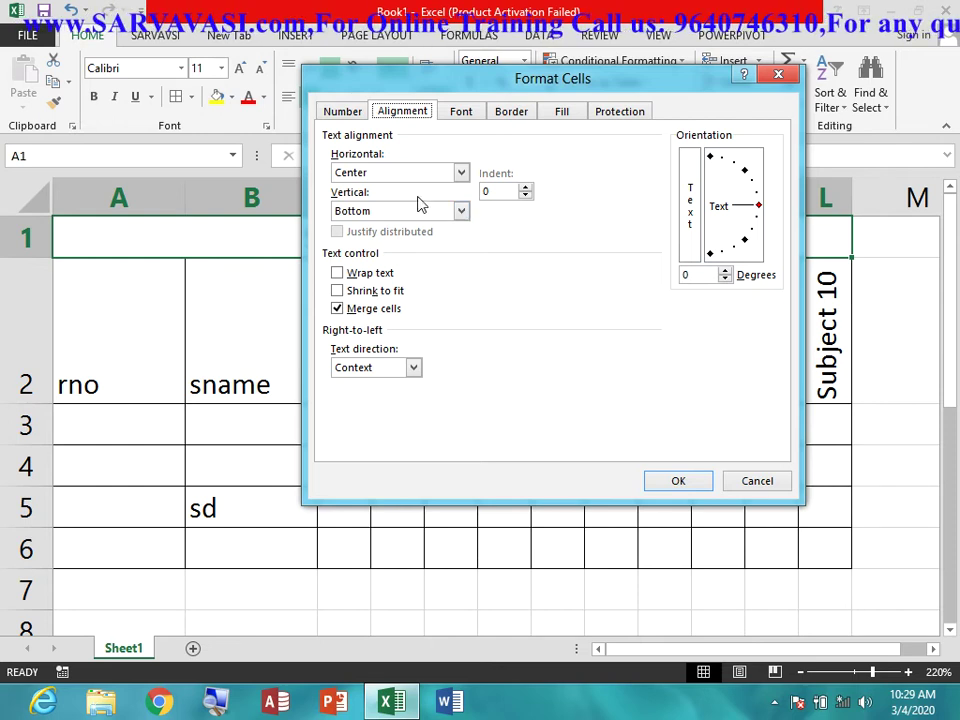
pyautogui.click(763, 480)
pyautogui.click(259, 317)
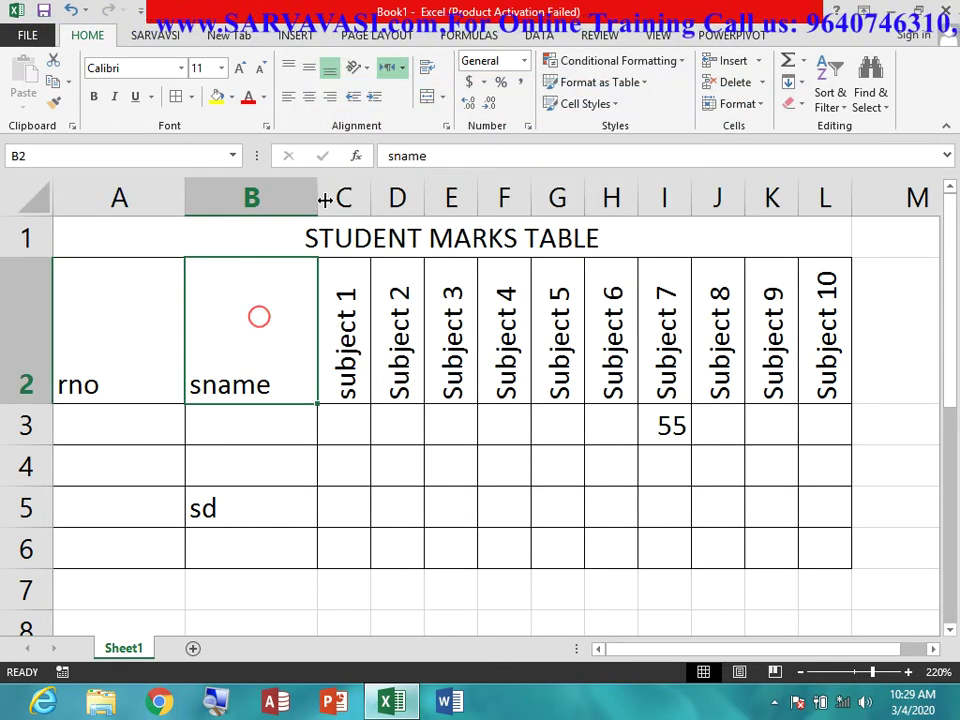
pyautogui.click(339, 197)
pyautogui.click(256, 324)
pyautogui.moveTo(316, 197); pyautogui.dragTo(474, 189)
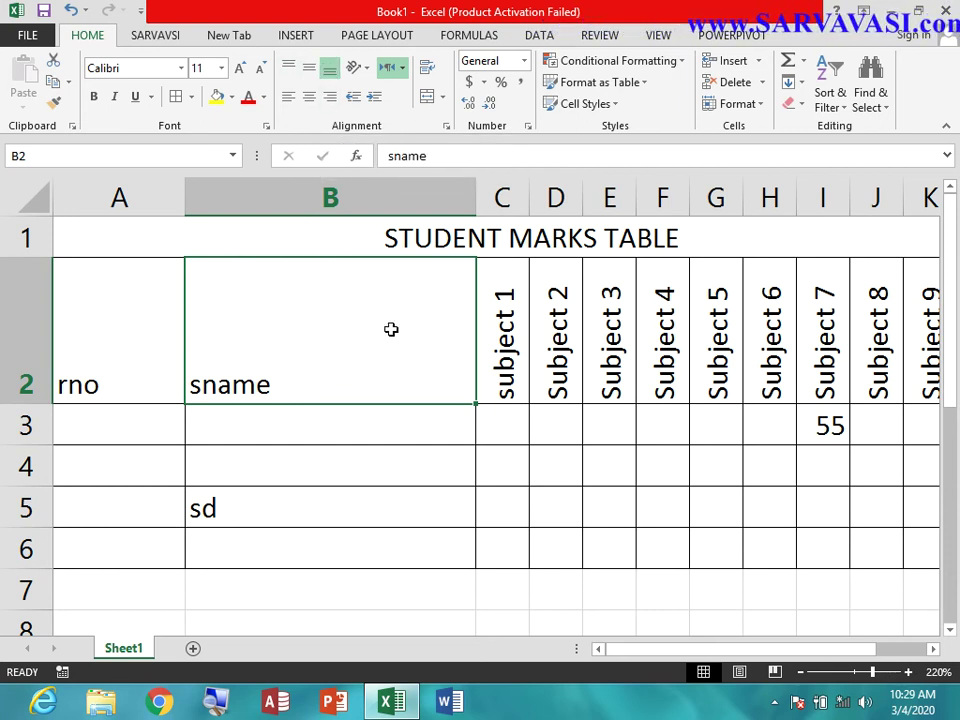
pyautogui.click(447, 128)
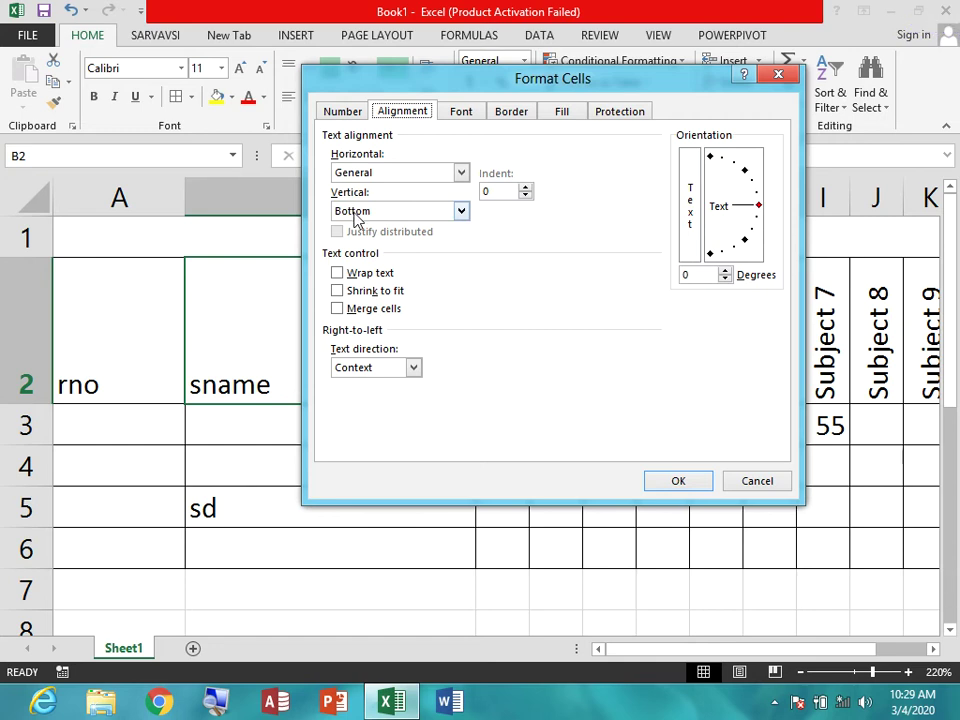
# - Set B2's horizontal and vertical alignment both to Center
pyautogui.click(423, 172)
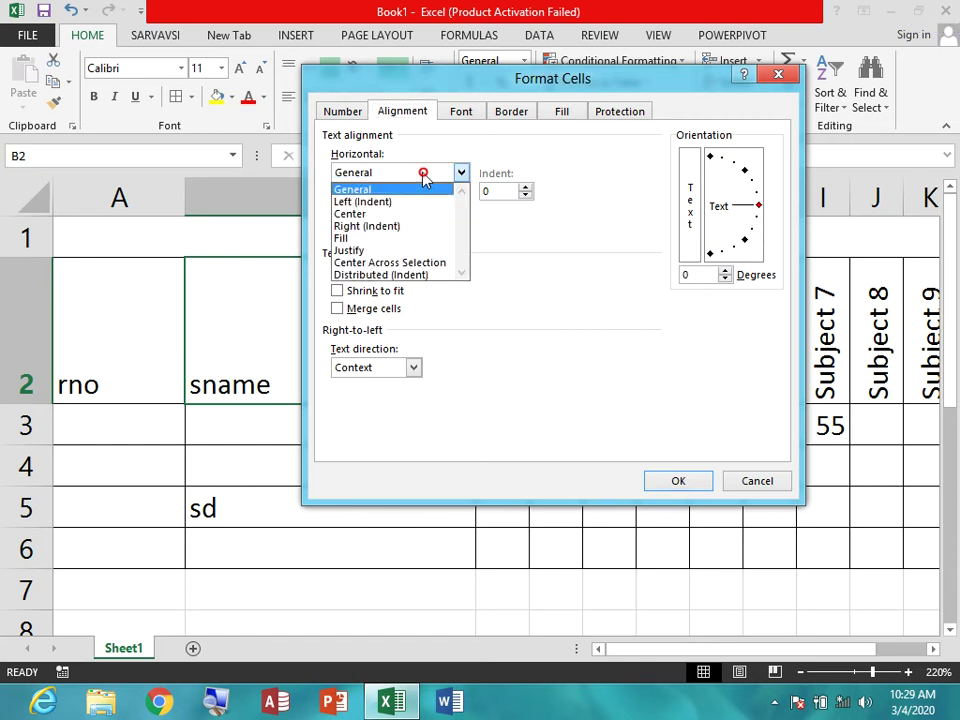
pyautogui.click(380, 214)
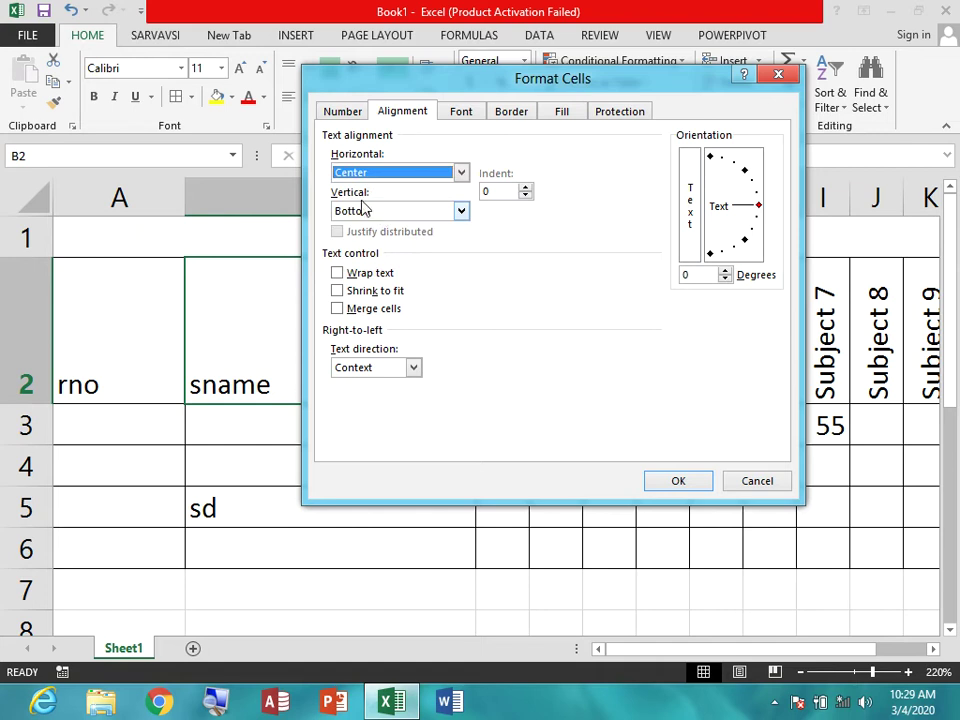
pyautogui.click(374, 214)
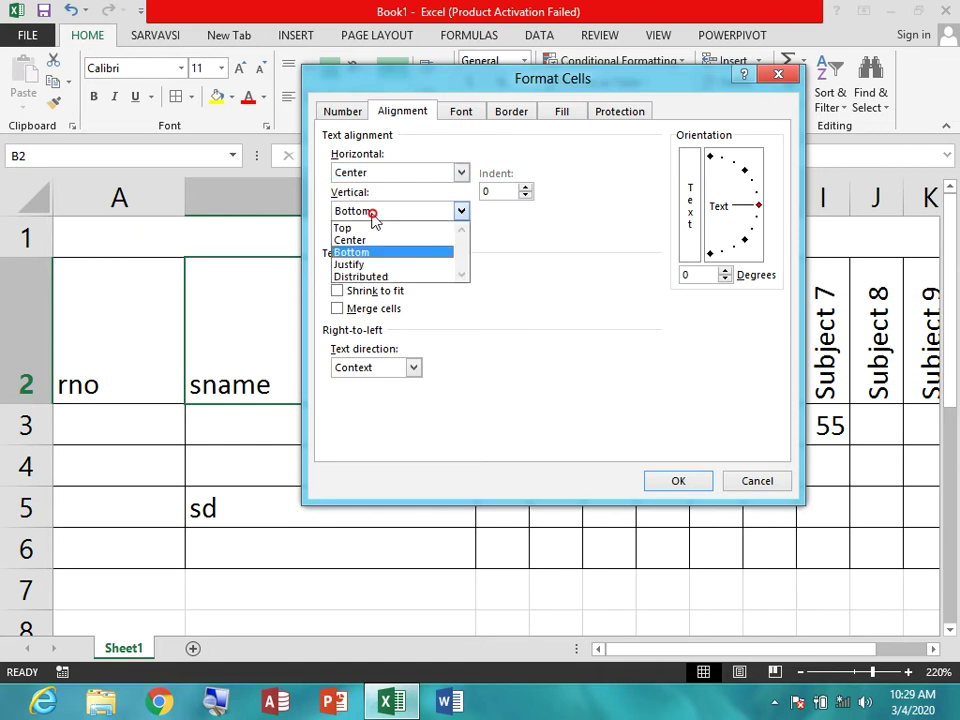
pyautogui.click(373, 241)
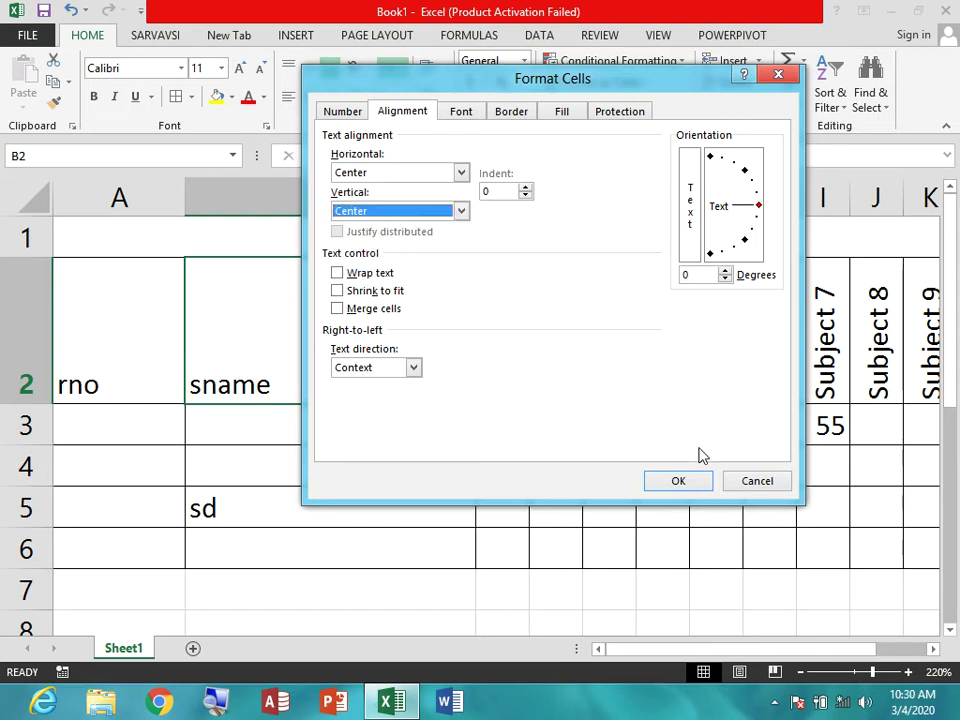
pyautogui.click(678, 482)
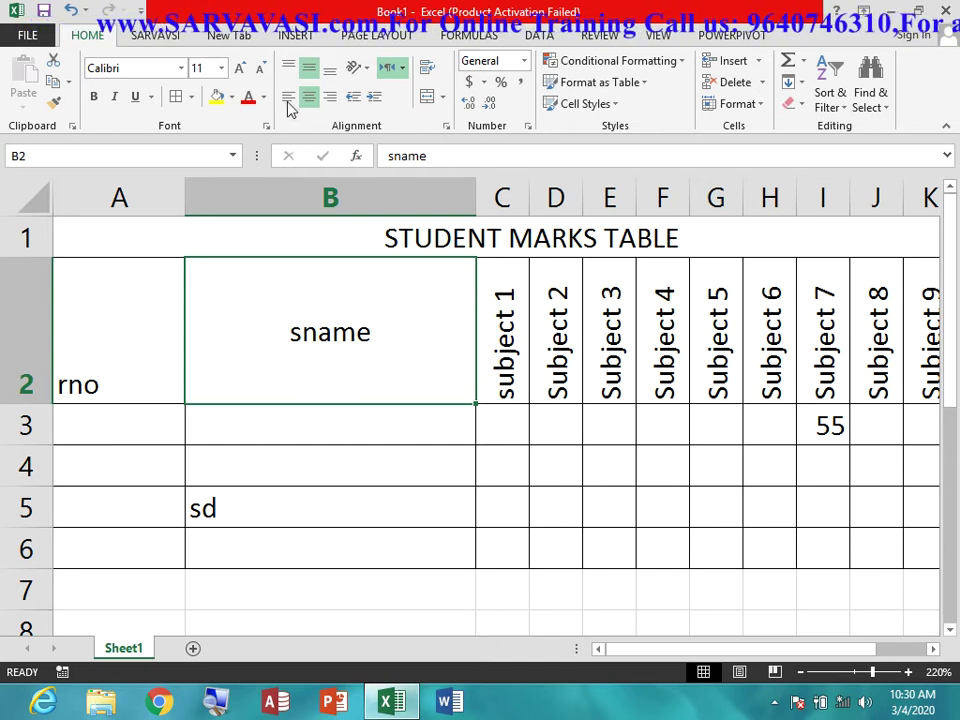
# - Align sname in B2 Left (Indent) and Top, then reopen its alignment settings
pyautogui.click(448, 130)
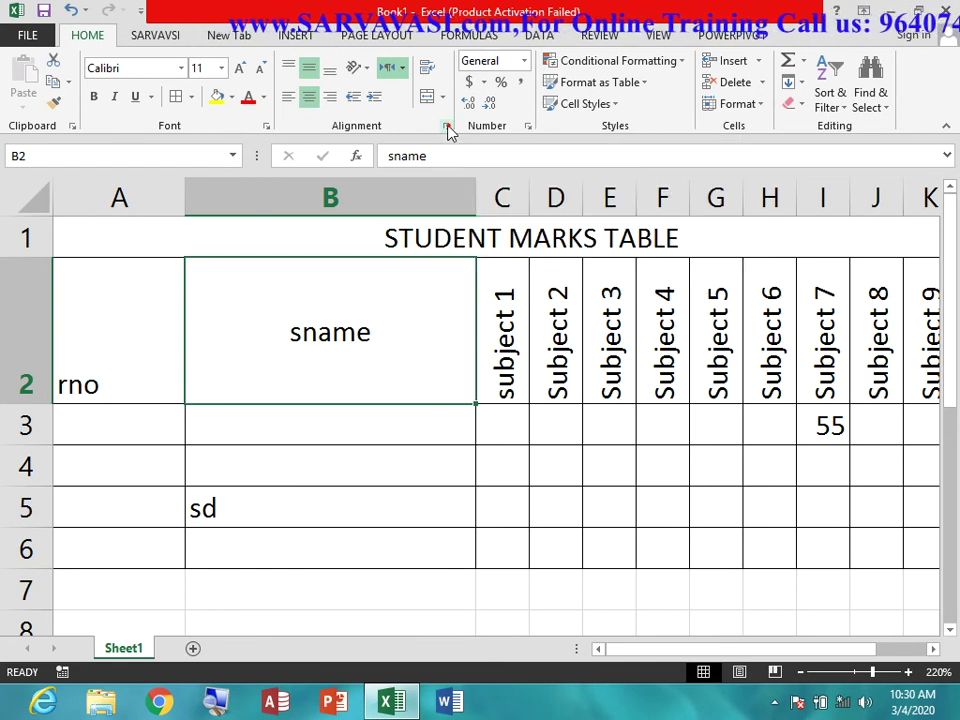
pyautogui.click(394, 174)
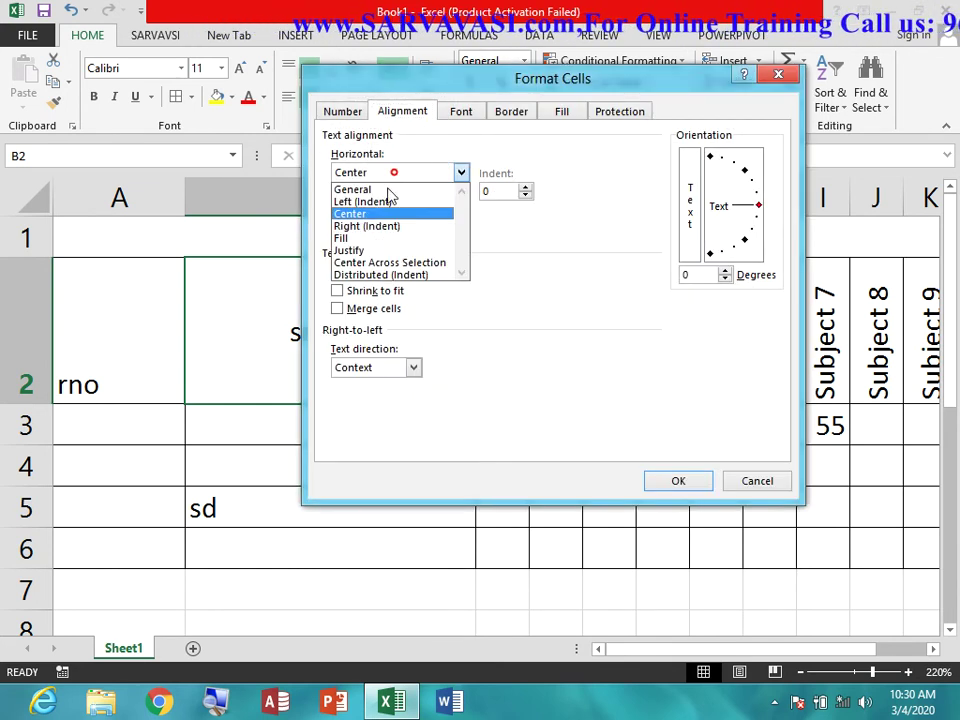
pyautogui.click(386, 205)
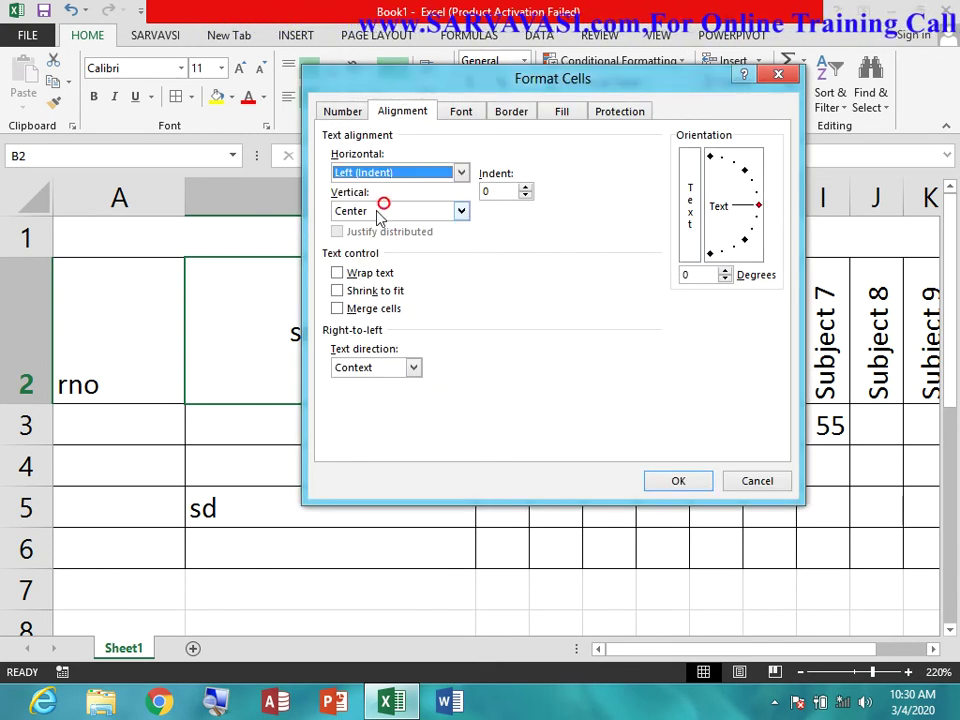
pyautogui.click(398, 214)
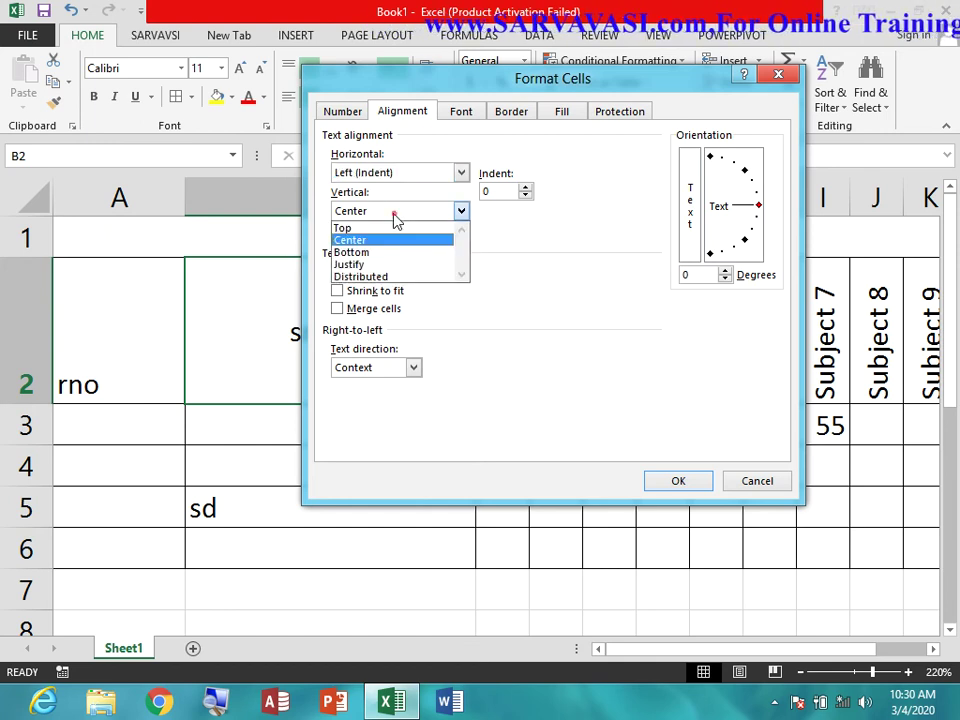
pyautogui.click(363, 228)
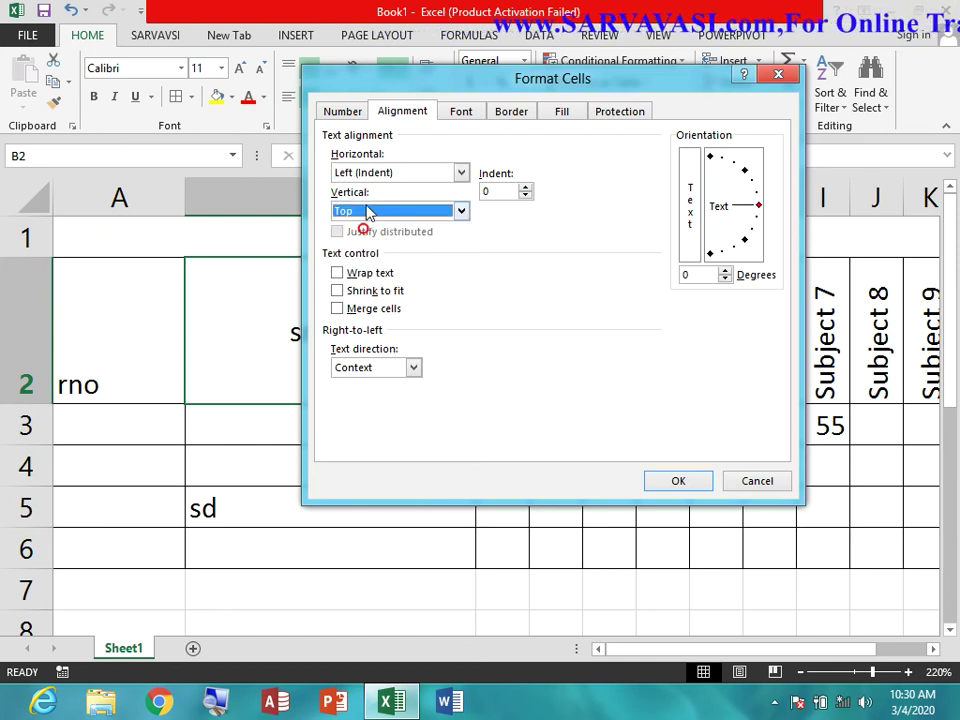
pyautogui.click(688, 482)
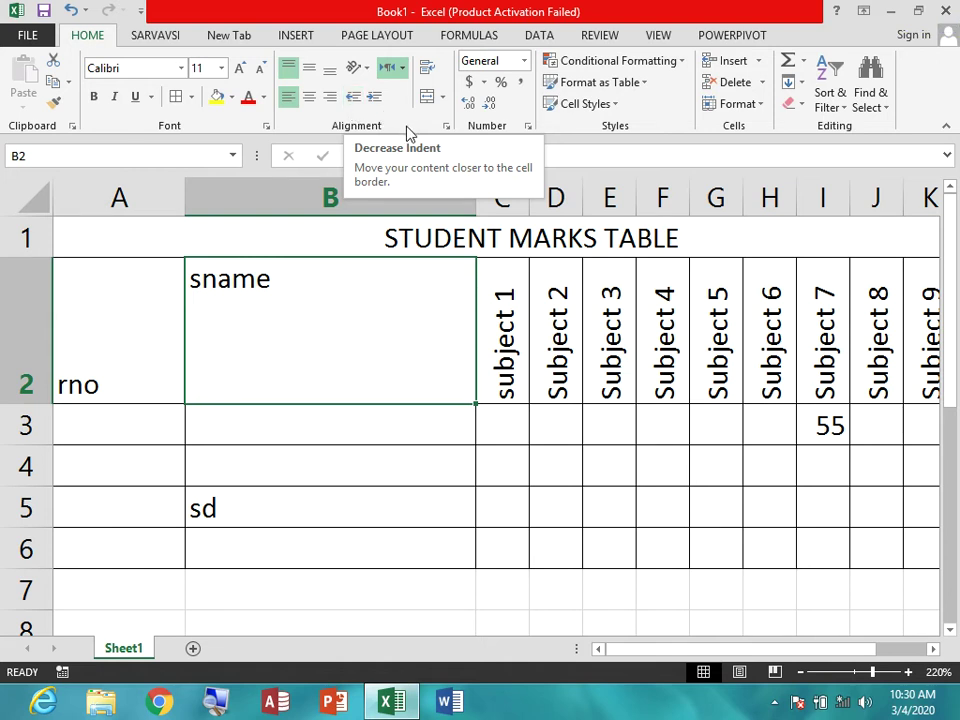
pyautogui.click(447, 127)
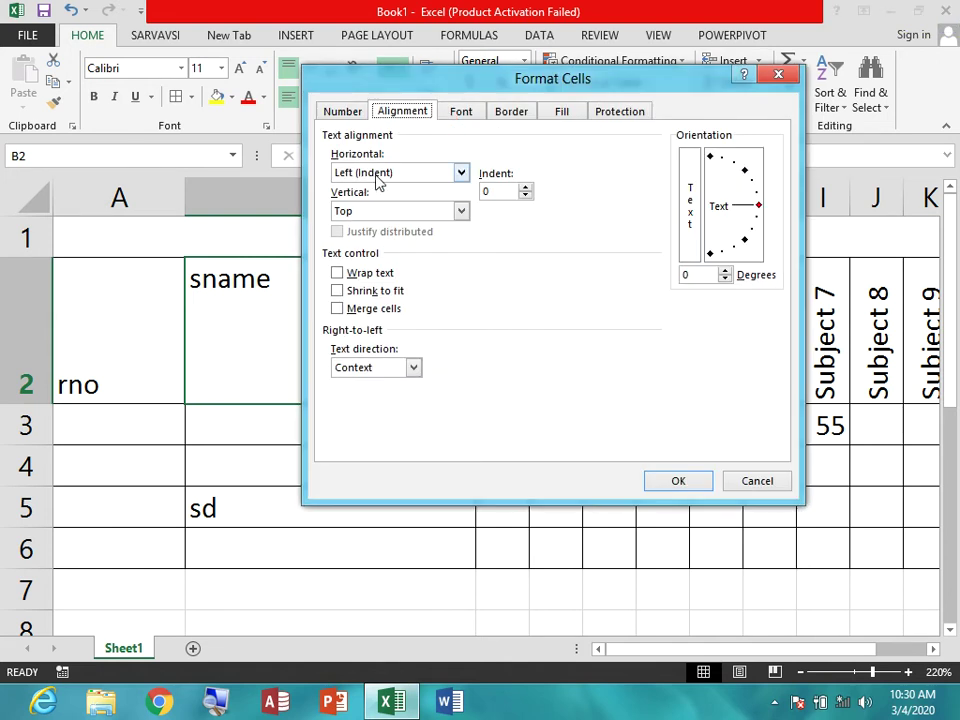
# - Indent sname, then make it Right (Indent) with an indent of 2
pyautogui.click(503, 192)
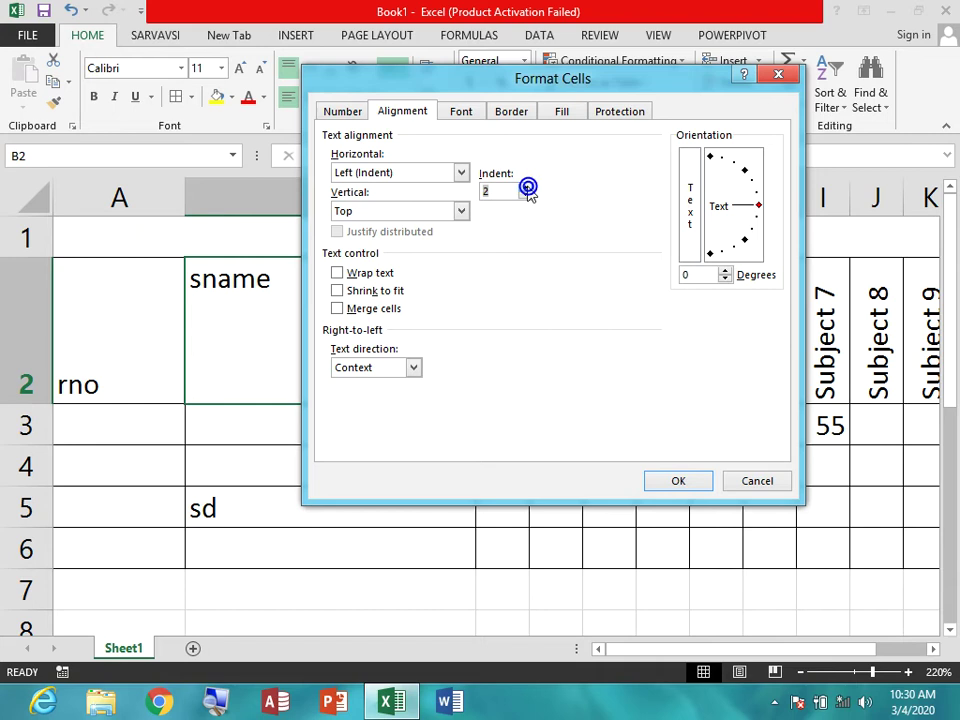
pyautogui.click(692, 482)
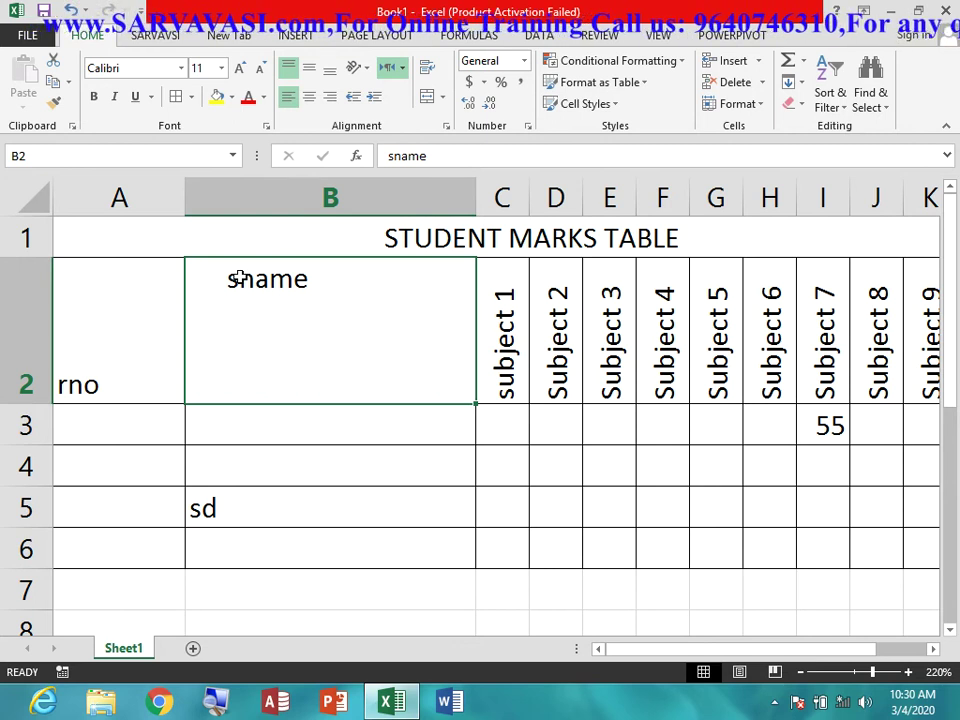
pyautogui.click(447, 127)
pyautogui.click(395, 172)
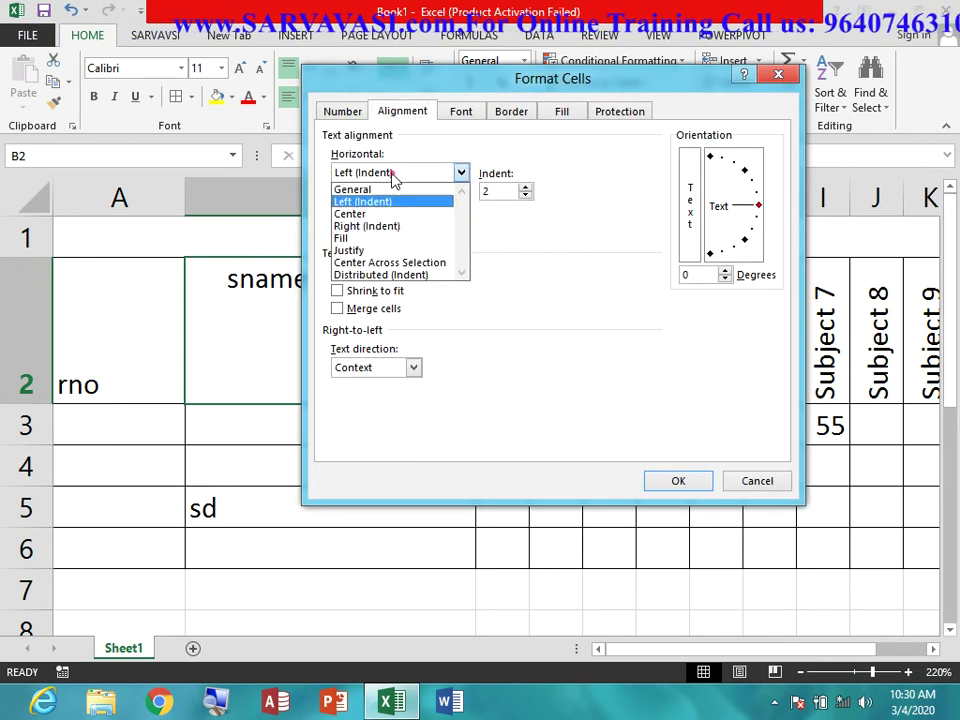
pyautogui.click(379, 226)
pyautogui.click(493, 190)
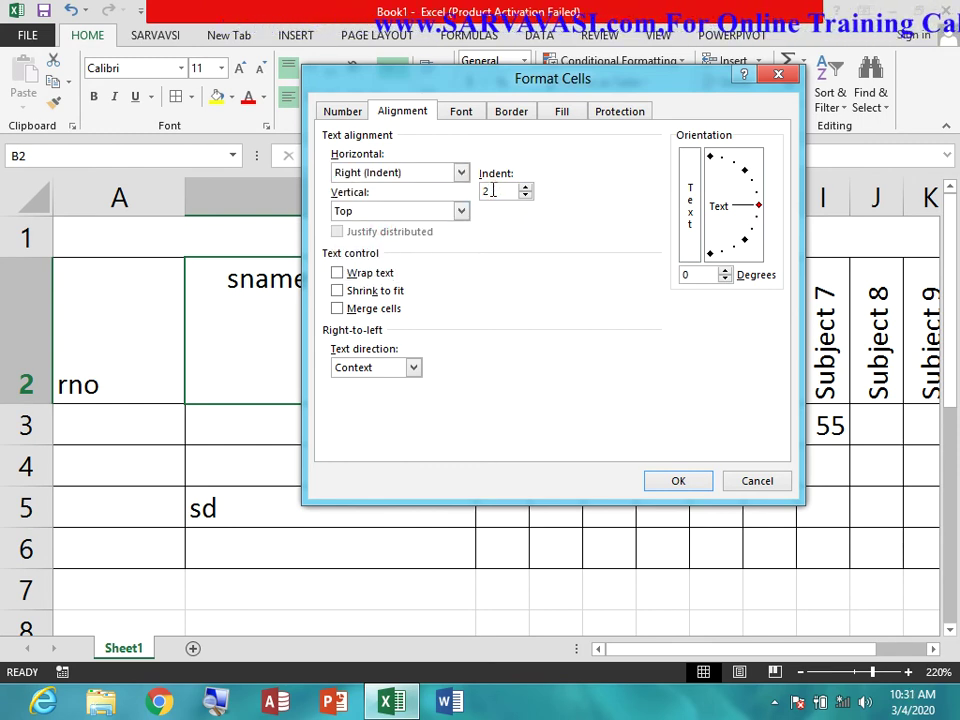
pyautogui.click(678, 481)
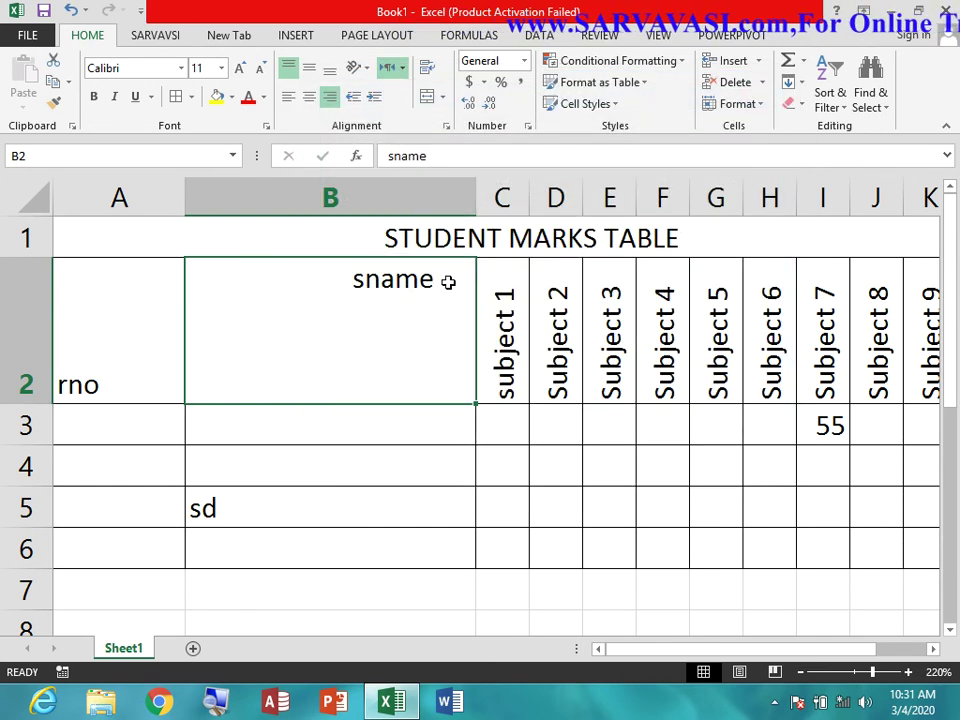
# - Switch sname's horizontal alignment to Center and close Format Cells
pyautogui.click(446, 126)
pyautogui.click(392, 170)
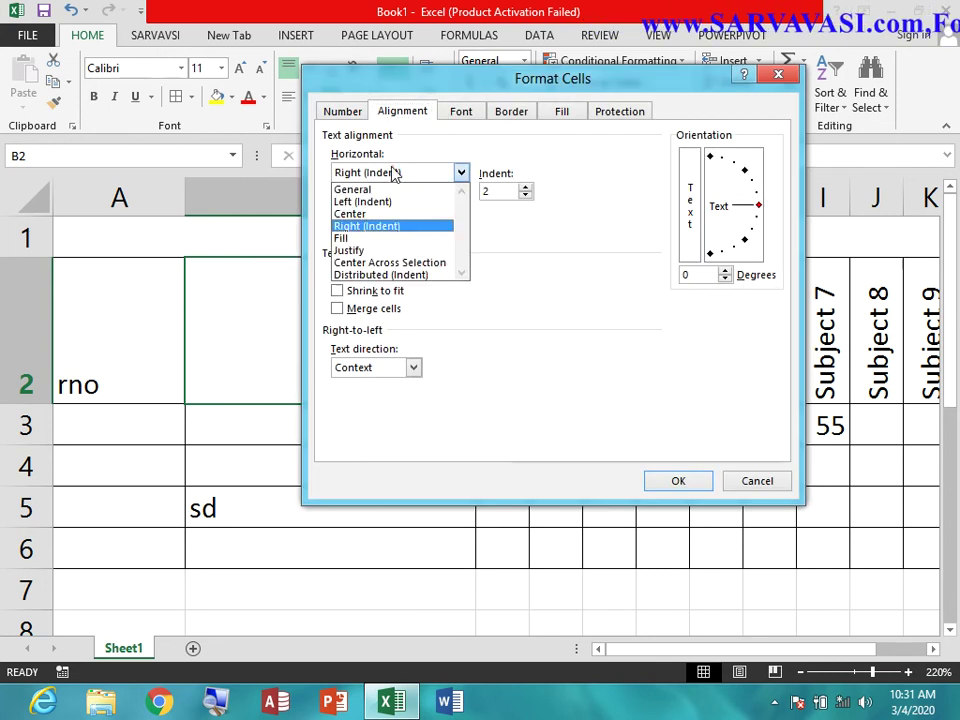
pyautogui.click(368, 214)
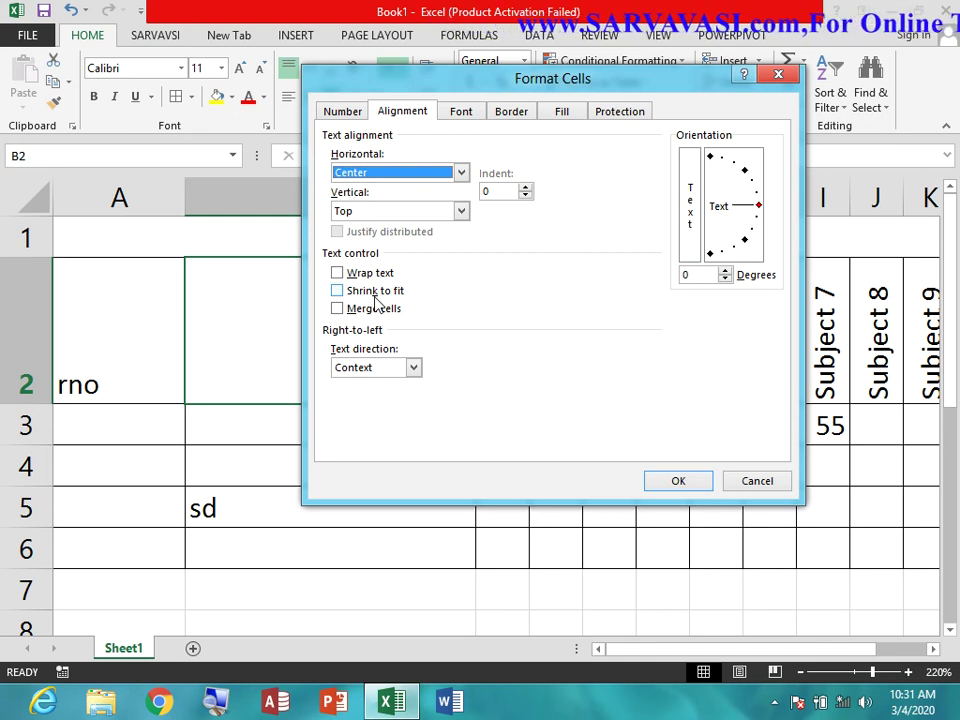
pyautogui.press('Return')
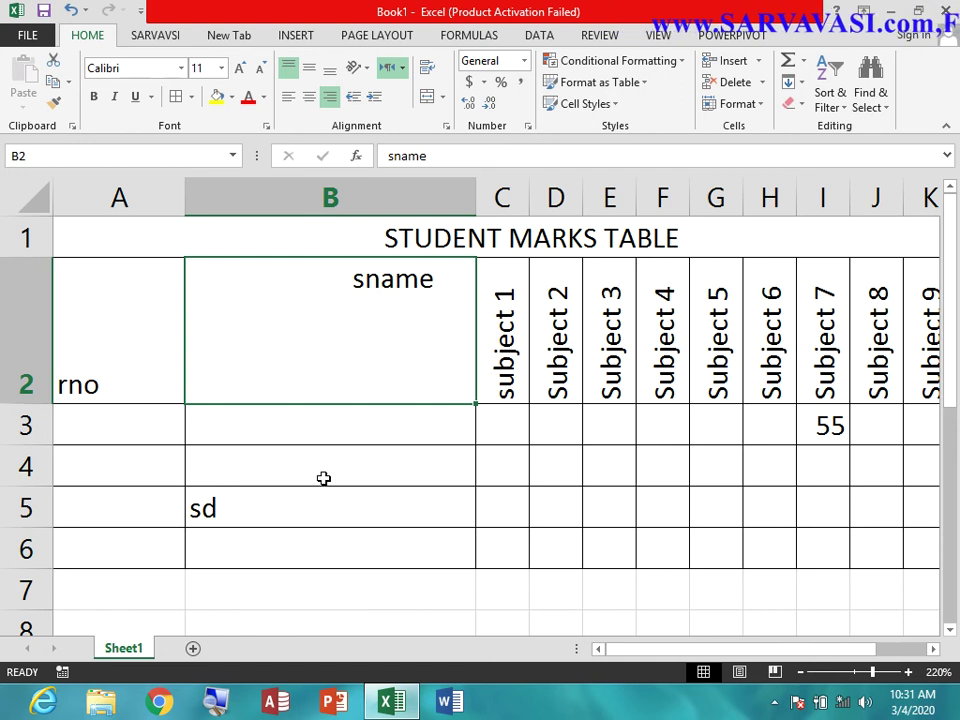
pyautogui.scroll(-2, 390, 583)
pyautogui.scroll(1, 390, 583)
pyautogui.scroll(1, 390, 583)
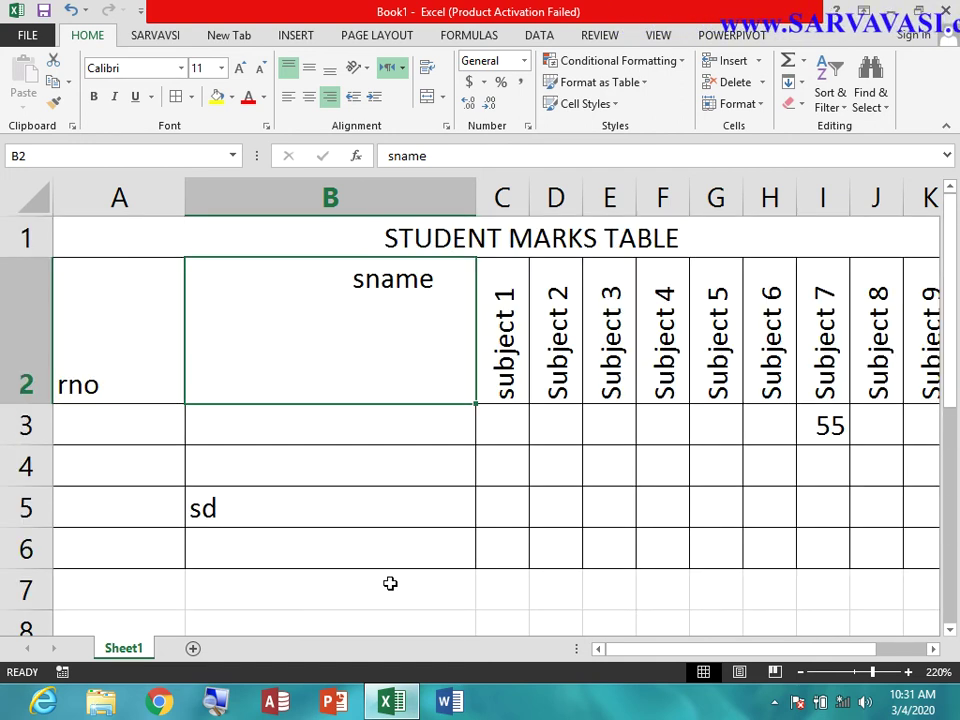
# - Turn on Wrap text for cell B5
pyautogui.click(280, 510)
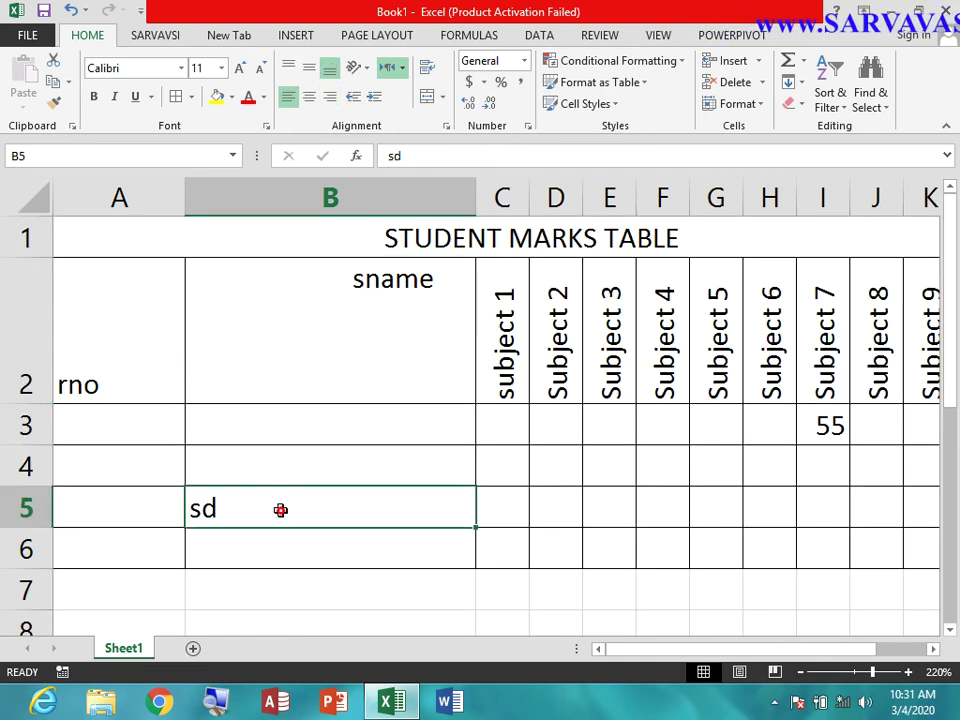
pyautogui.click(447, 128)
pyautogui.click(355, 275)
pyautogui.click(664, 481)
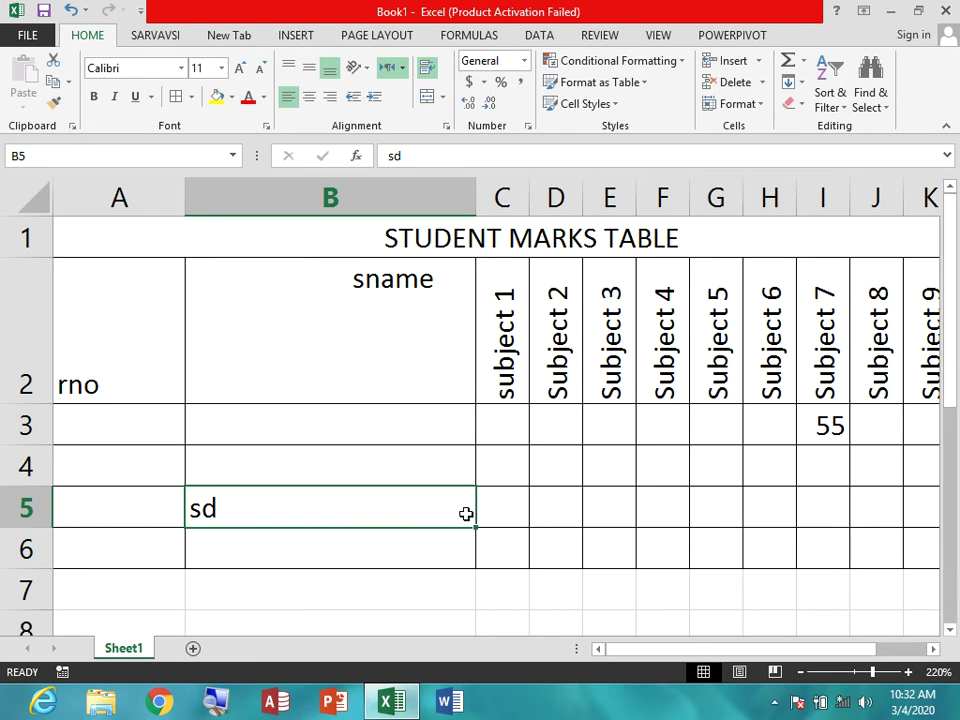
# - Type a long string of letters into B5 so it wraps over eight lines
pyautogui.write('SDJFHKJSHDFKJH')
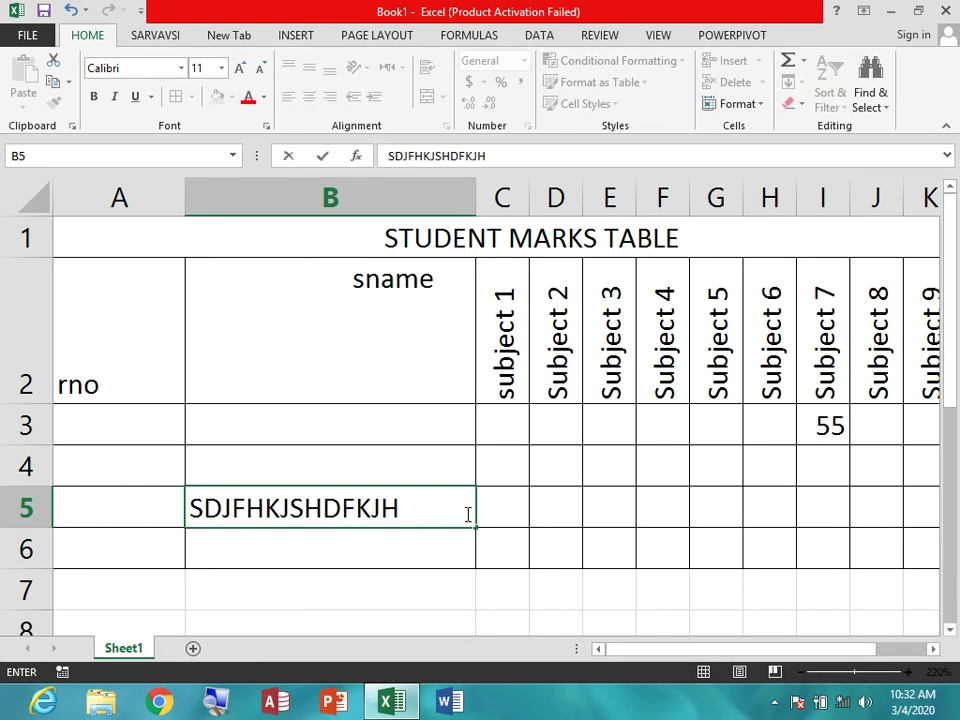
pyautogui.write('SJKDFHKJSAHDFKJHSADKJFHASKJHFDKJASHDFKJHSAKJD')
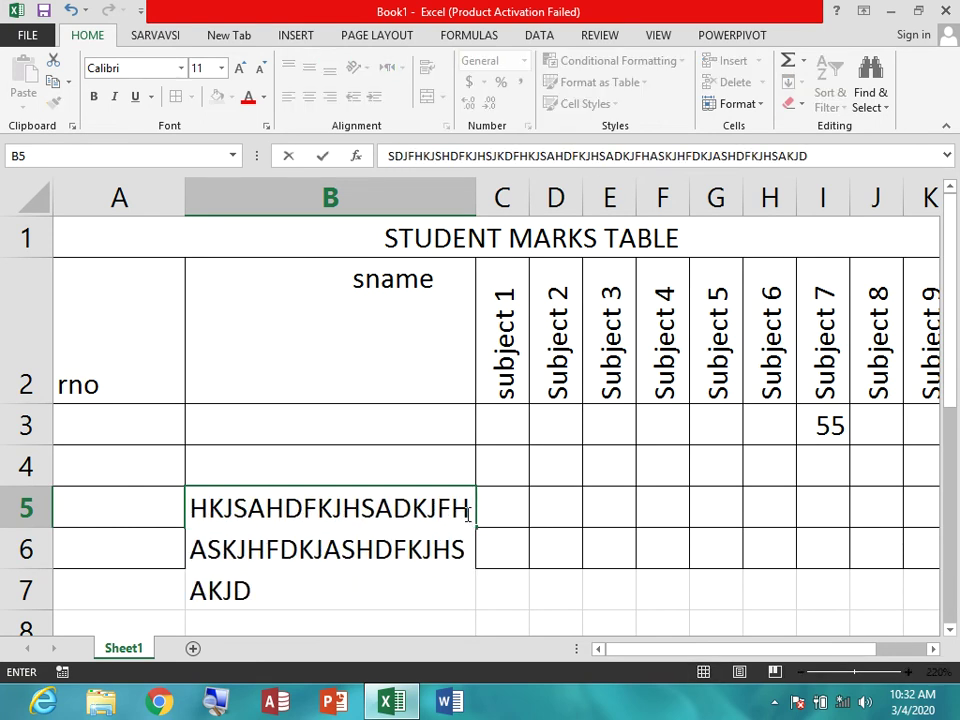
pyautogui.write('HFJKSAHDFKJHSKJAKFASHKFJHSKJDHFKJS')
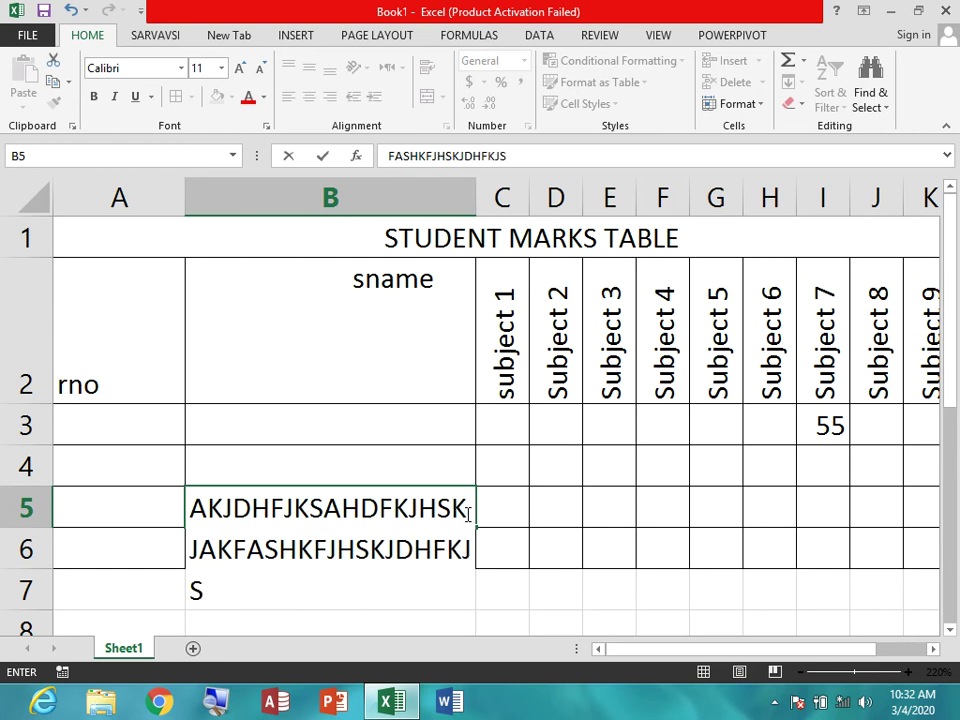
pyautogui.write('HDFKJSAHDKJFHSAKJDFHKJSAHDFKJHSDKJFHKSJDF')
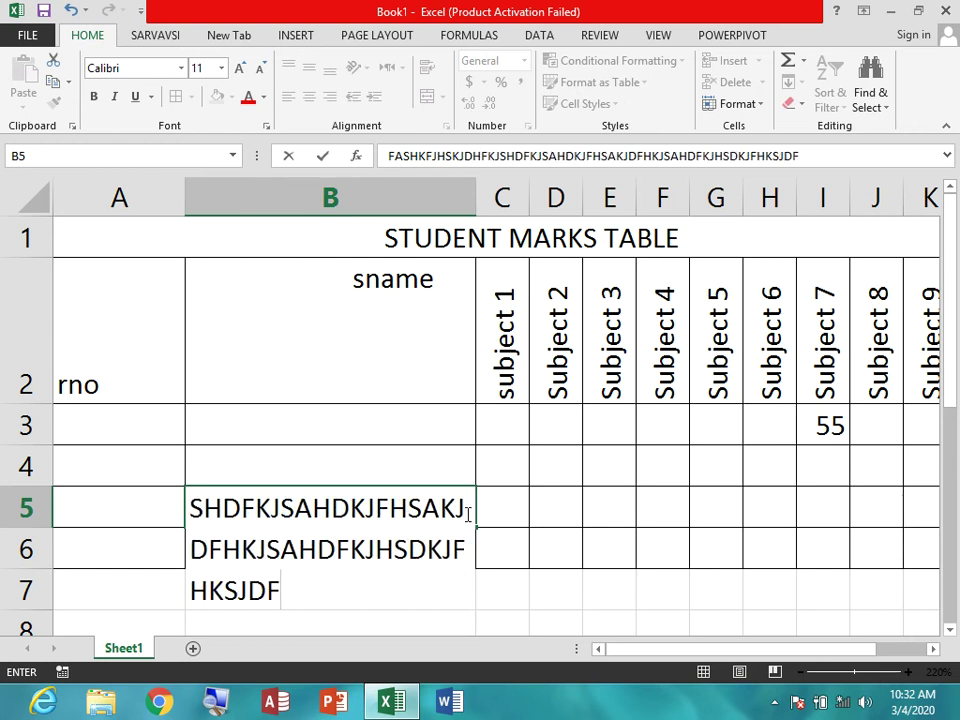
pyautogui.press('Right')
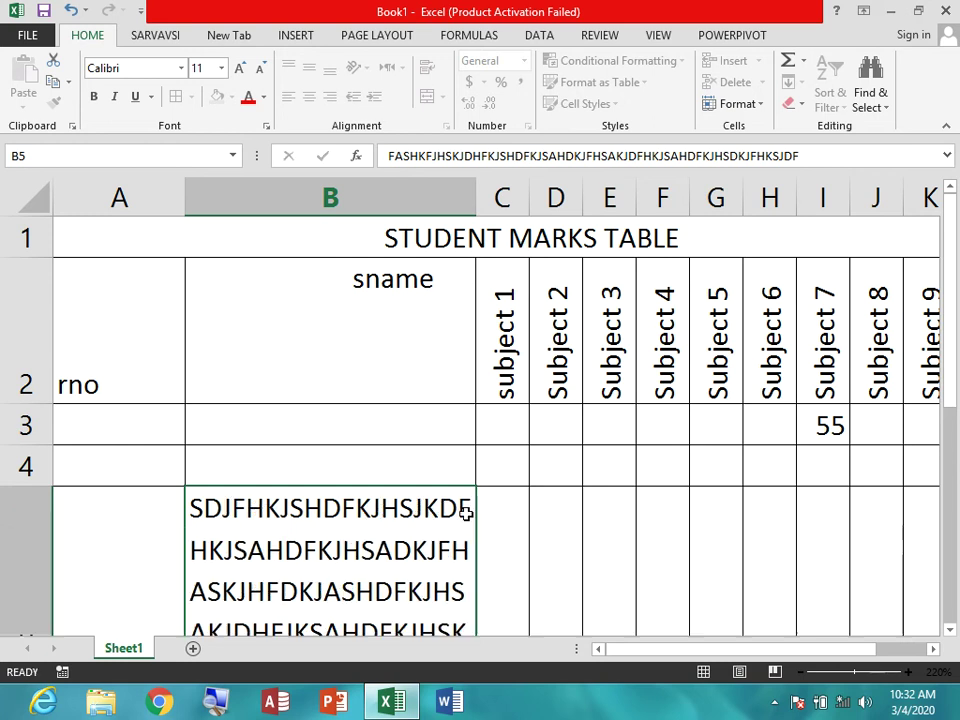
pyautogui.press('Up')
pyautogui.press('Left')
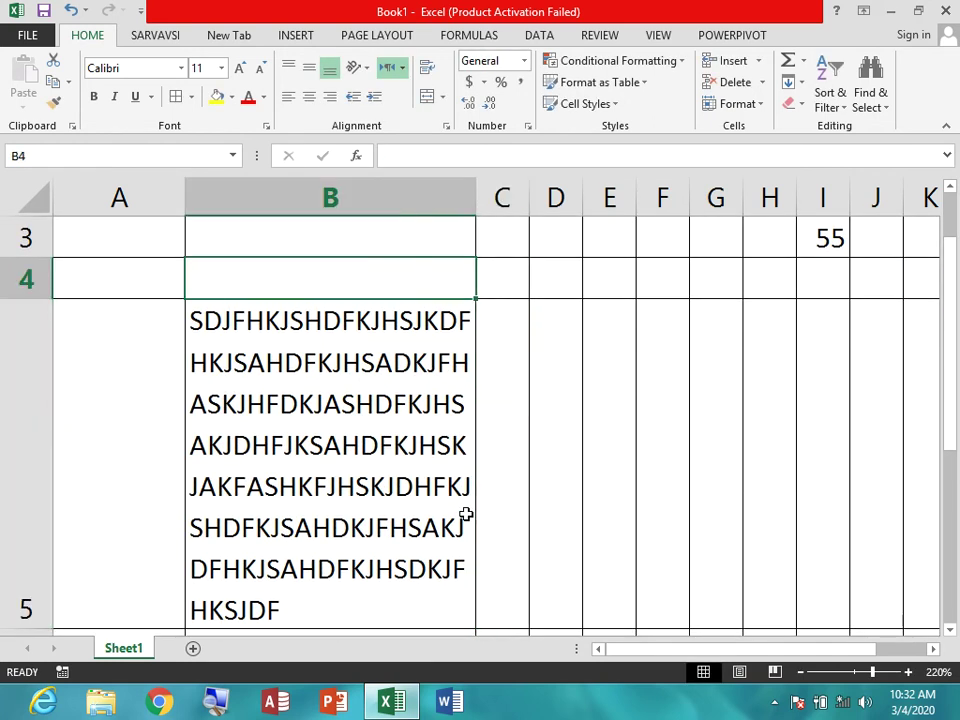
pyautogui.press('Down')
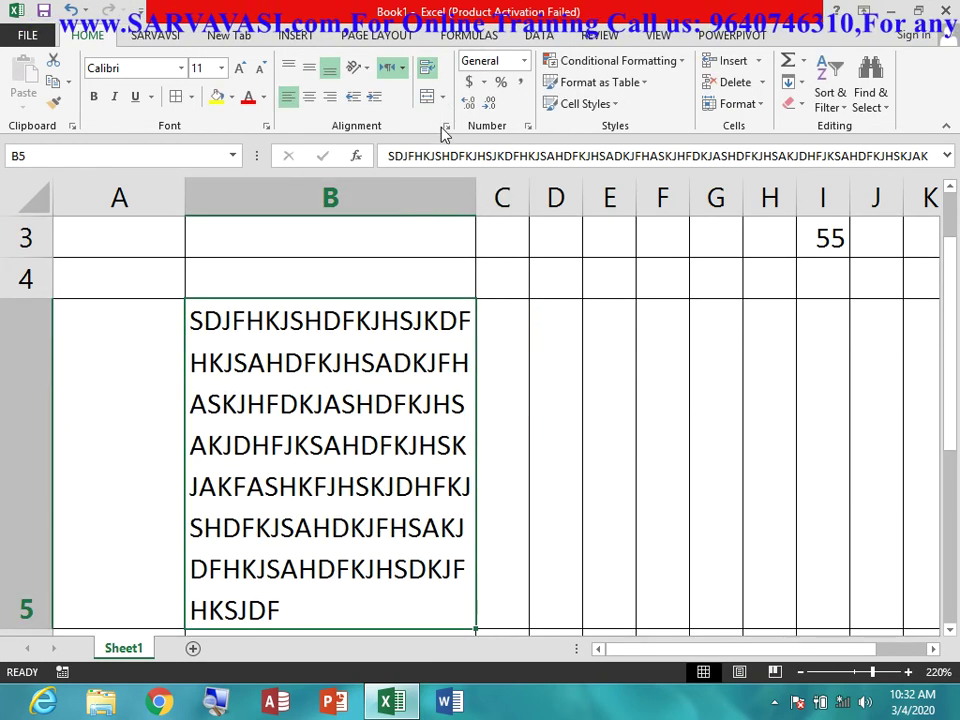
# - Replace Wrap text with Shrink to fit for B5 via Ctrl+1
pyautogui.hotkey('ctrl', '1')
pyautogui.click(349, 274)
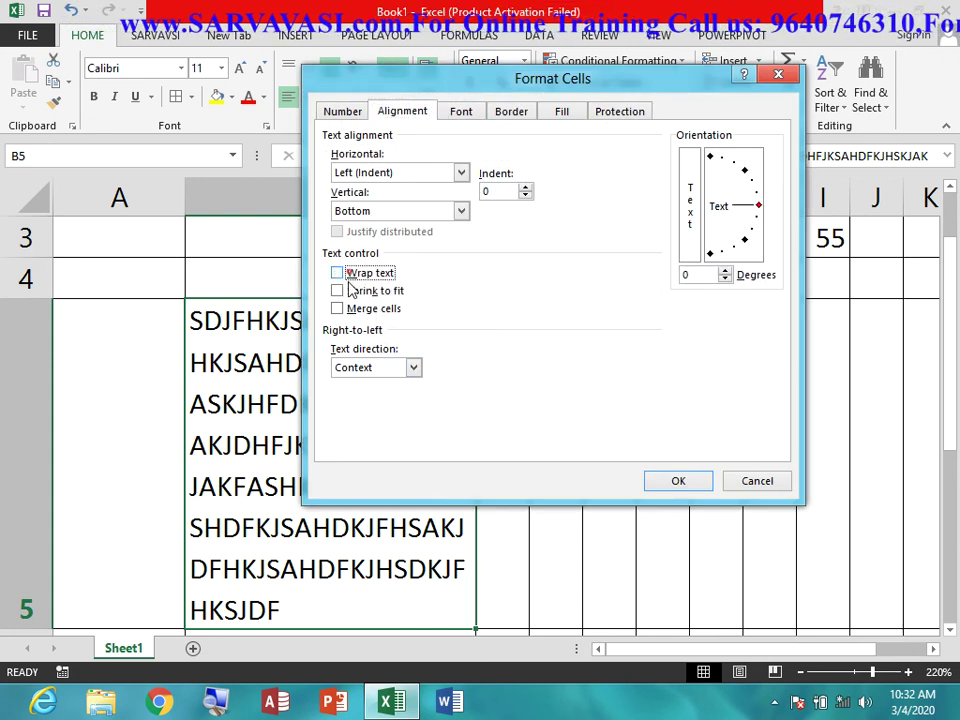
pyautogui.click(350, 291)
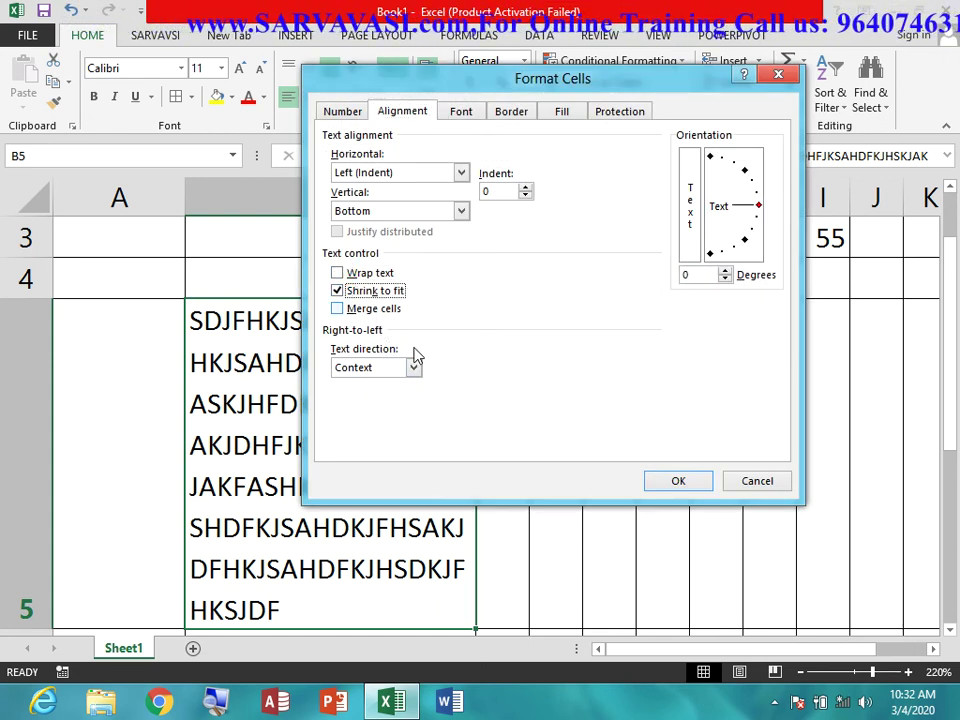
pyautogui.press('Return')
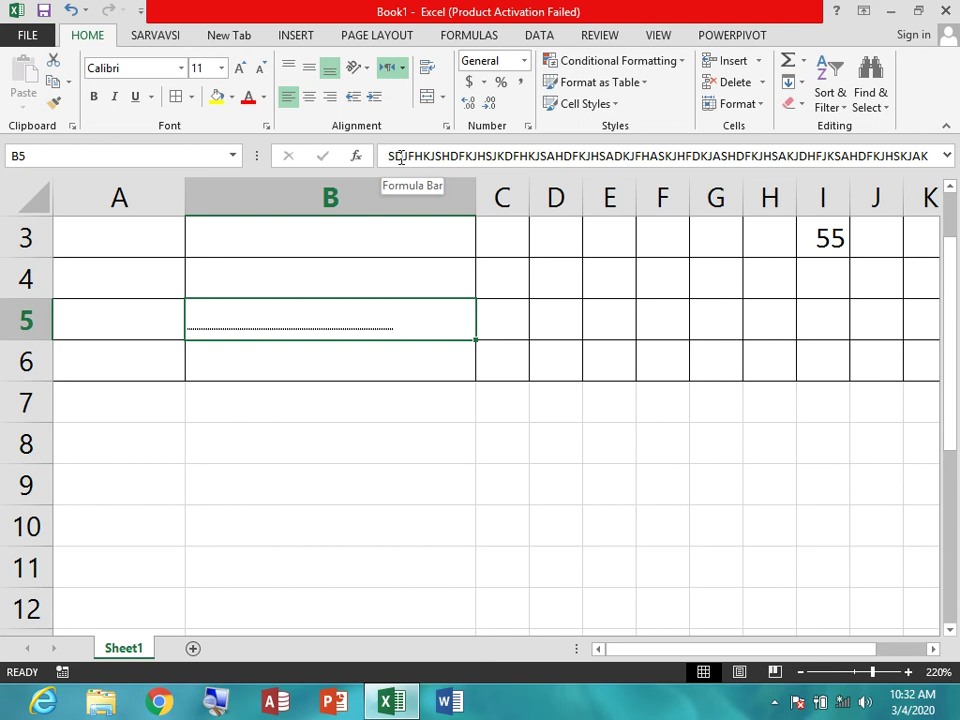
# - Open B5's long text in the formula bar, then leave it unchanged
pyautogui.doubleClick(407, 160)
pyautogui.click(403, 160)
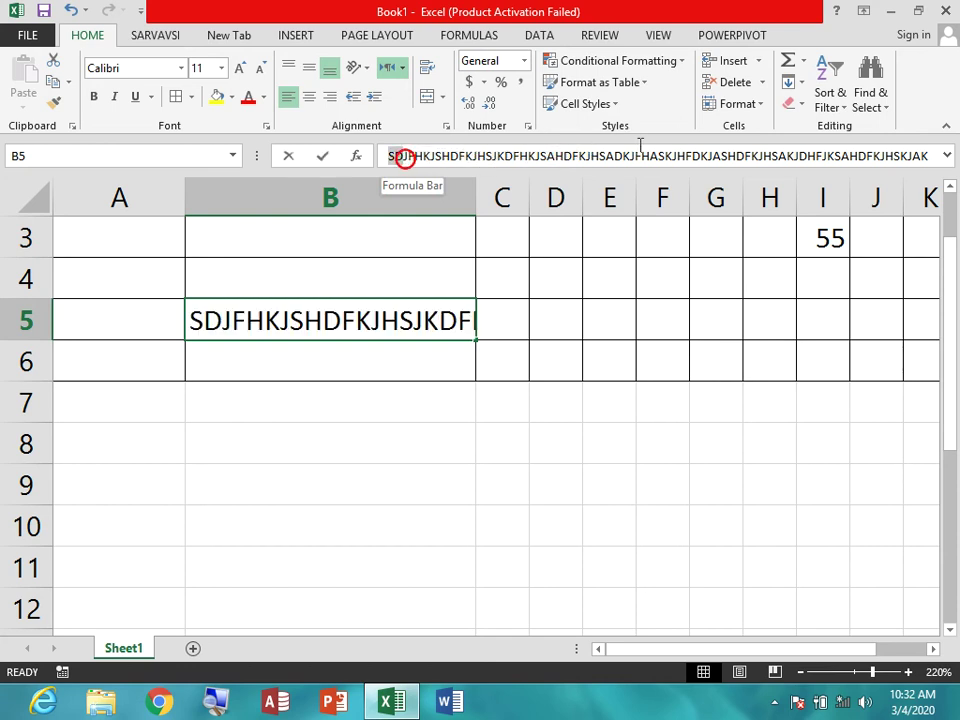
pyautogui.press('Escape')
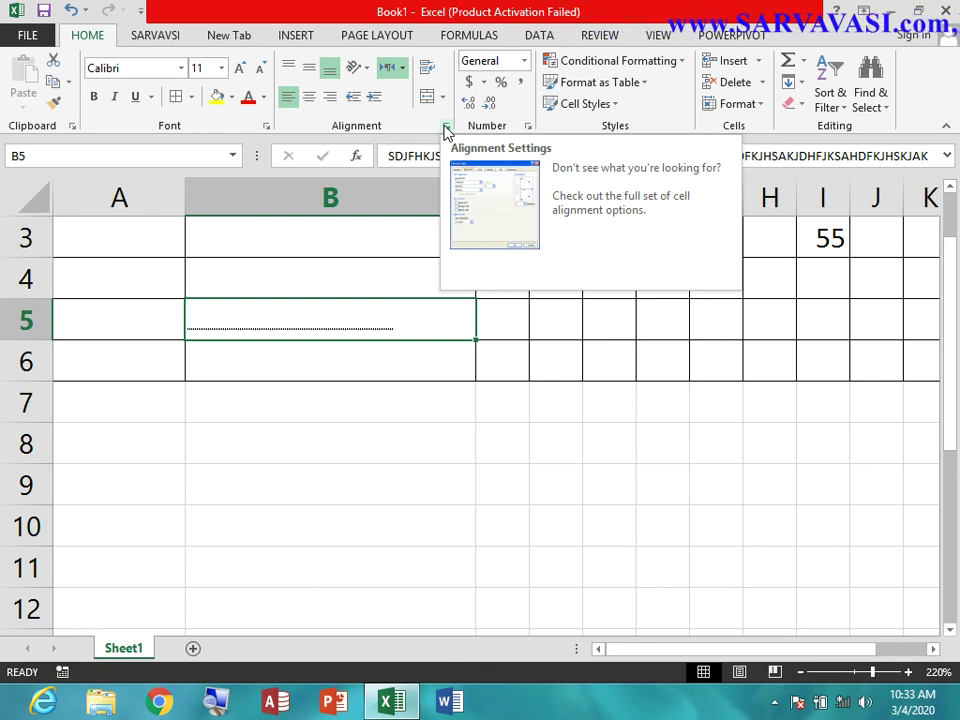
# - Narrow column B to about 3.43 and bring row 1 back into view
pyautogui.click(469, 450)
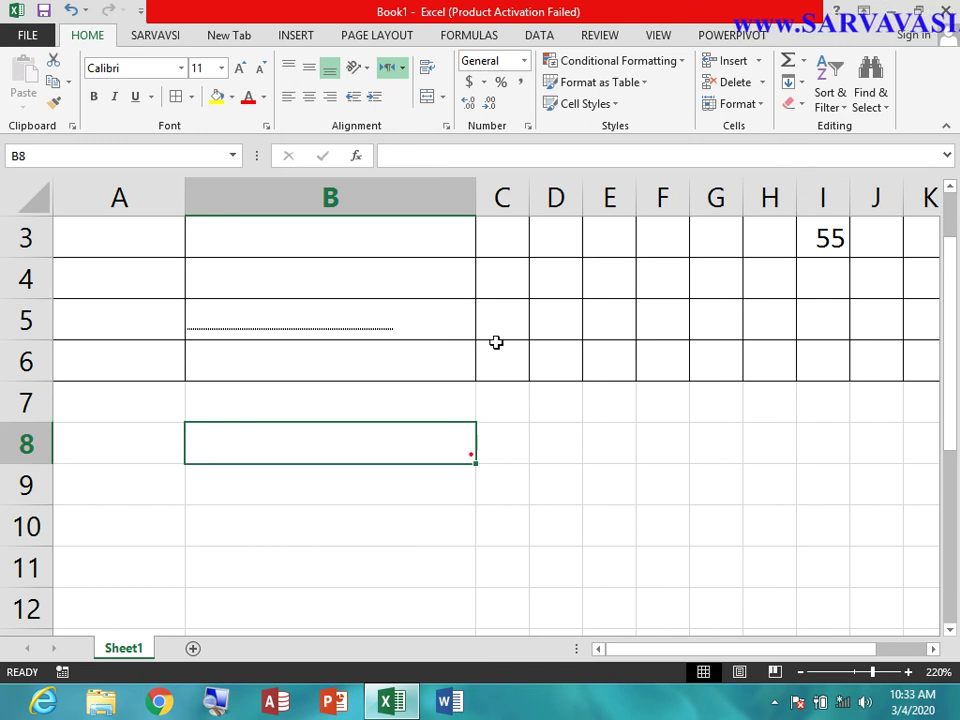
pyautogui.moveTo(476, 196); pyautogui.dragTo(203, 215)
pyautogui.click(335, 416)
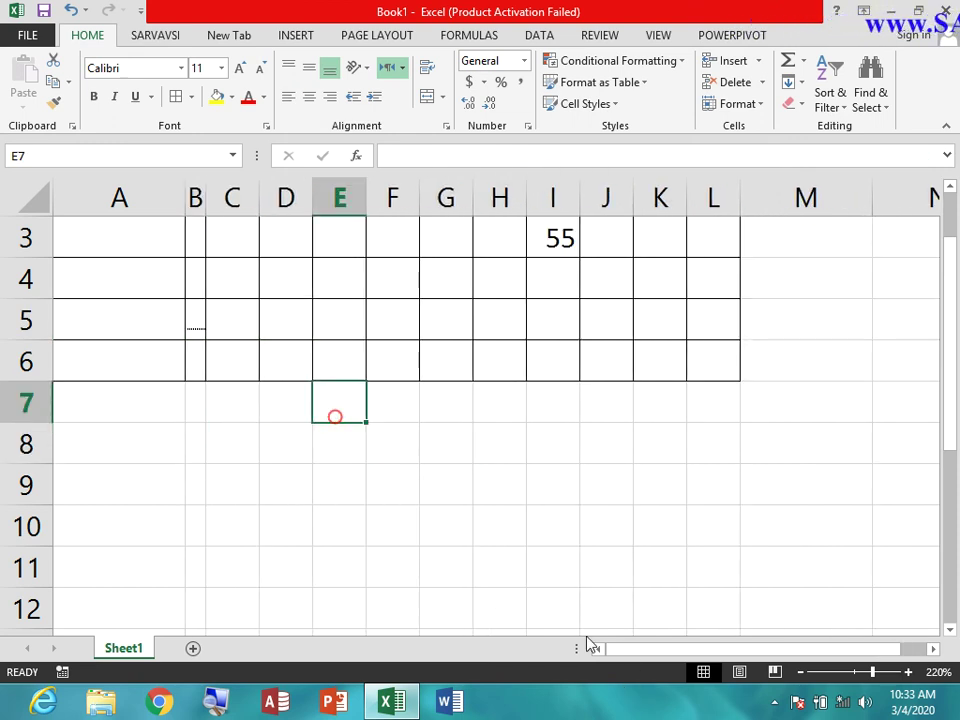
pyautogui.scroll(1, 222, 497)
pyautogui.scroll(-2, 222, 497)
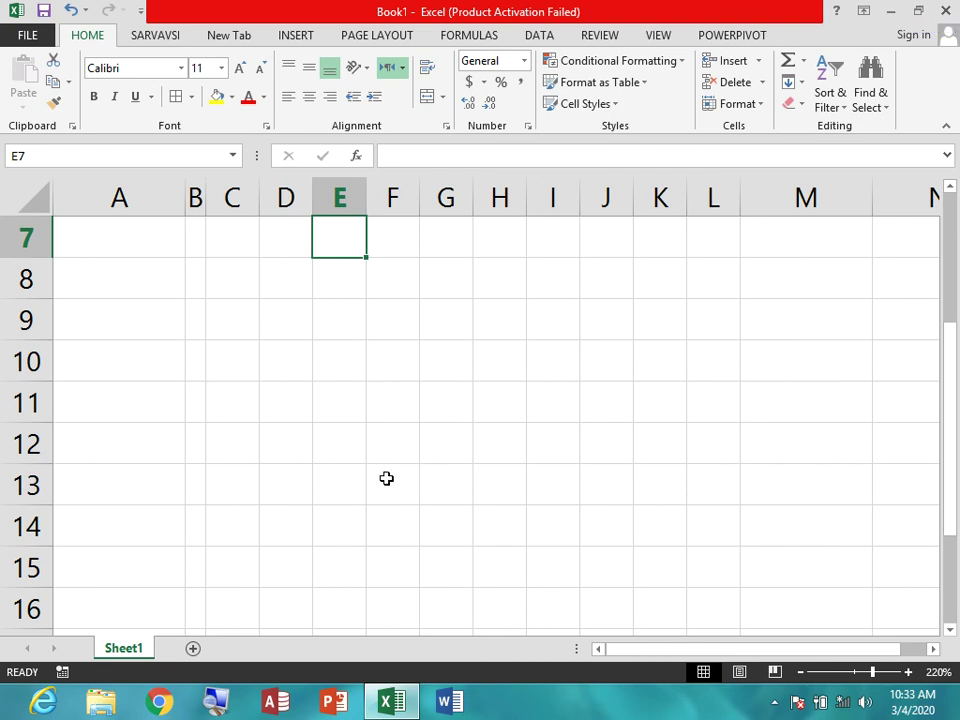
pyautogui.scroll(2, 386, 478)
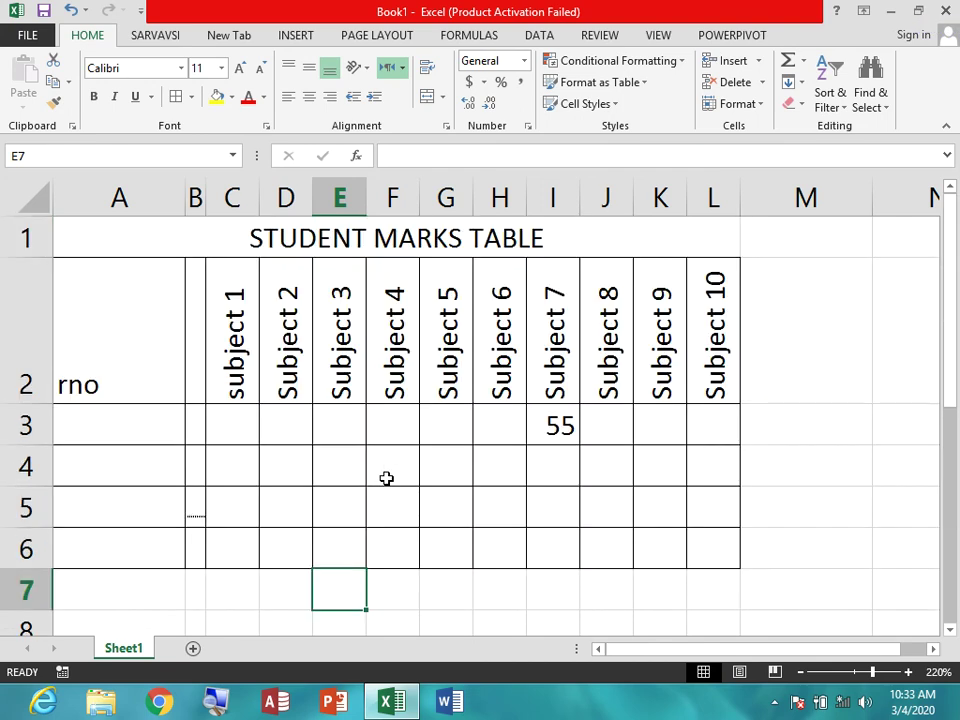
# - Open and cancel the alignment settings, then select cell B5
pyautogui.click(446, 128)
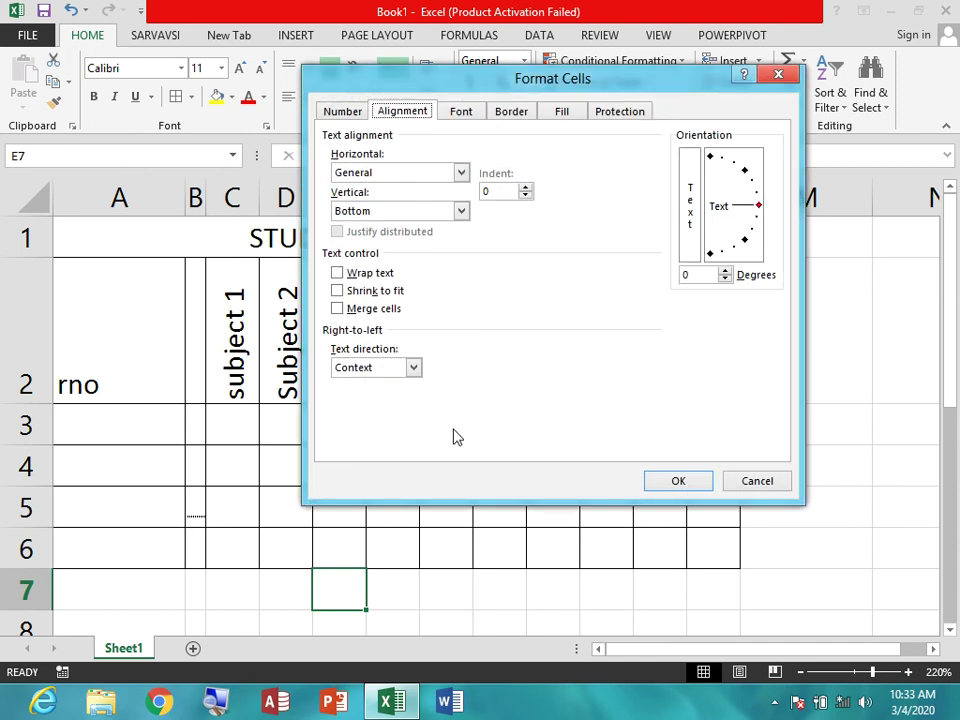
pyautogui.click(752, 479)
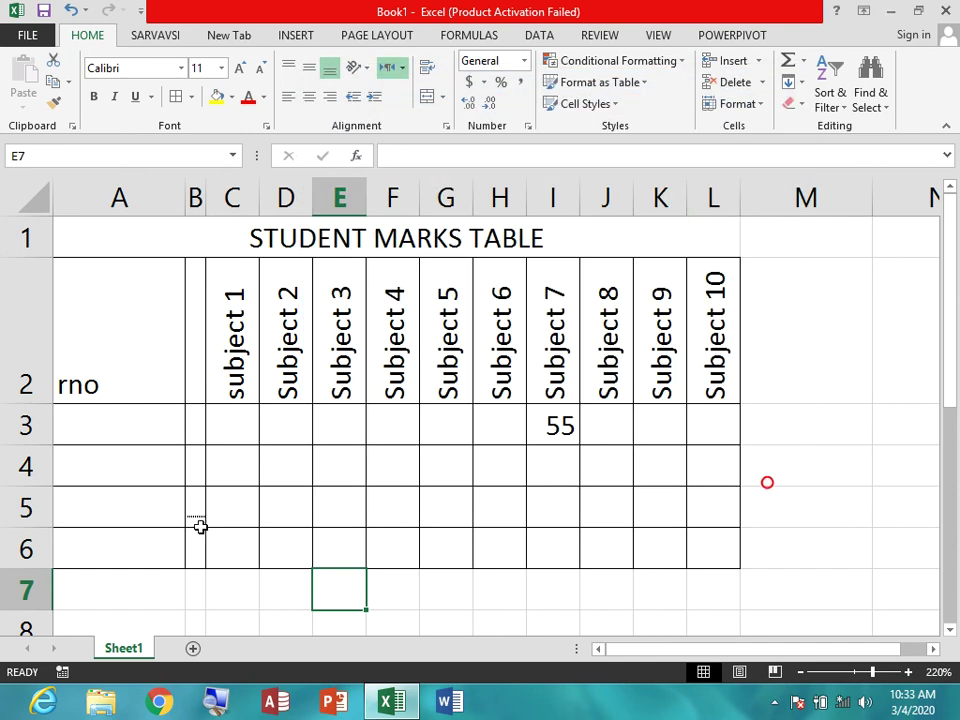
pyautogui.click(183, 512)
pyautogui.click(197, 512)
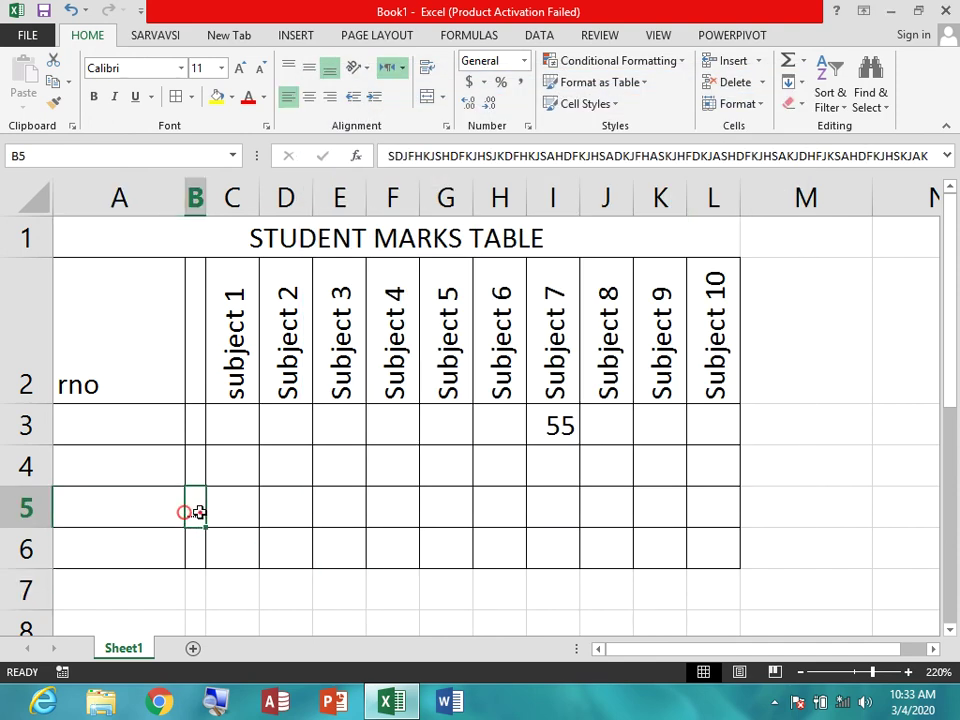
# - Untick Shrink to fit for B5, then reopen and cancel the alignment settings
pyautogui.click(449, 127)
pyautogui.click(362, 292)
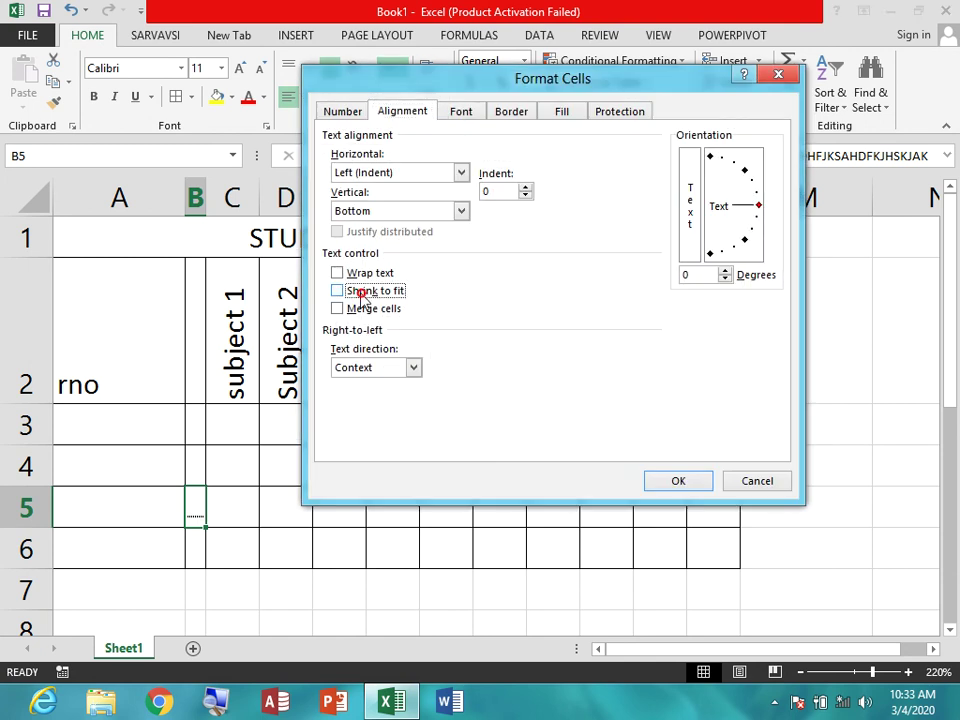
pyautogui.click(677, 478)
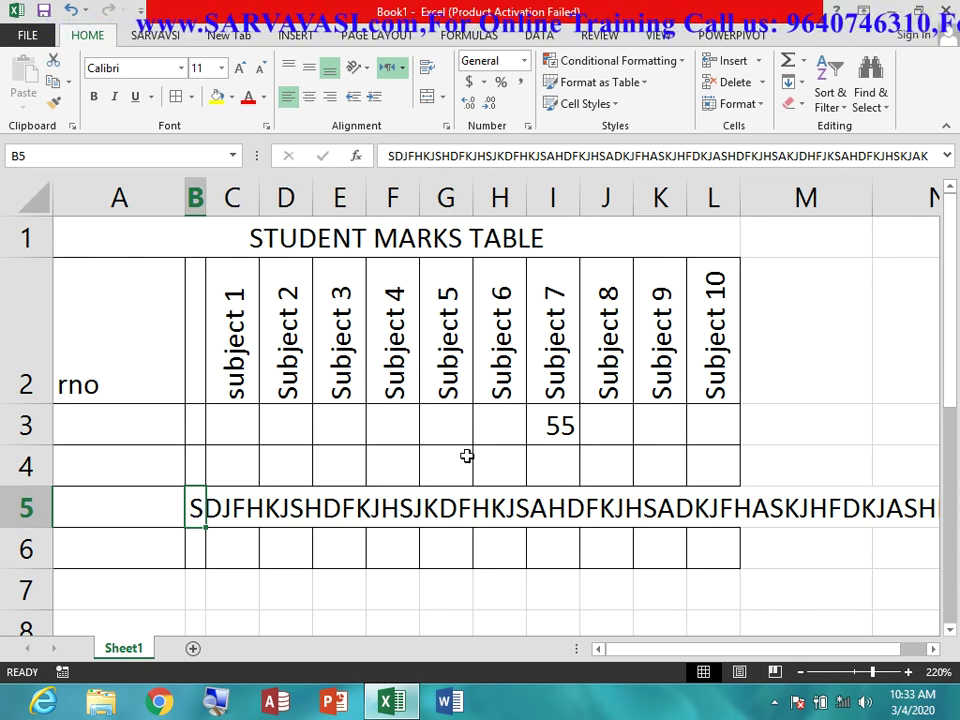
pyautogui.click(446, 126)
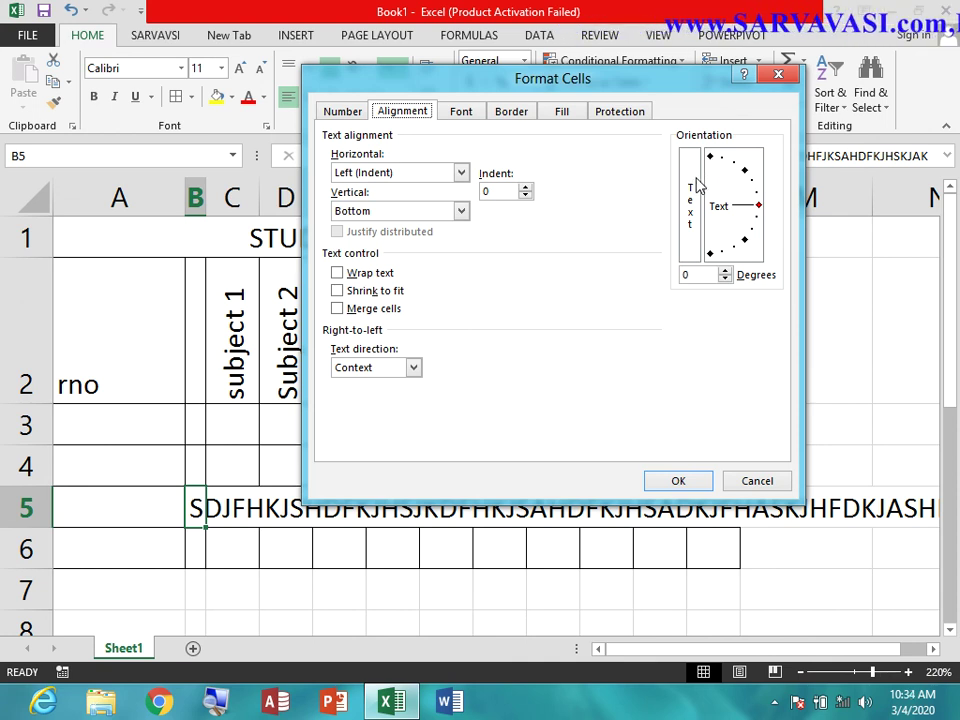
pyautogui.click(764, 488)
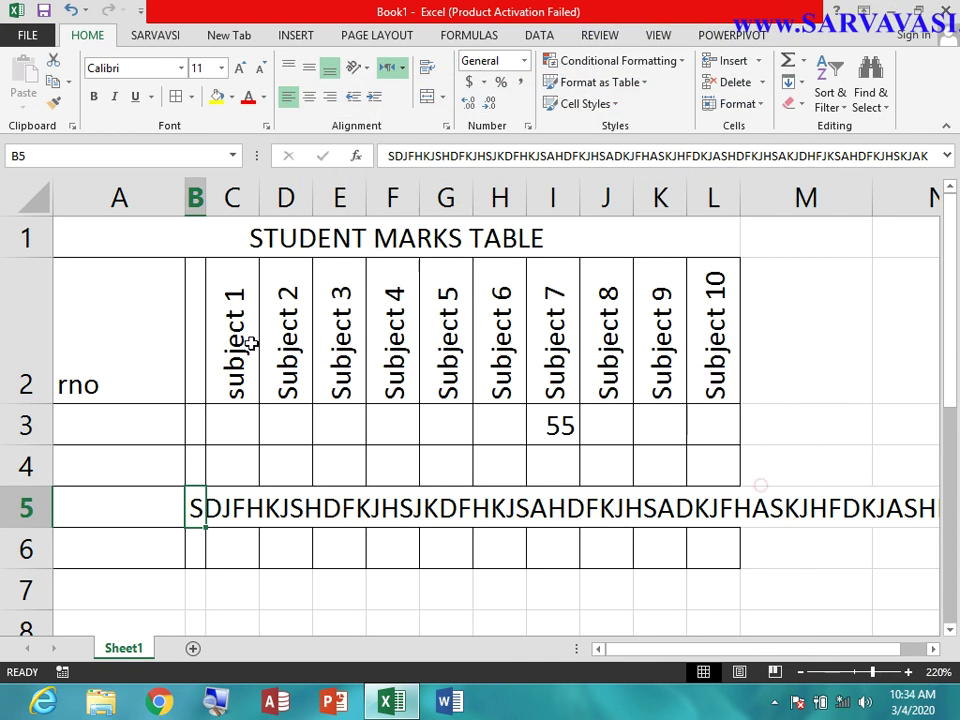
# - Tilt the subject 1 header in C2 to a 36-degree angle
pyautogui.click(237, 340)
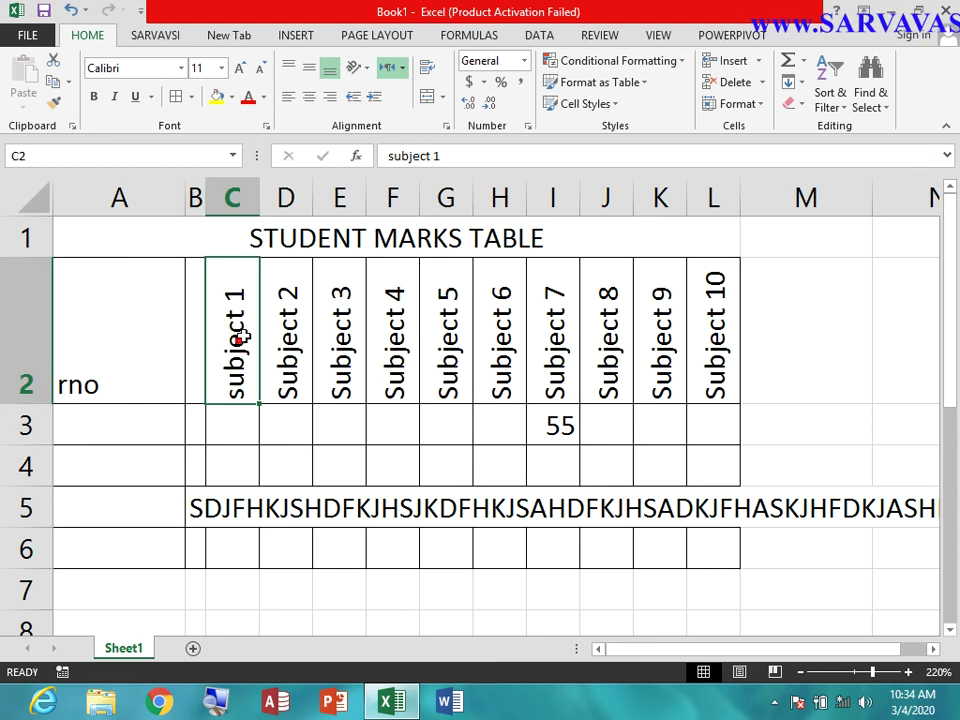
pyautogui.click(365, 70)
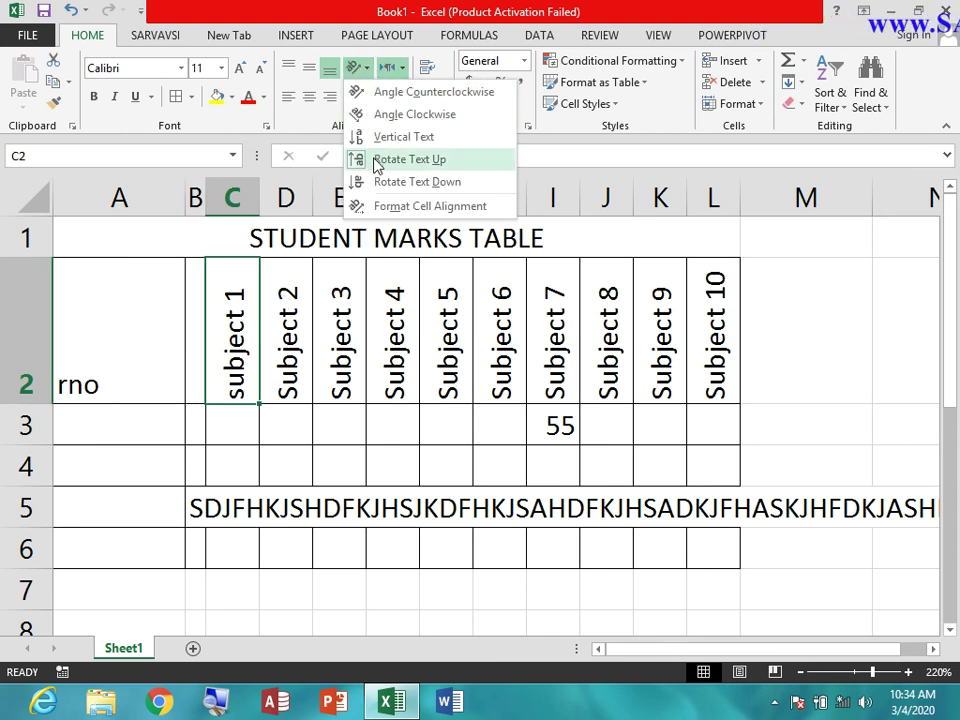
pyautogui.click(228, 376)
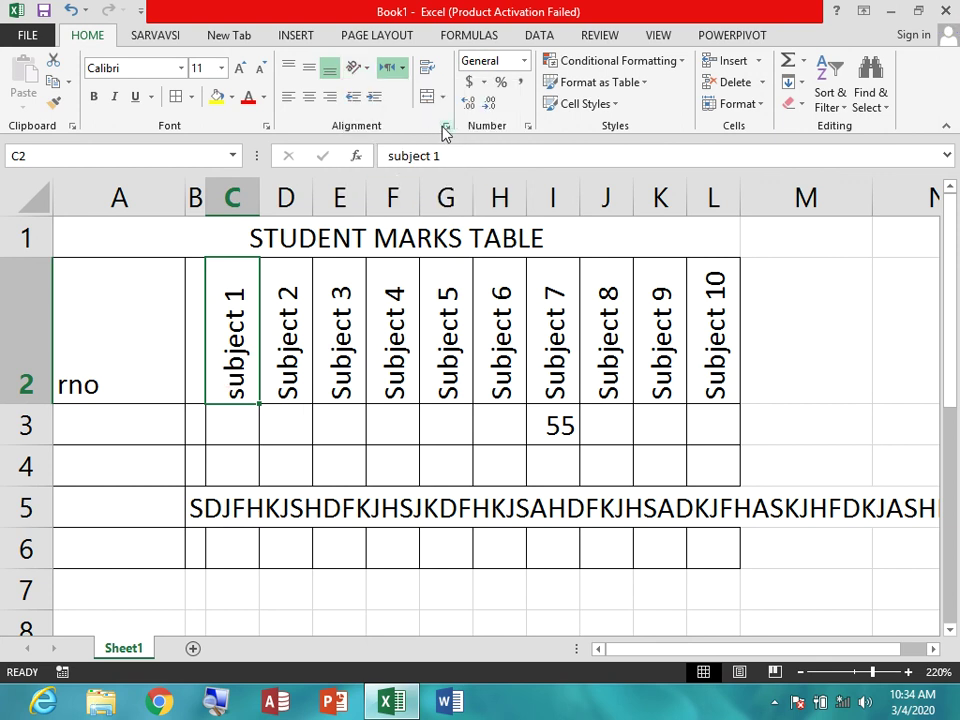
pyautogui.click(445, 127)
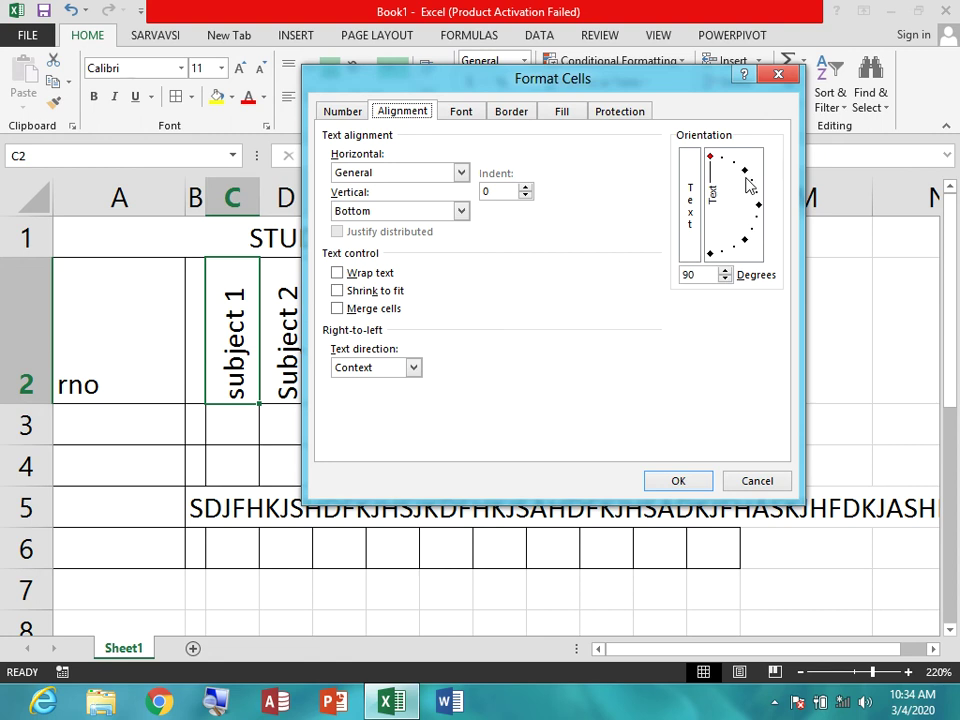
pyautogui.click(746, 181)
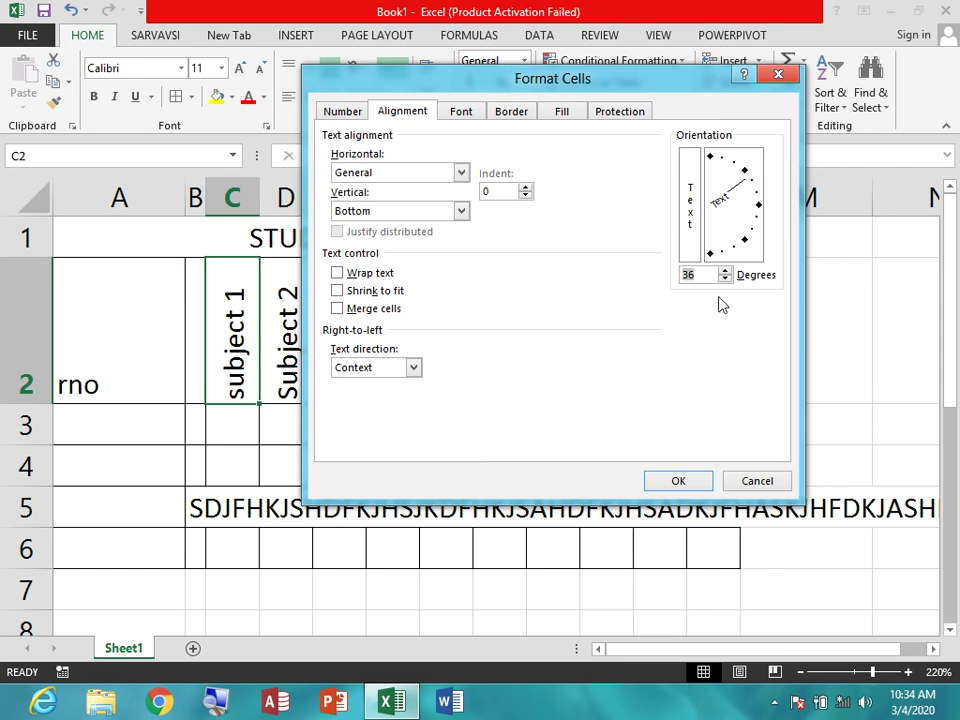
pyautogui.click(687, 483)
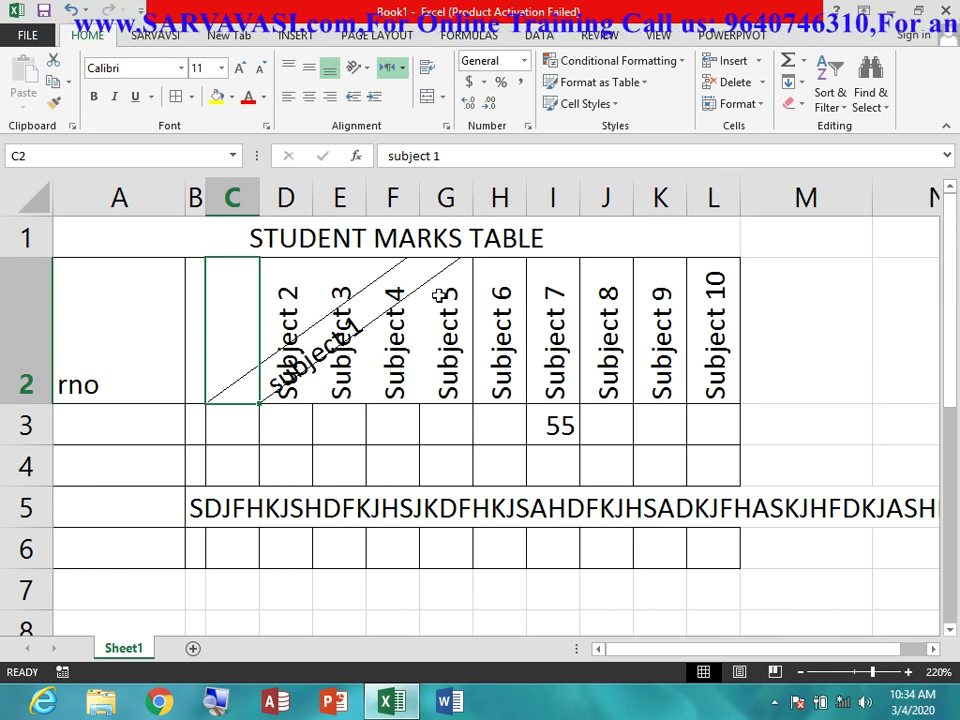
# - Bring back C2's Format Cells alignment settings and reset the text angle to horizontal
pyautogui.click(358, 67)
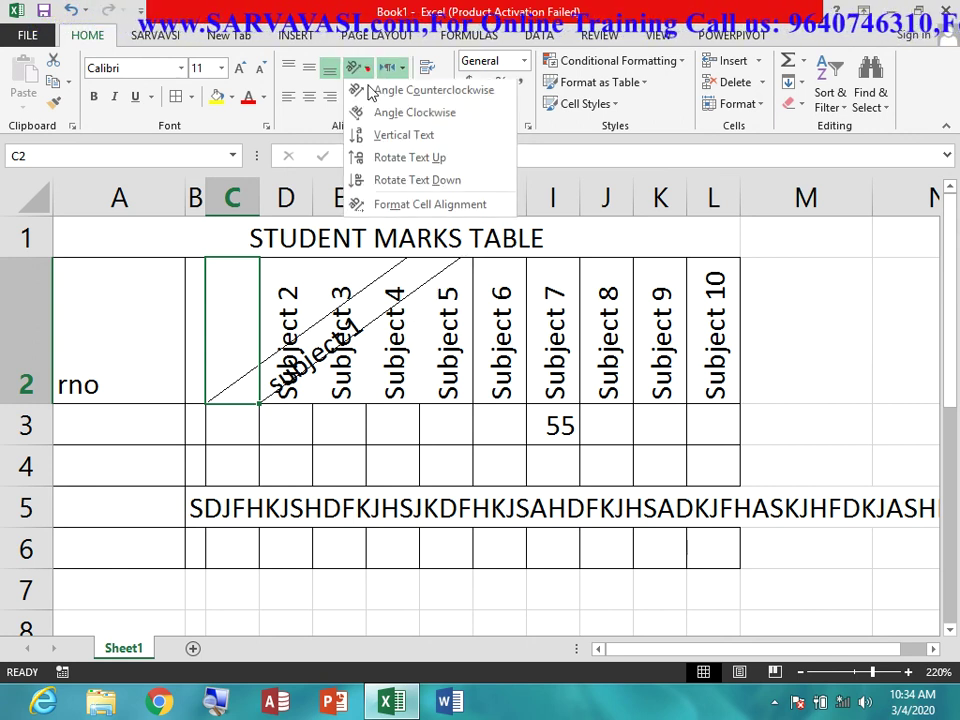
pyautogui.click(298, 148)
pyautogui.click(447, 128)
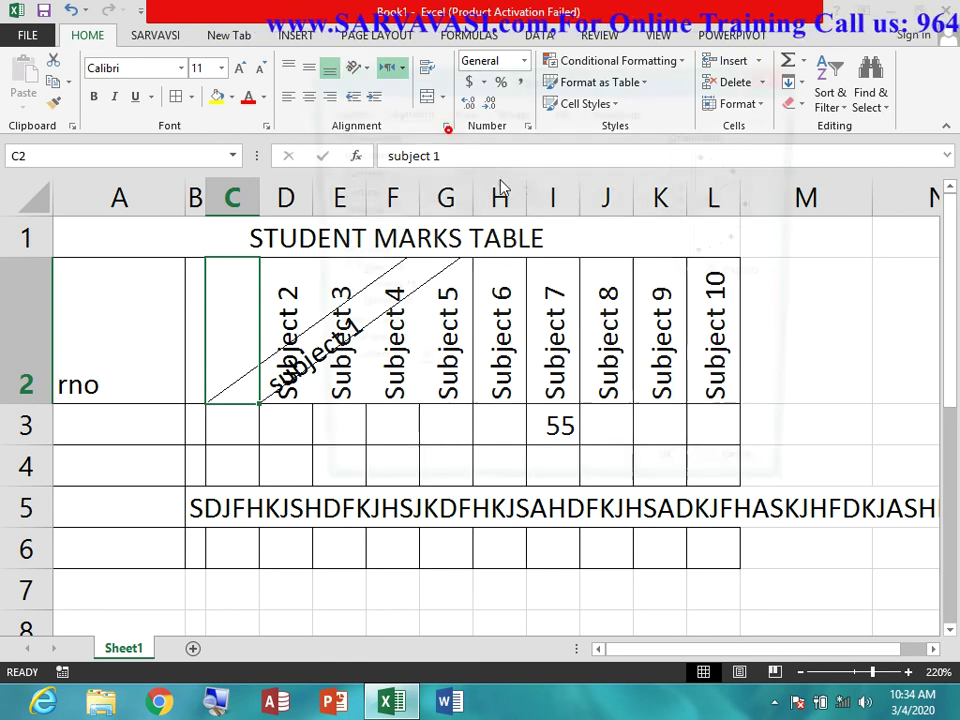
pyautogui.click(755, 206)
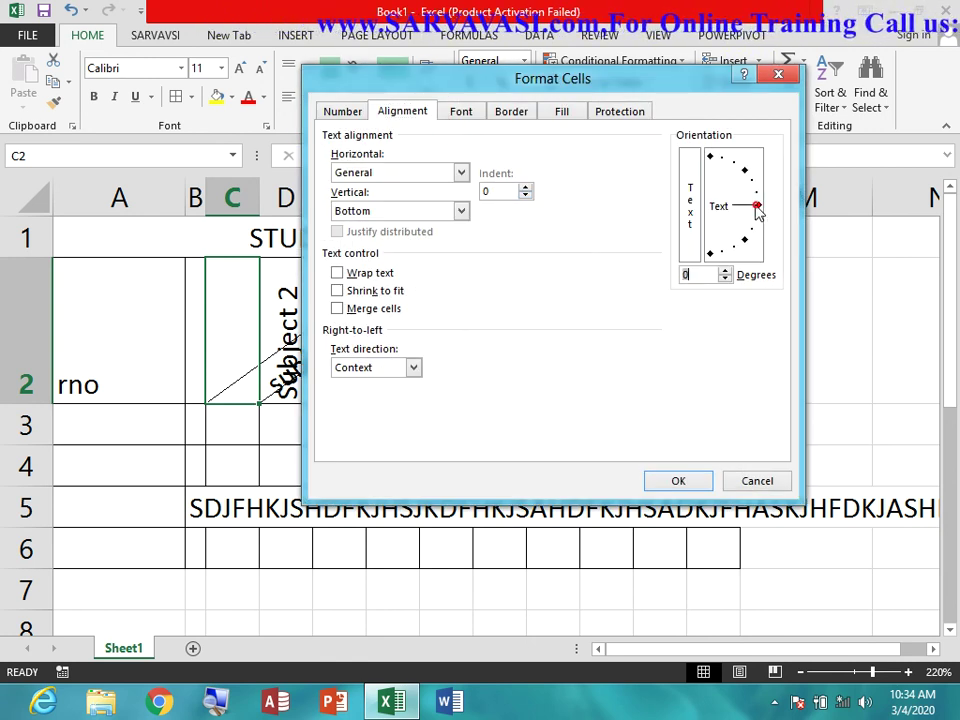
# - Try a 75-degree tilt on C2, then switch it to stacked vertical text
pyautogui.click(722, 158)
pyautogui.click(681, 480)
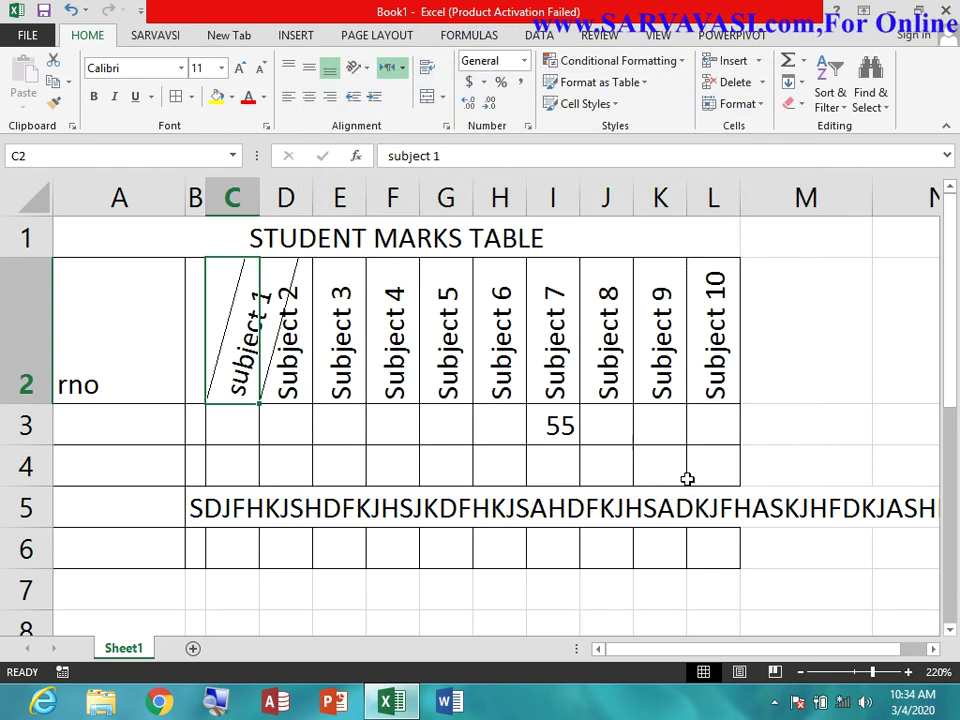
pyautogui.click(448, 127)
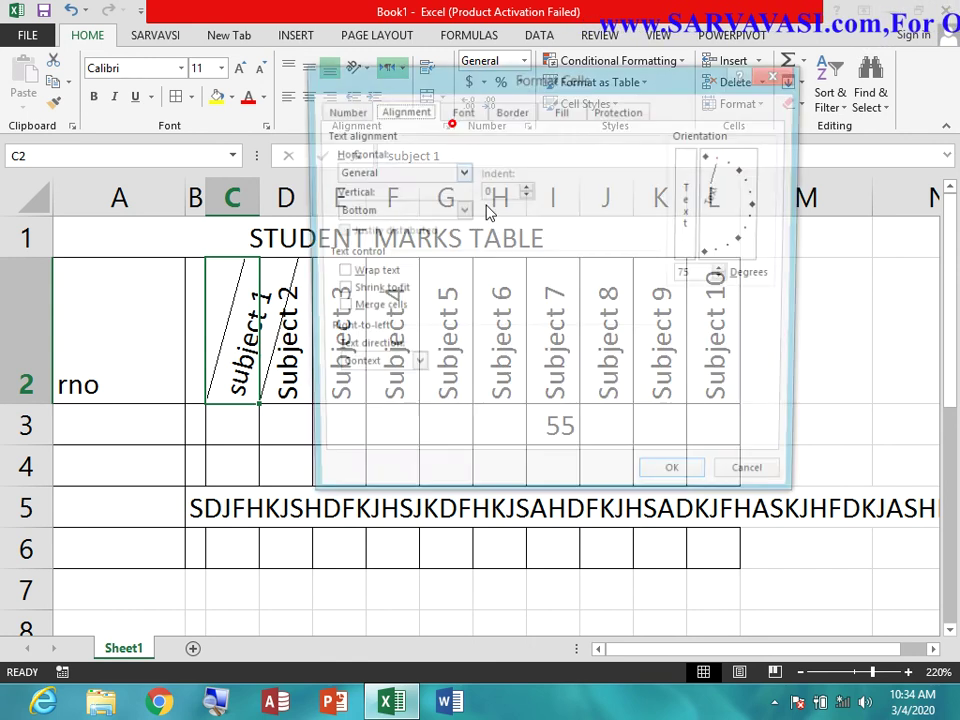
pyautogui.click(689, 240)
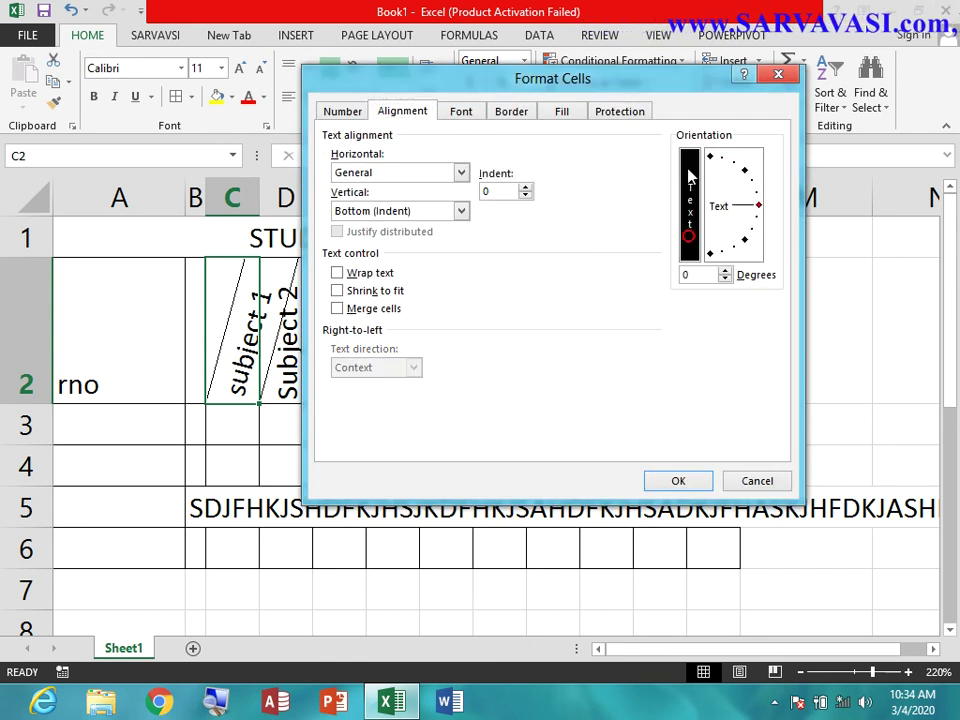
pyautogui.click(677, 480)
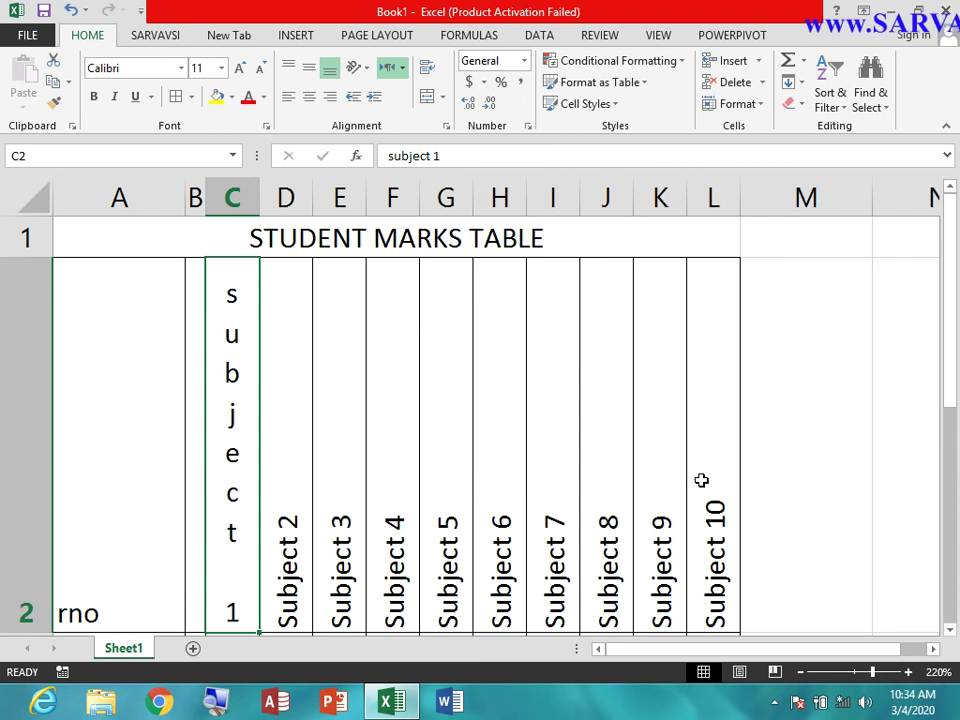
# - Rotate the subject 1 header in C2 to 90 degrees, matching the other subject headers
pyautogui.click(445, 127)
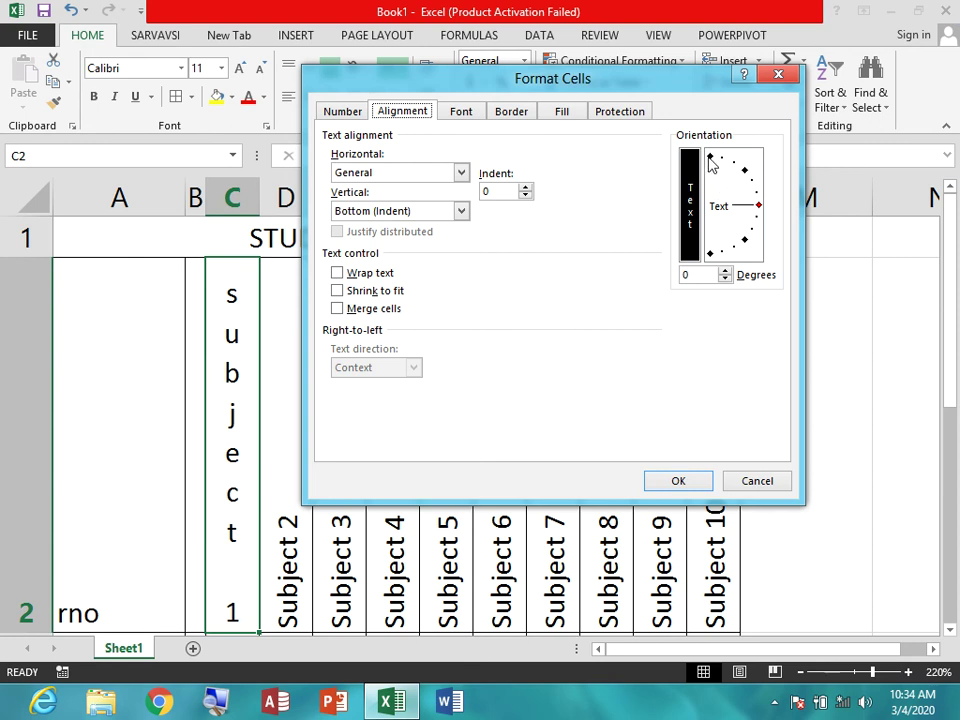
pyautogui.click(709, 157)
pyautogui.click(679, 482)
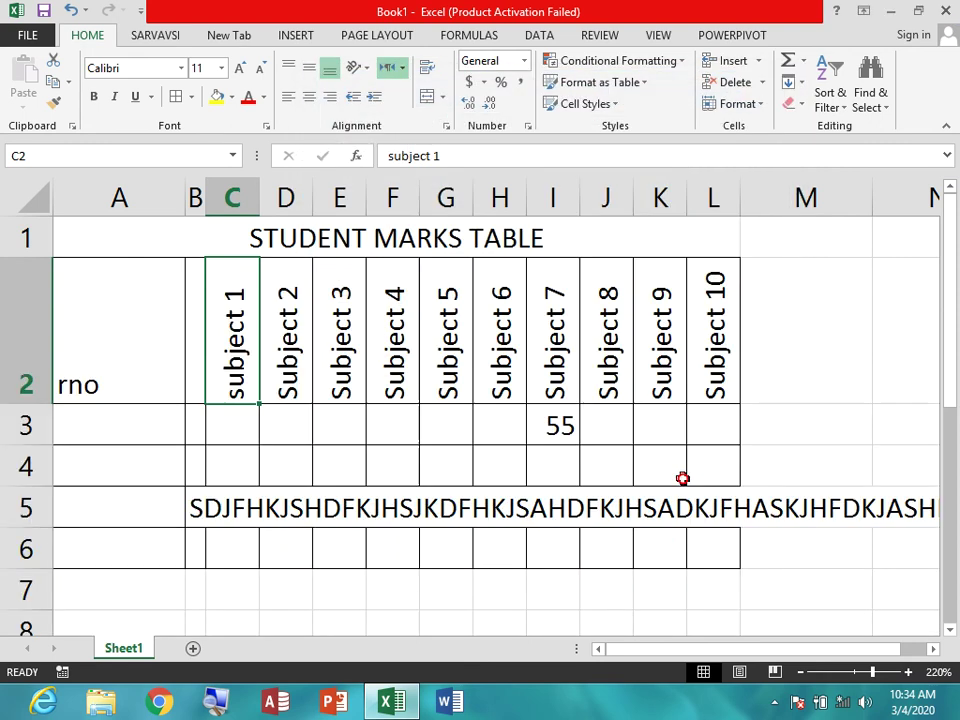